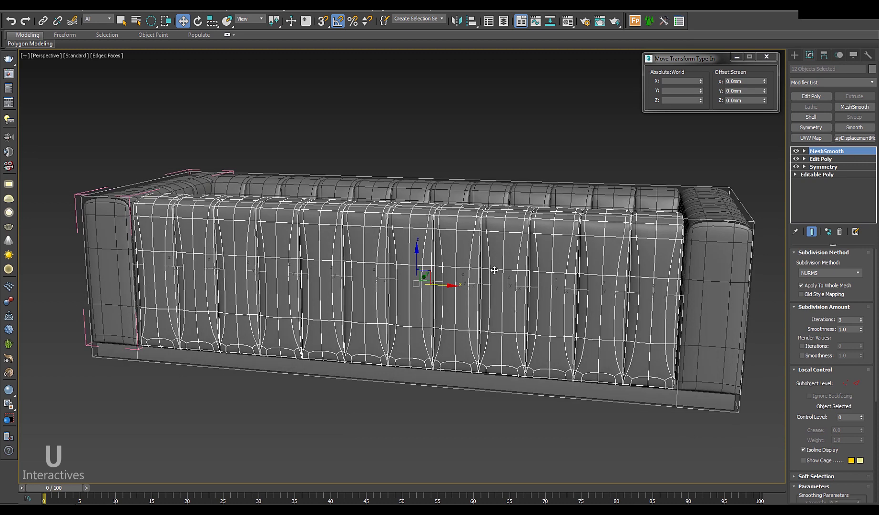
Step: Widen the twelve back cushions slightly along X and show the sofa smoothly shaded without edges
key(F4)
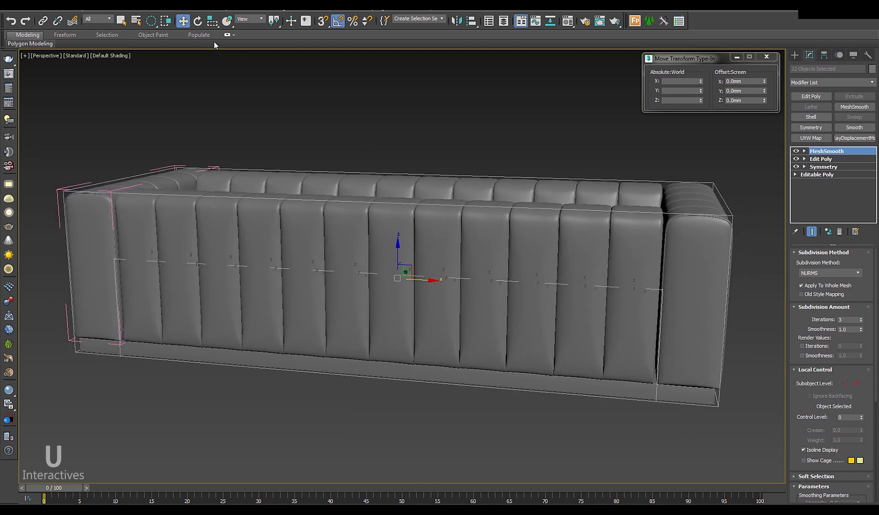
key(r)
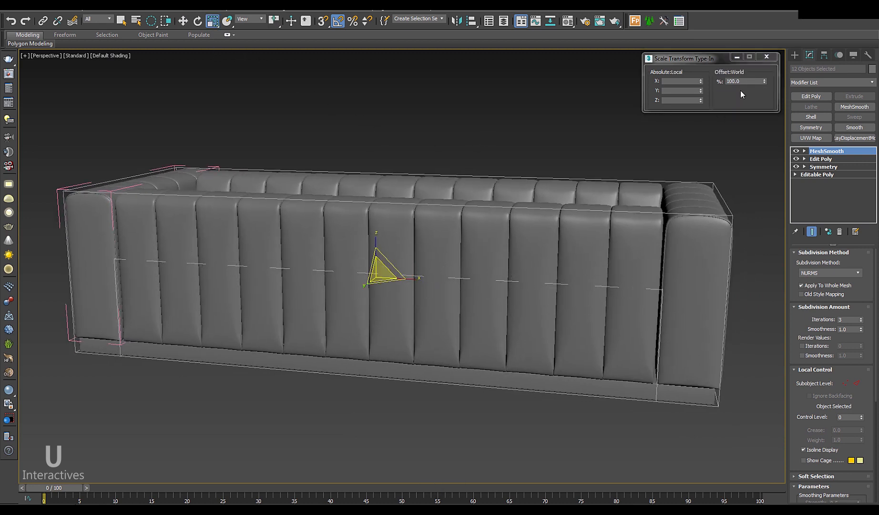
drag(764, 84, 766, 69)
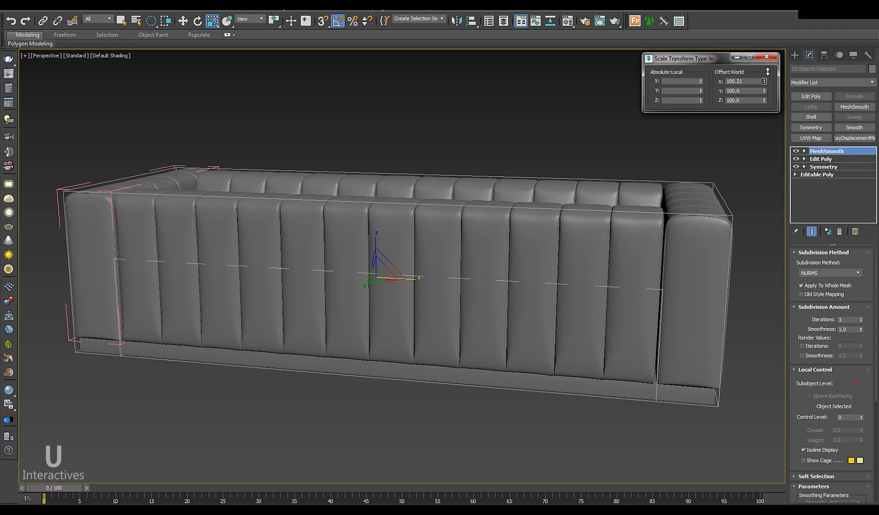
alt+middle_drag(597, 224, 535, 251)
drag(765, 84, 766, 75)
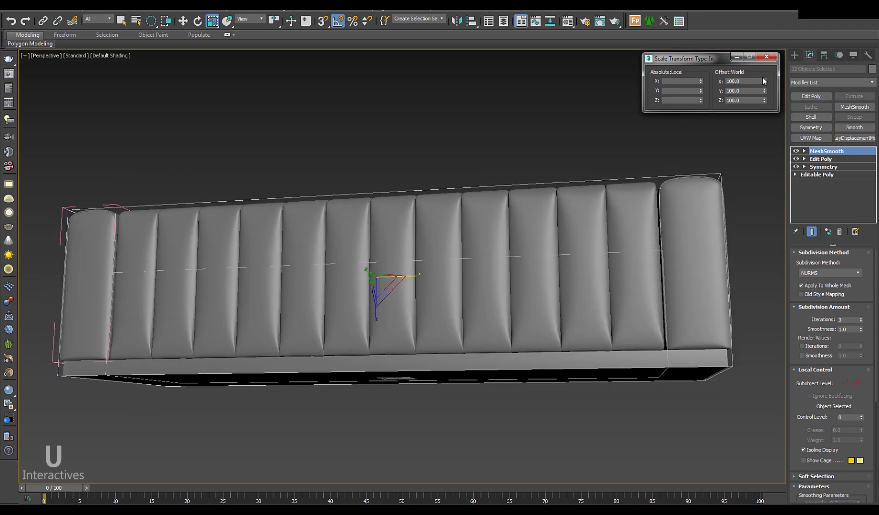
alt+middle_drag(460, 261, 475, 315)
Step: Select the seat cushion object Box034 and enter its Edit Poly vertex level
click(533, 307)
mouse_move(533, 307)
alt+middle_down()
mouse_move(645, 276)
mouse_move(498, 254)
alt+middle_up()
key(F3)
click(659, 271)
key(F3)
key(F4)
click(827, 159)
key(1)
Step: Select the seat's upper vertices and move them down in Z
alt+middle_drag(536, 281, 567, 229)
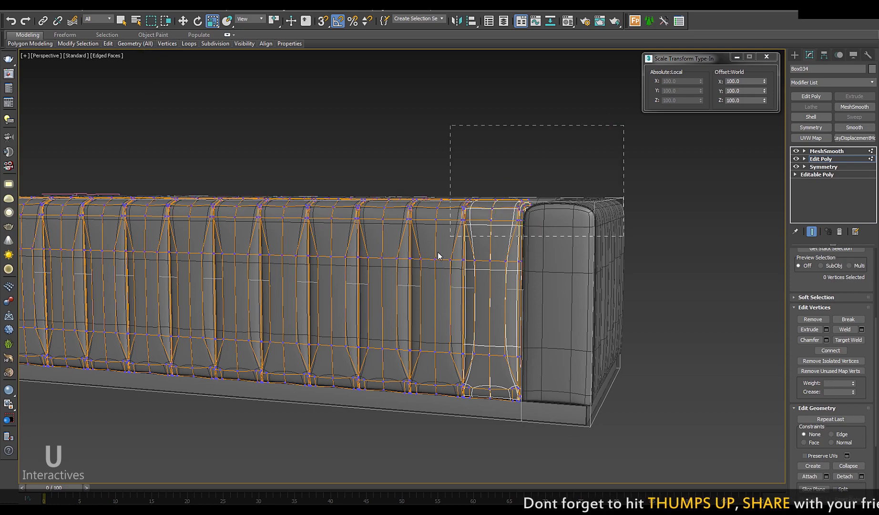
alt+middle_drag(496, 294, 485, 204)
key(w)
drag(500, 190, 500, 257)
alt+middle_drag(505, 266, 510, 299)
scroll(500, 309, up, 6)
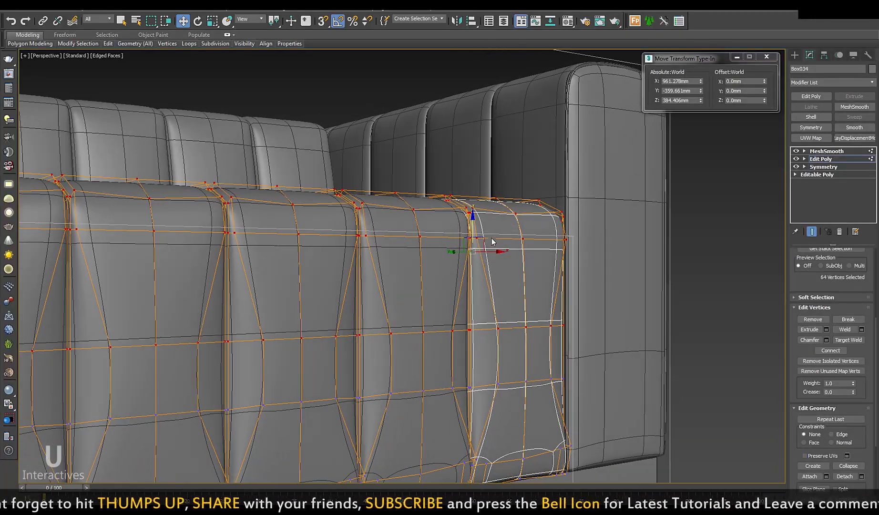
alt+middle_drag(476, 230, 475, 255)
drag(474, 252, 475, 253)
alt+middle_drag(500, 278, 478, 260)
Step: Add more cushion vertices to the selection and lower them a bit further
key(F3)
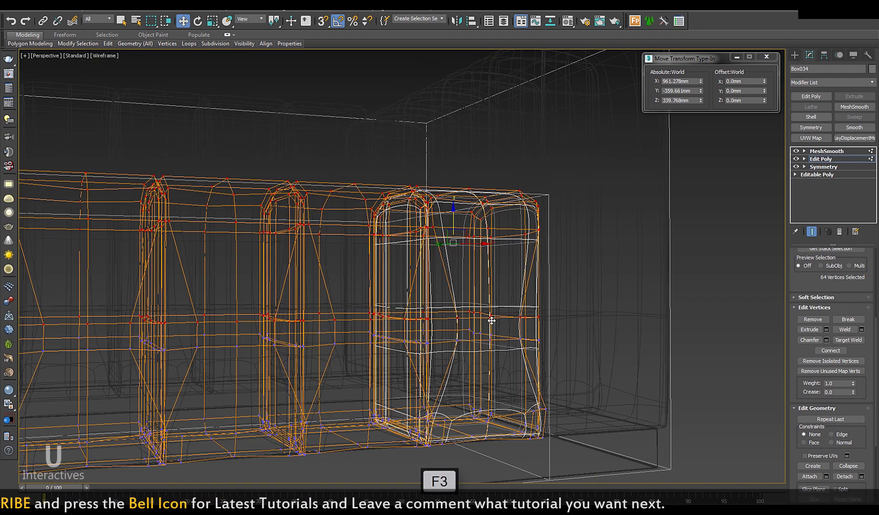
drag(339, 284, 340, 363)
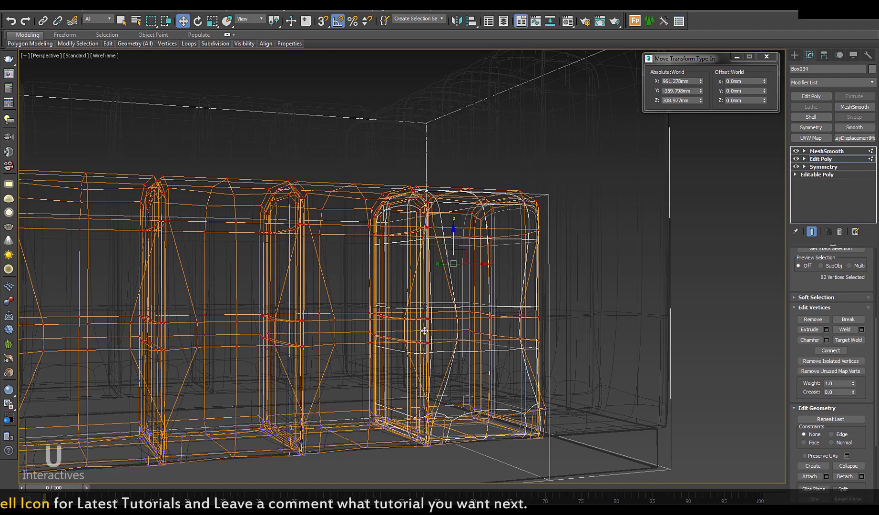
key(F3)
alt+middle_drag(430, 329, 458, 299)
drag(455, 238, 456, 246)
alt+middle_drag(436, 286, 420, 297)
scroll(421, 297, down, 5)
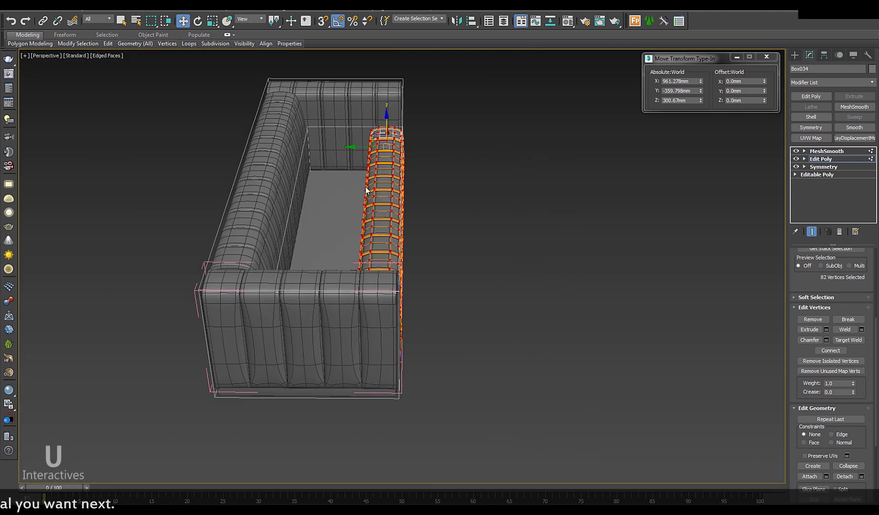
Step: In Top view, drag the seat's rear vertices back along Y toward the backrest
key(F3)
key(t)
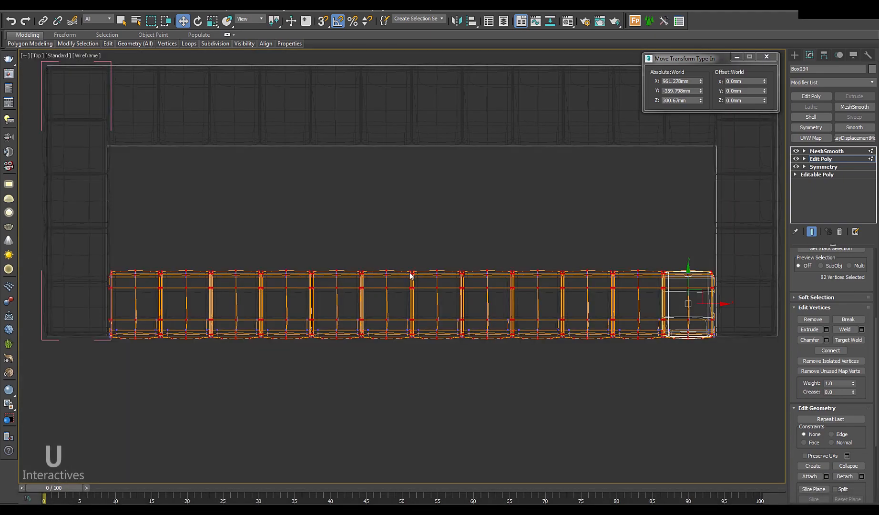
middle_drag(410, 272, 412, 276)
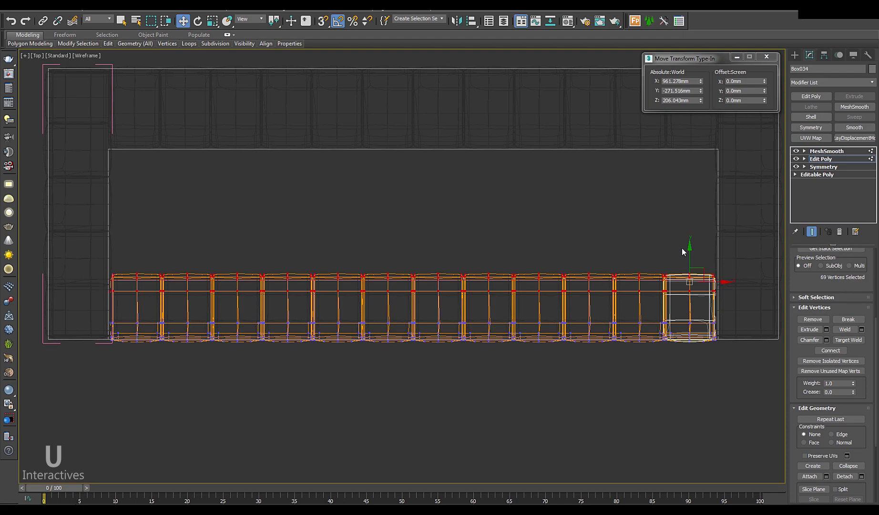
drag(690, 252, 673, 124)
Step: Push the rear seat vertices slightly further back, checking in perspective
key(p)
scroll(463, 319, up, 5)
mouse_move(461, 319)
alt+middle_down()
mouse_move(465, 305)
mouse_move(512, 338)
mouse_move(541, 313)
mouse_move(467, 364)
mouse_move(473, 304)
alt+middle_up()
key(F3)
scroll(541, 313, down, 4)
scroll(469, 286, up, 5)
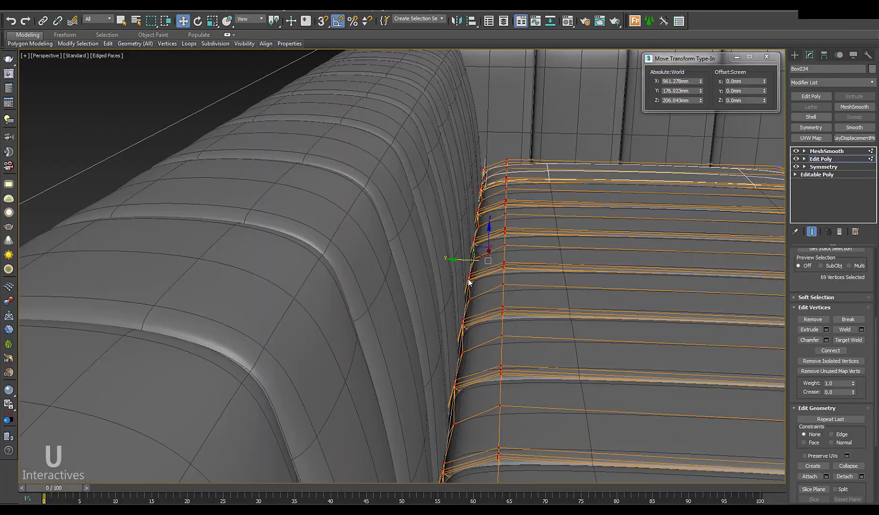
drag(466, 257, 463, 256)
alt+middle_drag(377, 305, 473, 351)
scroll(434, 346, down, 6)
key(t)
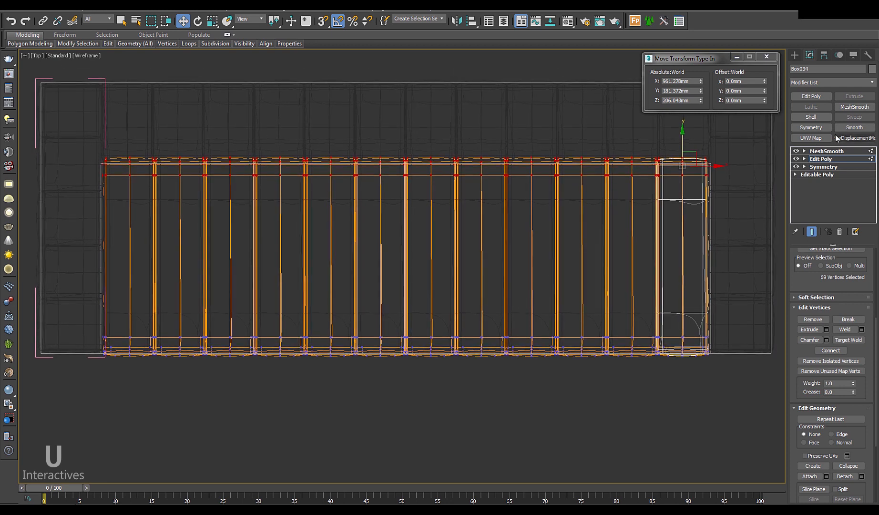
Step: At object level, select the twelve seat cushions, excluding the base beneath them
click(827, 160)
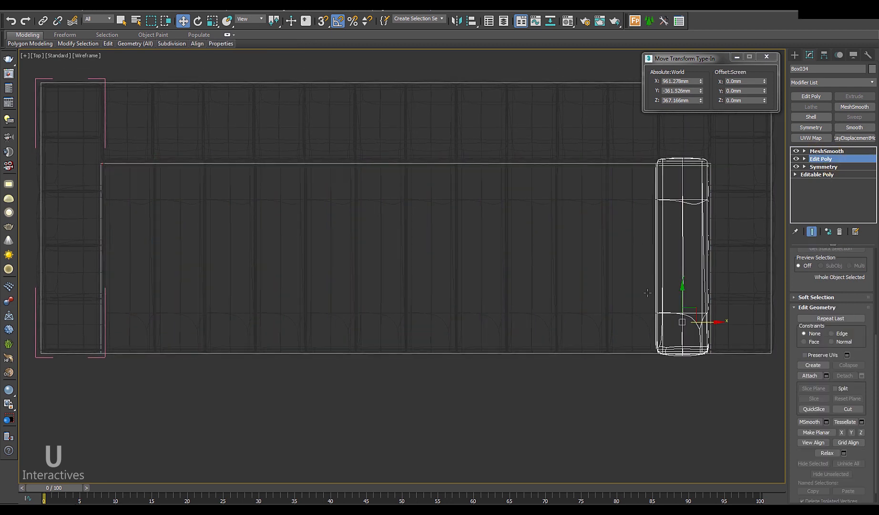
drag(160, 270, 168, 280)
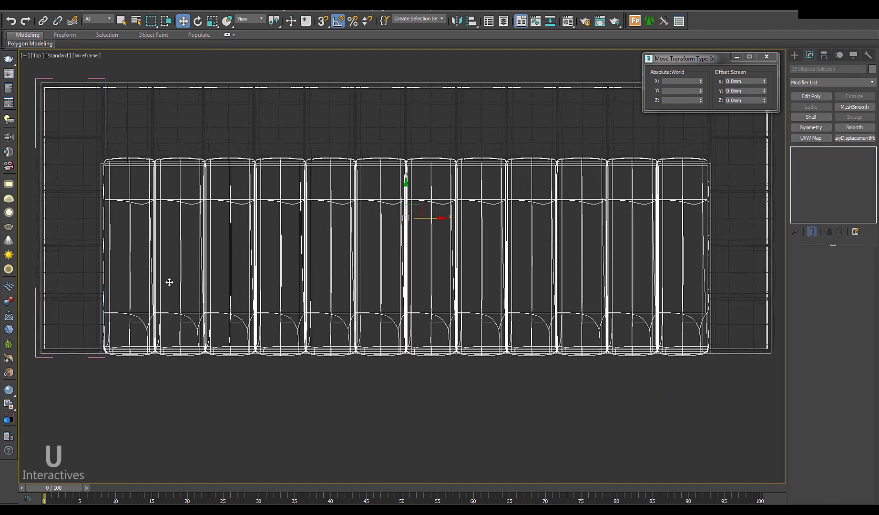
key(f)
middle_drag(361, 293, 310, 173)
alt+drag(350, 369, 329, 313)
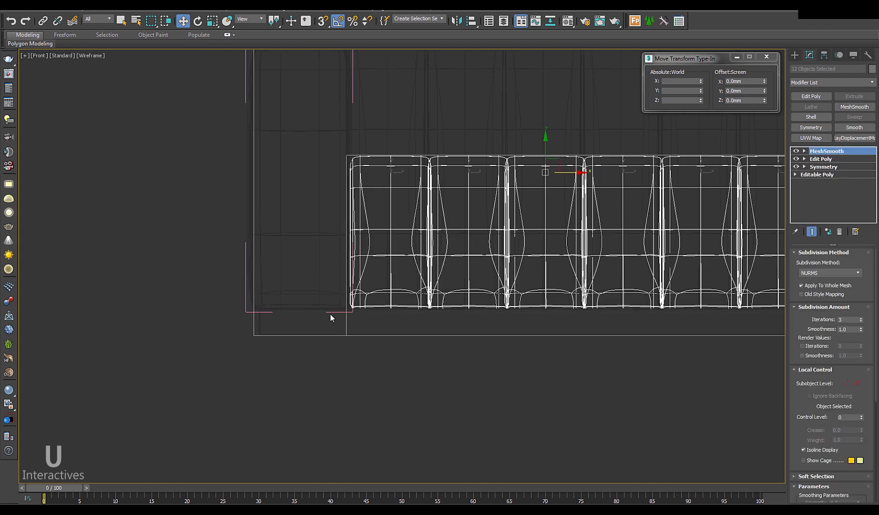
key(t)
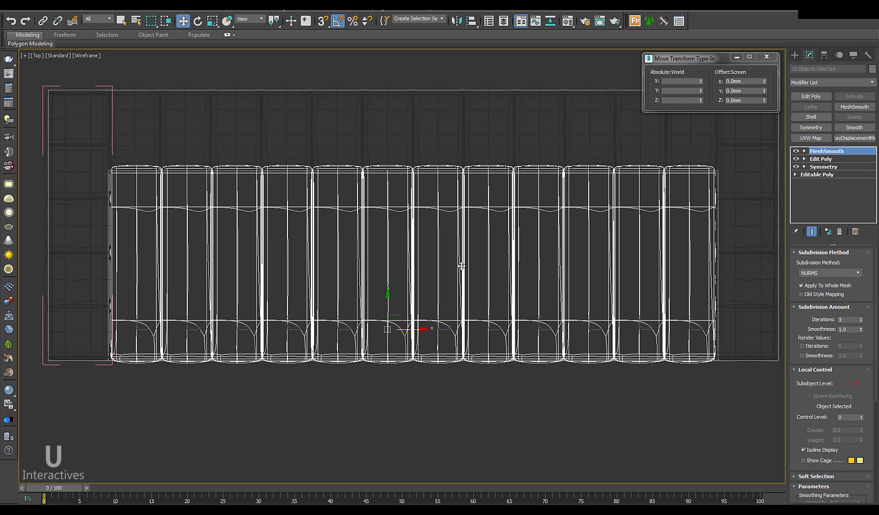
Step: Scale the seat cushions slightly wider along X and show them smoothly shaded
click(212, 21)
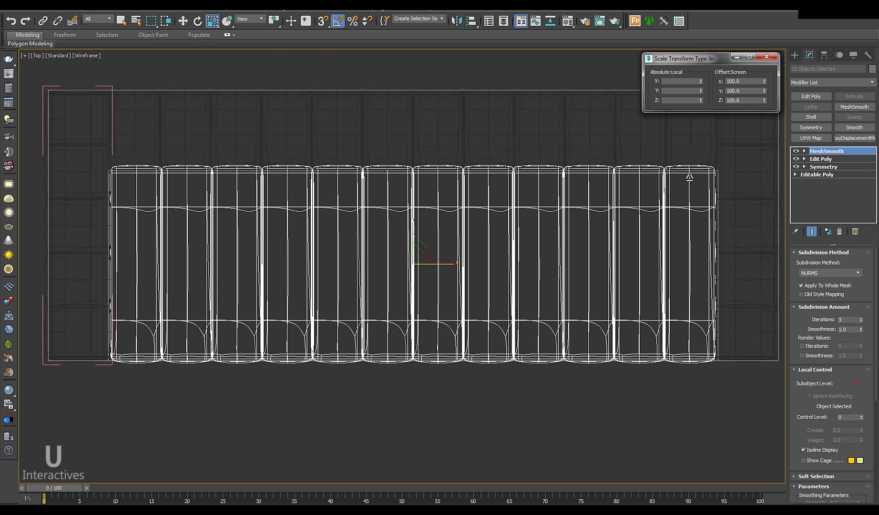
drag(765, 82, 761, 57)
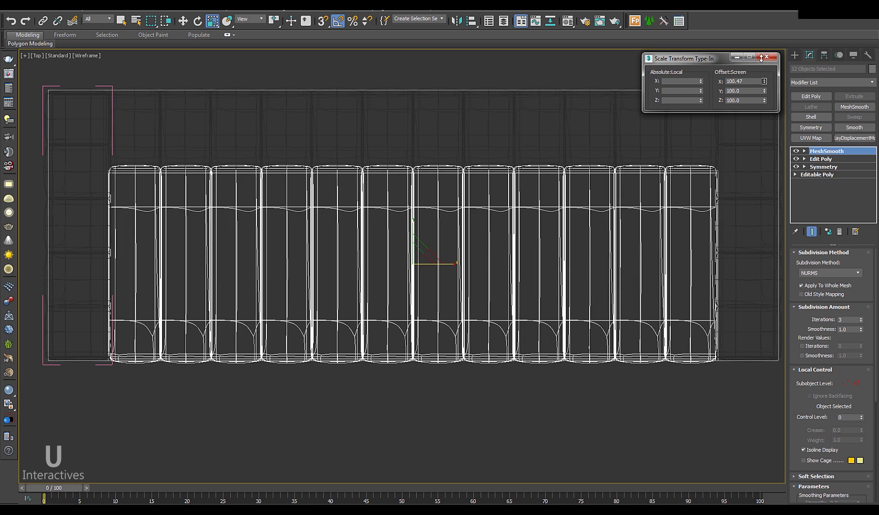
key(f)
key(p)
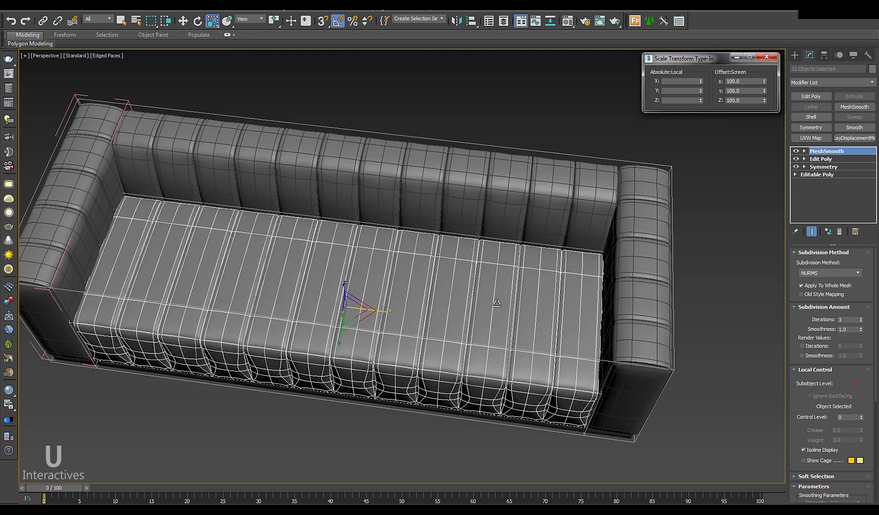
scroll(492, 300, down, 3)
alt+middle_drag(492, 300, 506, 281)
scroll(432, 276, up, 4)
key(F4)
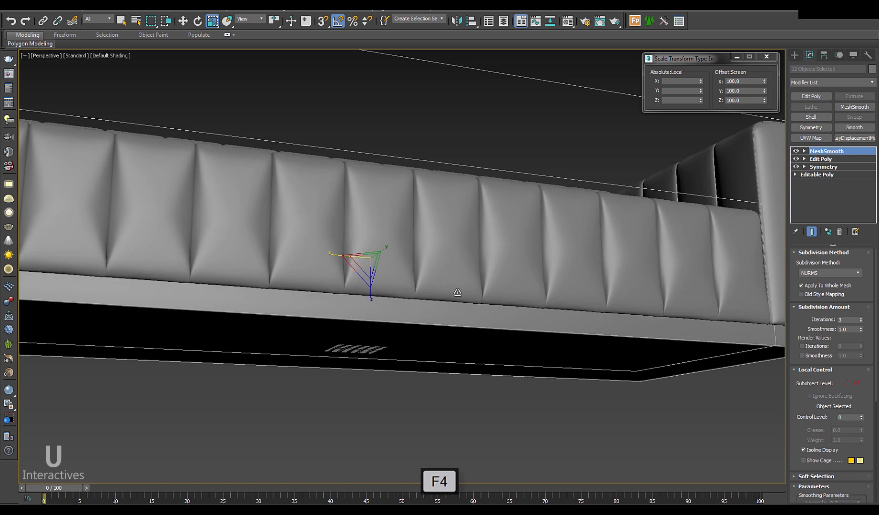
mouse_move(436, 279)
alt+middle_down()
mouse_move(472, 310)
mouse_move(503, 310)
mouse_move(467, 304)
mouse_move(505, 320)
mouse_move(536, 309)
mouse_move(531, 303)
mouse_move(531, 328)
mouse_move(559, 348)
mouse_move(542, 314)
mouse_move(516, 314)
mouse_move(535, 350)
mouse_move(442, 326)
alt+middle_up()
scroll(503, 310, down, 3)
Step: Enter the seat's Edit Poly edge level and select seam edges on each cushion
scroll(392, 322, up, 6)
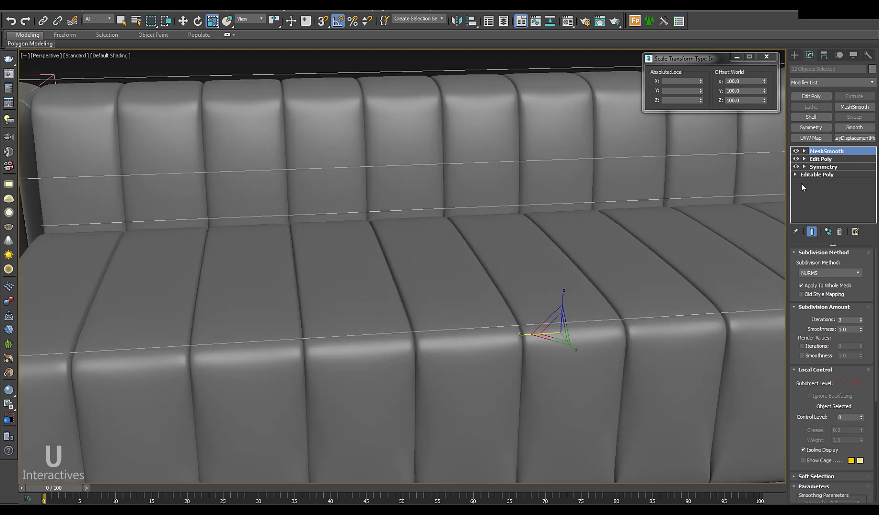
click(821, 162)
key(F4)
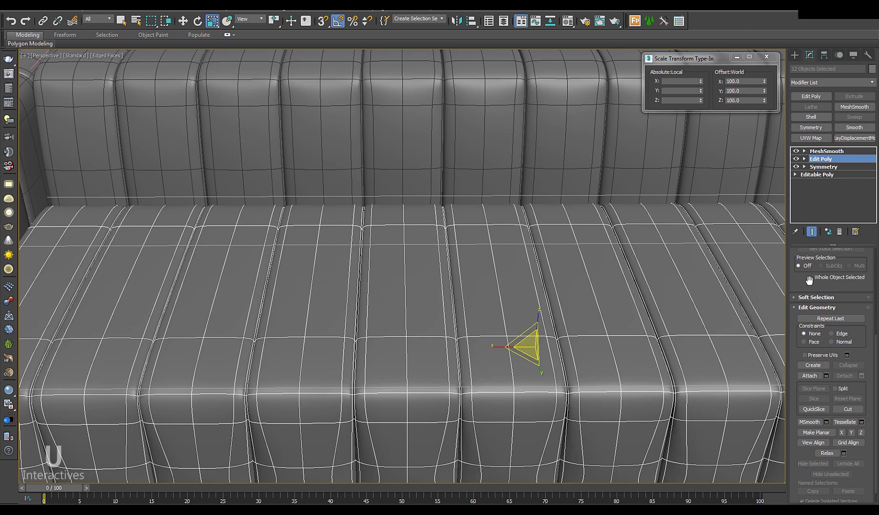
key(2)
alt+middle_drag(502, 359, 468, 247)
click(461, 249)
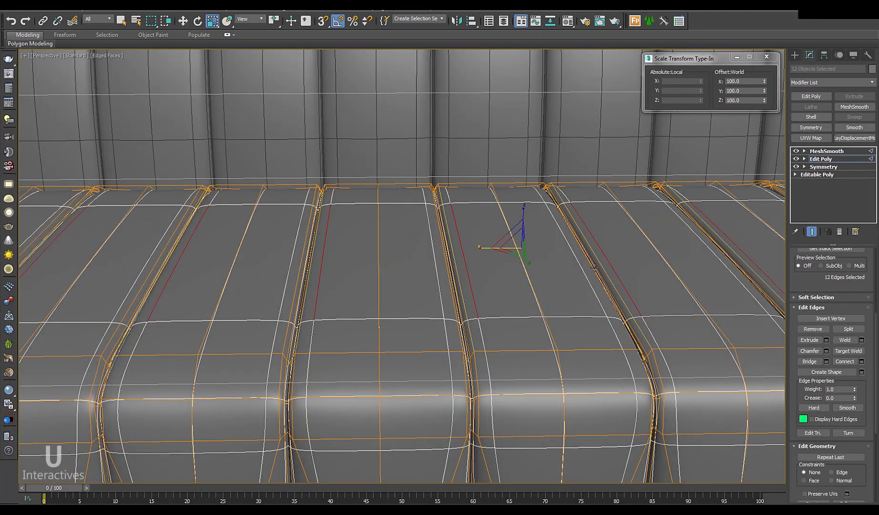
alt+middle_drag(594, 267, 566, 273)
ctrl+click(566, 271)
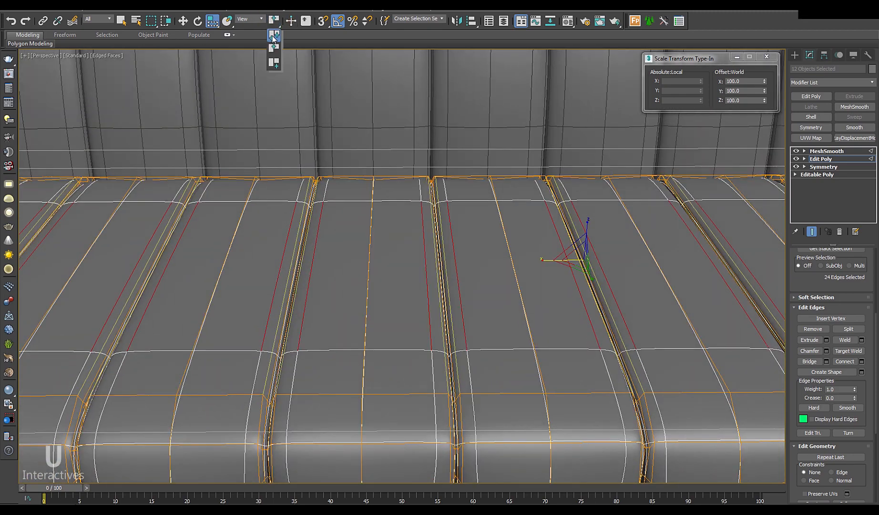
Step: Choose uniform scaling about the selection centre for the selected edges
click(212, 40)
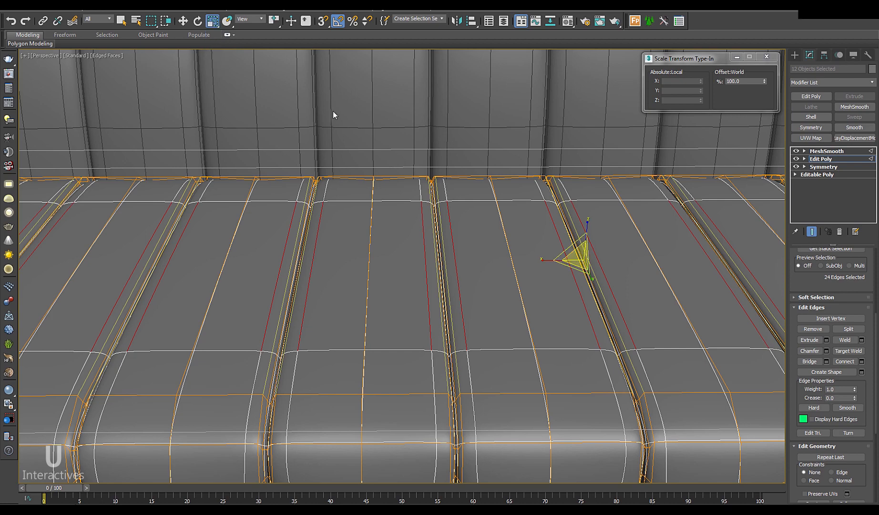
alt+middle_drag(520, 294, 519, 293)
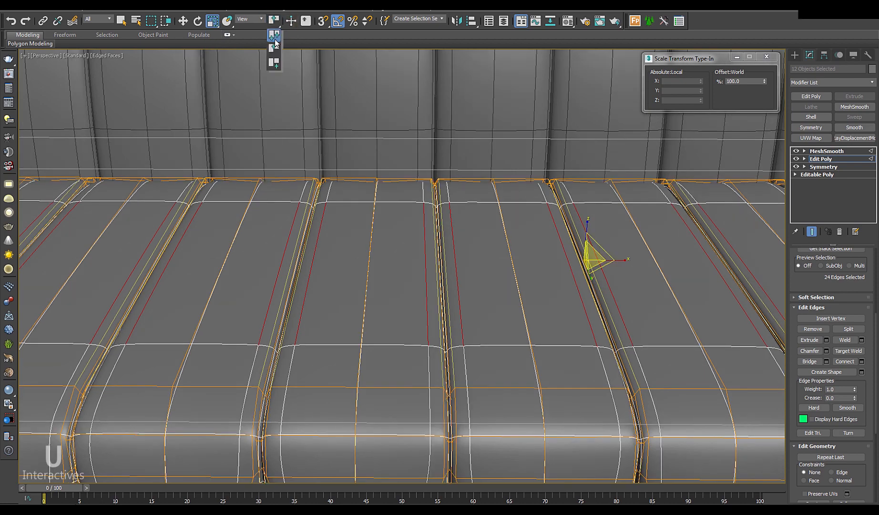
click(273, 48)
middle_drag(460, 223, 370, 211)
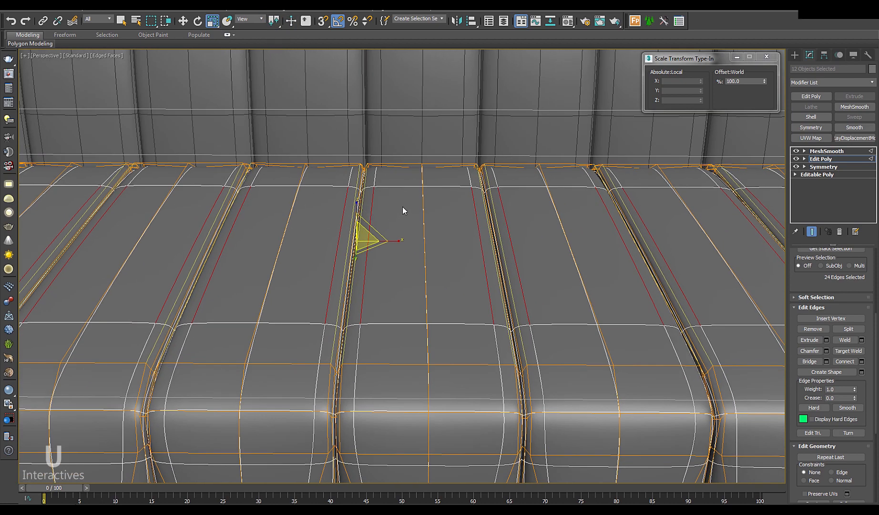
alt+middle_drag(424, 242, 418, 247)
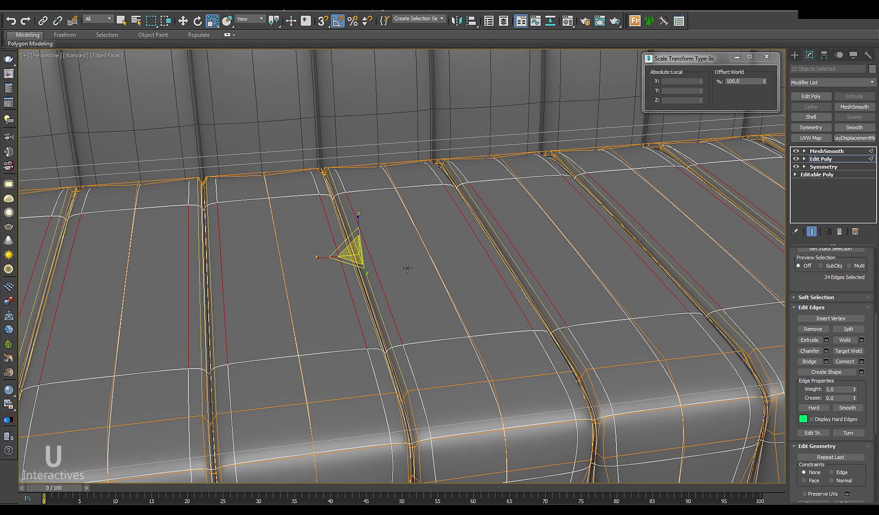
Step: Slide the seat seam edges slightly along X and hide the edge wires
click(378, 276)
key(w)
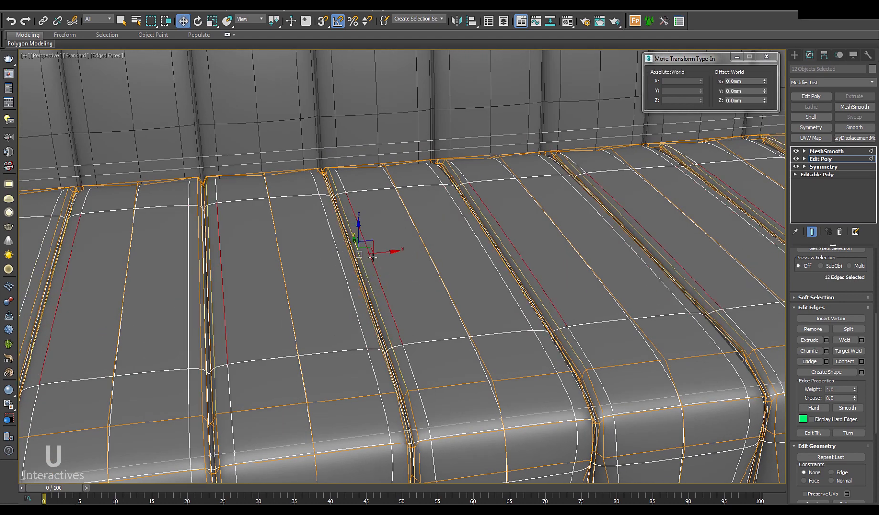
drag(390, 252, 392, 252)
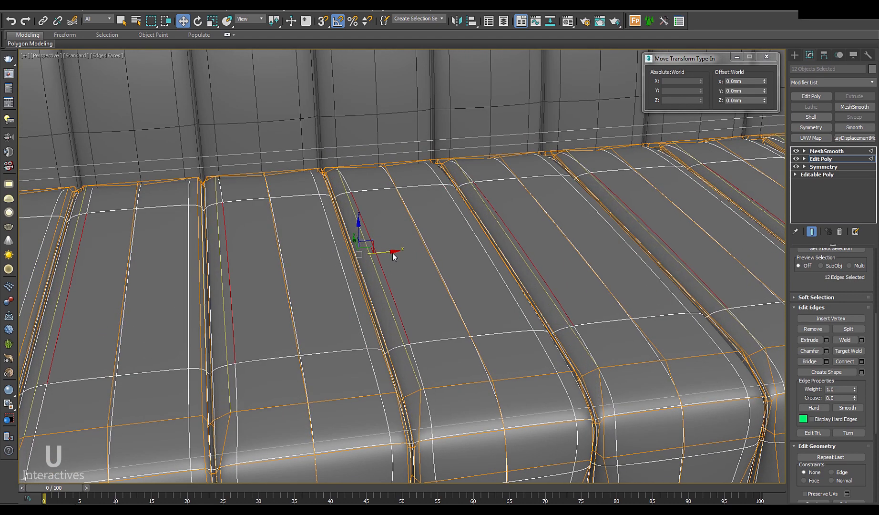
alt+middle_drag(407, 268, 397, 265)
mouse_move(496, 256)
alt+middle_down()
mouse_move(467, 256)
mouse_move(477, 259)
mouse_move(457, 270)
mouse_move(476, 251)
mouse_move(494, 257)
mouse_move(390, 238)
mouse_move(402, 249)
mouse_move(400, 294)
mouse_move(422, 230)
mouse_move(481, 248)
mouse_move(469, 220)
alt+middle_up()
click(477, 260)
key(F4)
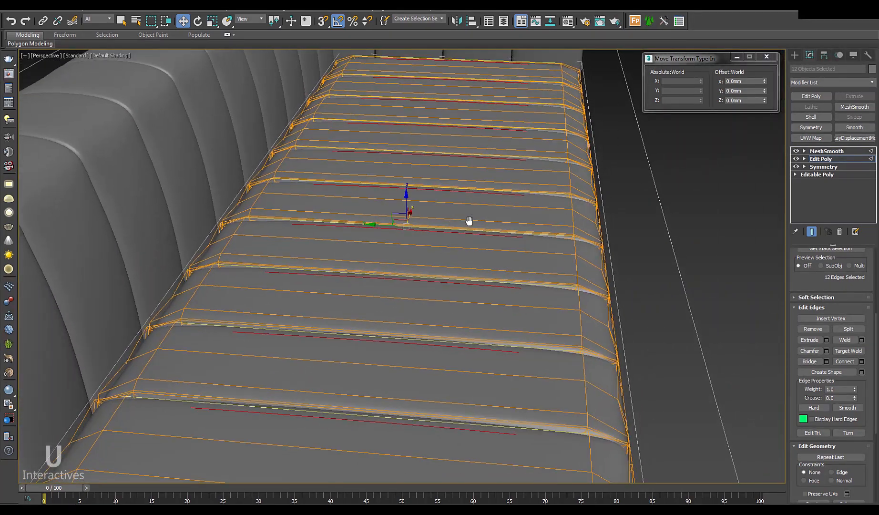
Step: In wireframe, box-select all the seat cushion edges in edge mode
scroll(469, 221, down, 5)
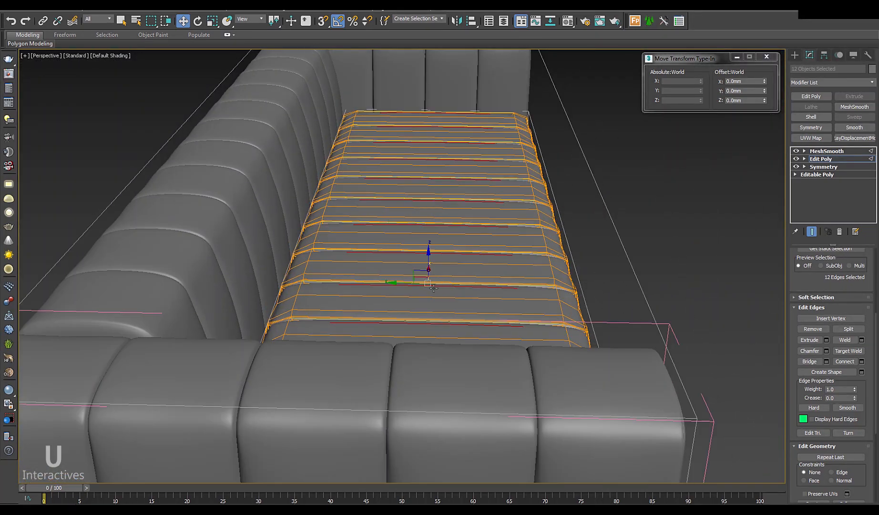
alt+middle_drag(433, 288, 434, 283)
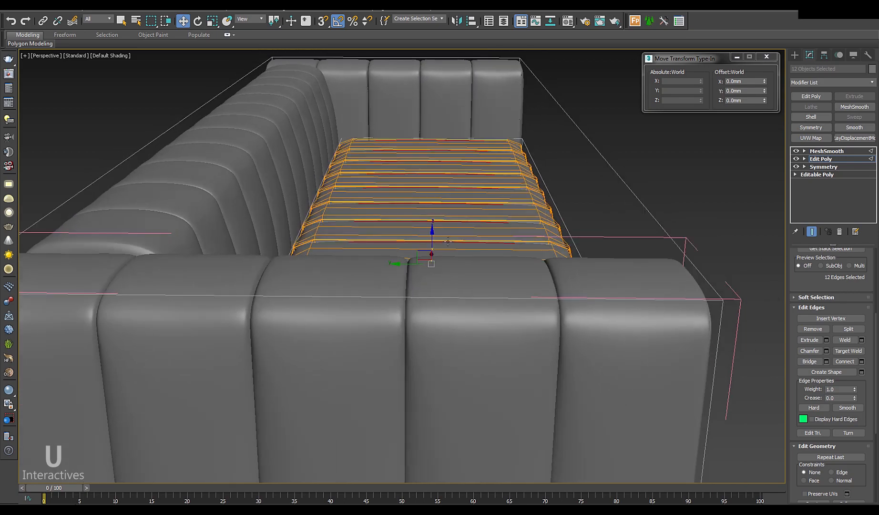
key(2)
key(2)
mouse_move(469, 256)
alt+middle_down()
mouse_move(471, 245)
mouse_move(467, 264)
alt+middle_up()
key(F3)
scroll(470, 252, down, 5)
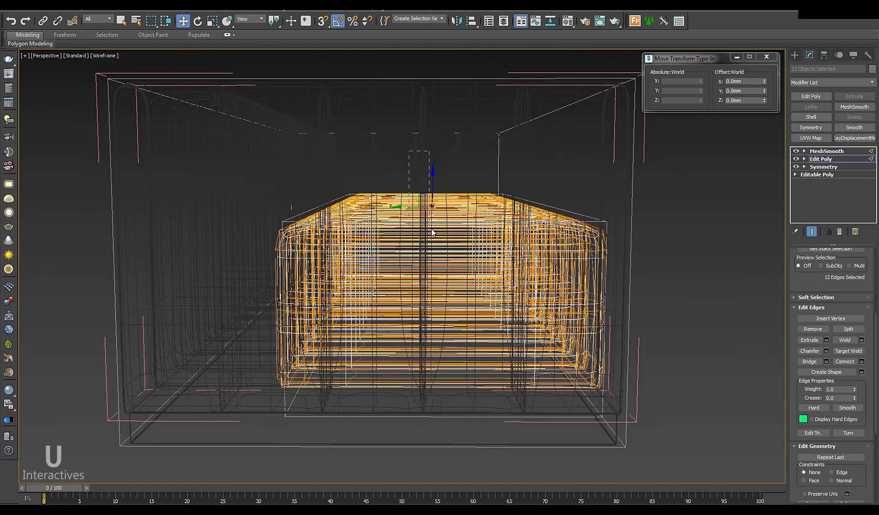
drag(444, 430, 444, 433)
alt+middle_drag(543, 336, 503, 371)
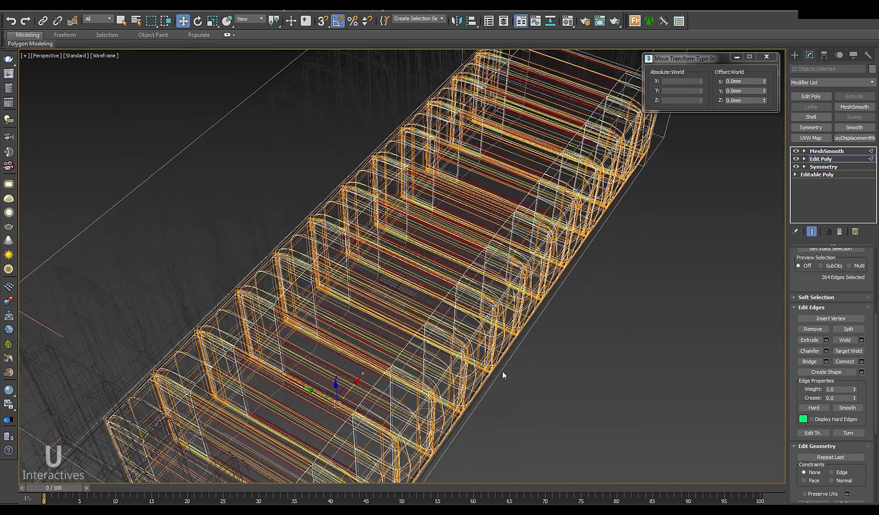
key(F3)
mouse_move(490, 265)
middle_down()
mouse_move(480, 330)
mouse_move(508, 318)
middle_up()
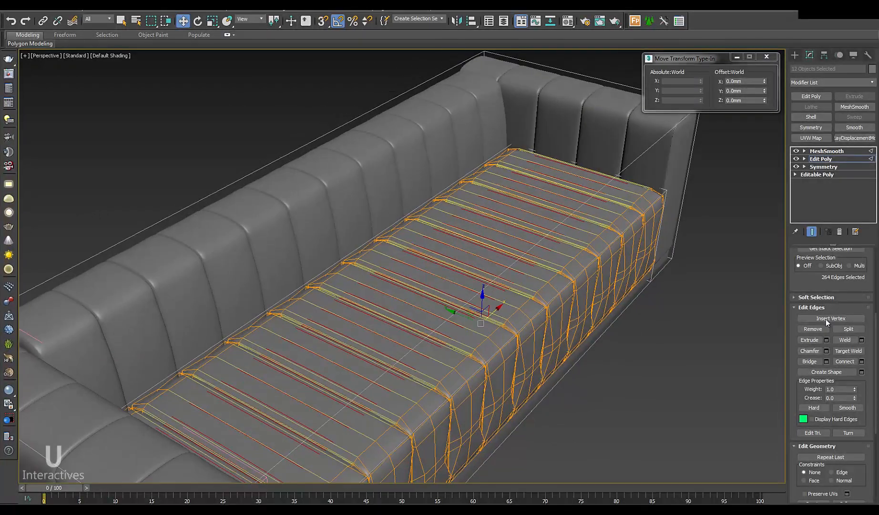
Step: Connect the selected edges with 1 segment to add a lengthwise edge loop
click(861, 361)
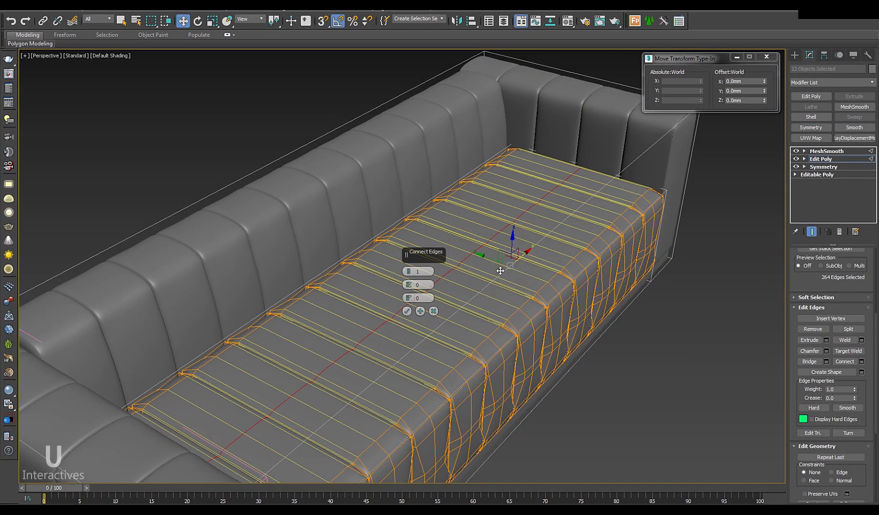
click(408, 312)
mouse_move(408, 312)
alt+middle_down()
mouse_move(451, 286)
mouse_move(477, 310)
alt+middle_up()
Step: In the Left view, move the seat's top corner vertices down
key(f)
key(l)
middle_drag(500, 389, 314, 226)
scroll(320, 231, down, 6)
key(1)
middle_drag(334, 255, 340, 262)
scroll(341, 262, up, 6)
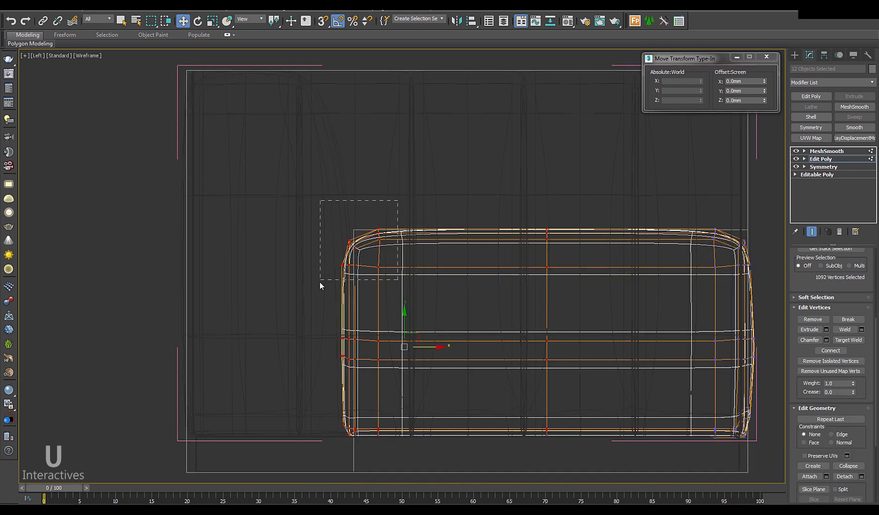
drag(361, 222, 362, 238)
Step: Return to the perspective view at object level and inspect the smoothed seat
key(f)
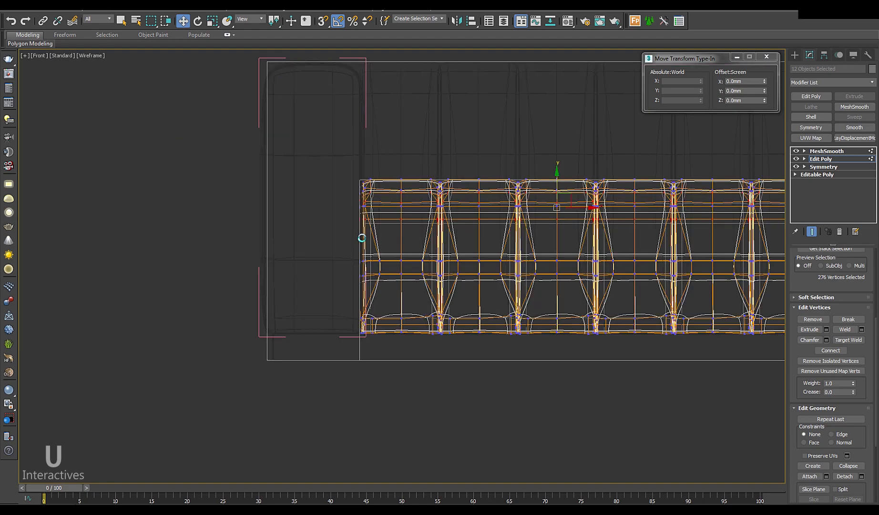
key(p)
alt+middle_drag(435, 274, 412, 294)
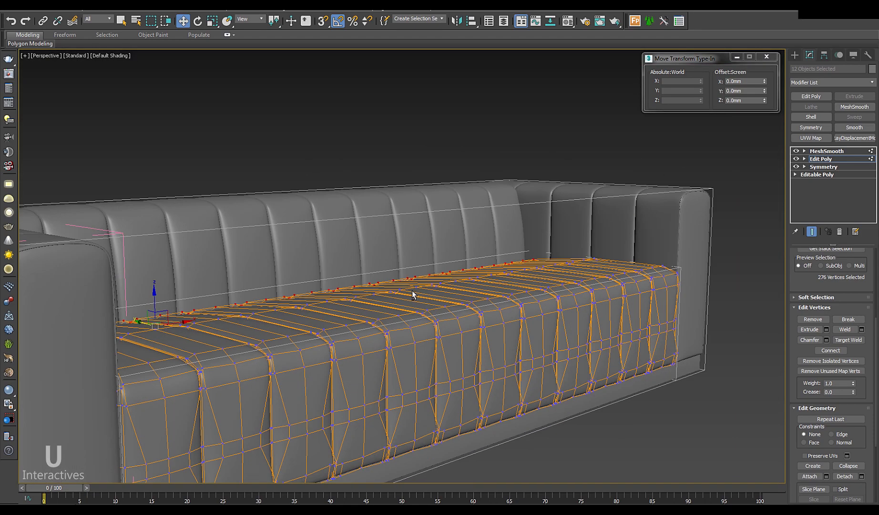
click(811, 160)
key(F4)
middle_drag(670, 245, 702, 223)
scroll(703, 223, down, 4)
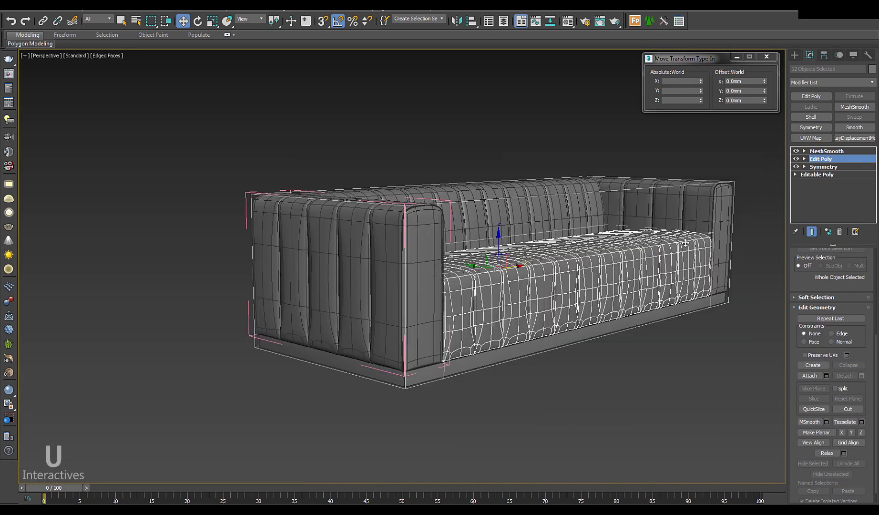
key(F4)
middle_drag(708, 323, 577, 327)
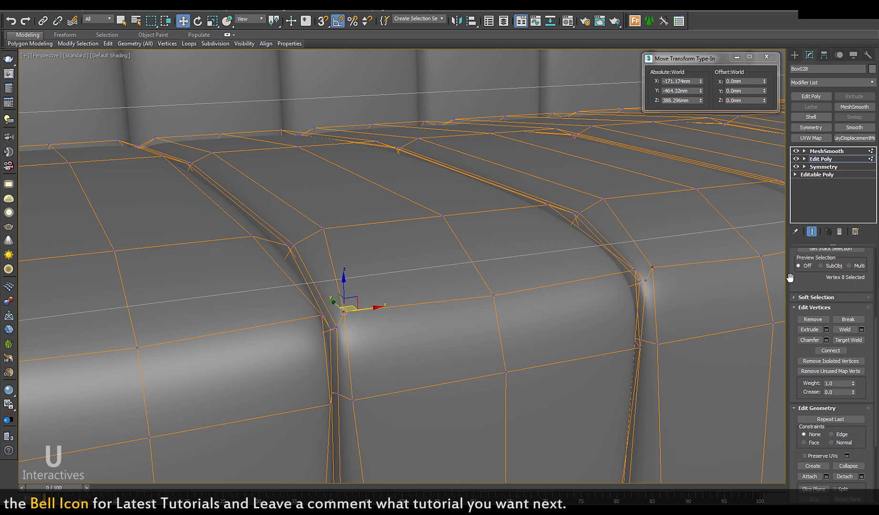
Step: Slide seam vertices left along X and pull the right seam's cage vertex right
alt+middle_drag(614, 431, 644, 428)
alt+middle_drag(351, 324, 360, 320)
scroll(376, 303, up, 2)
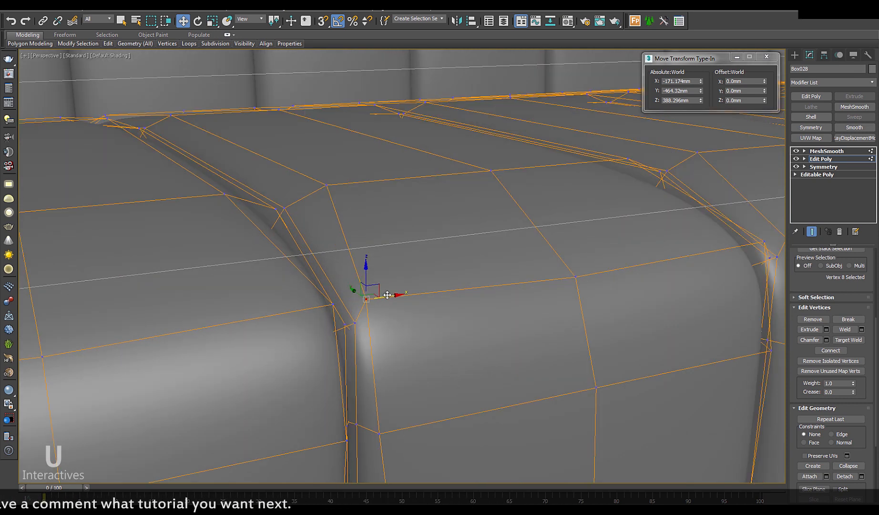
drag(373, 296, 354, 298)
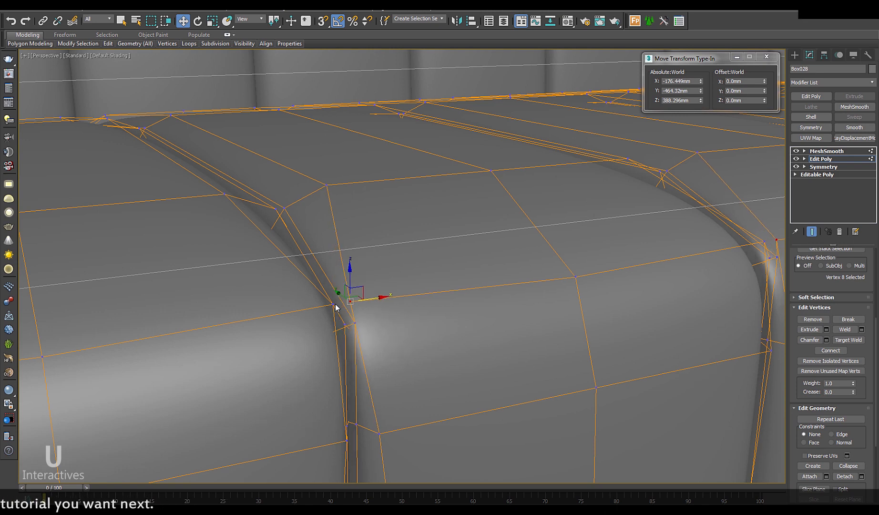
click(333, 307)
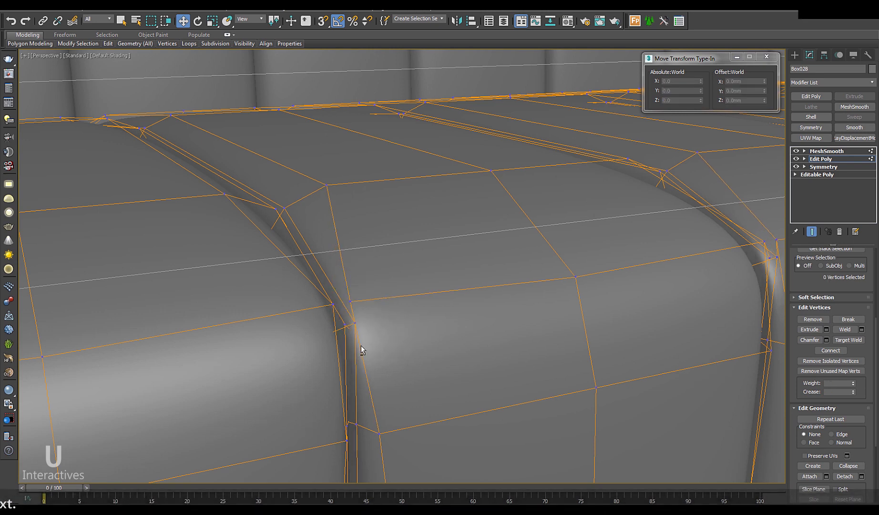
scroll(343, 346, down, 6)
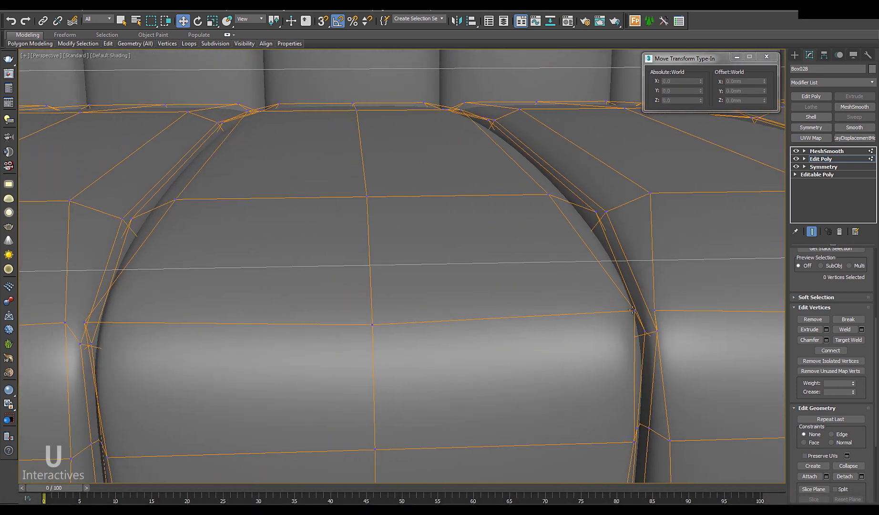
click(633, 310)
mouse_move(666, 315)
mouse_down()
mouse_move(694, 310)
mouse_move(662, 312)
mouse_up()
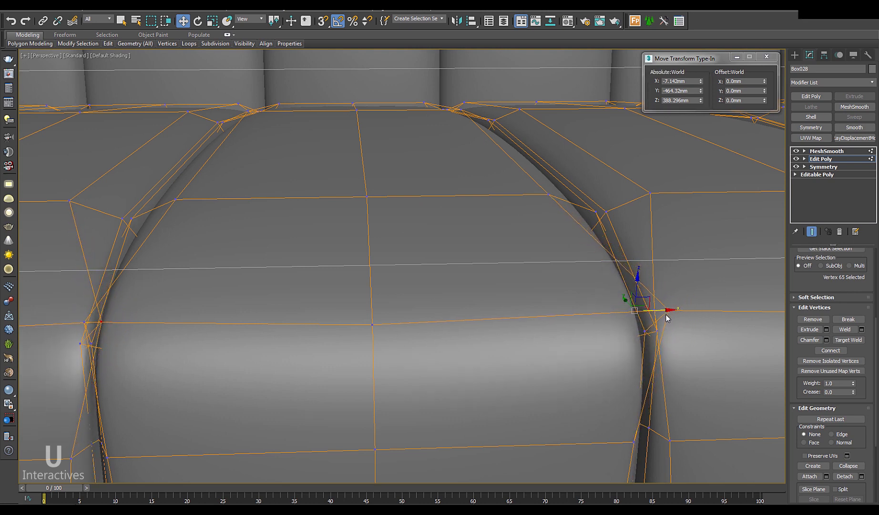
click(663, 343)
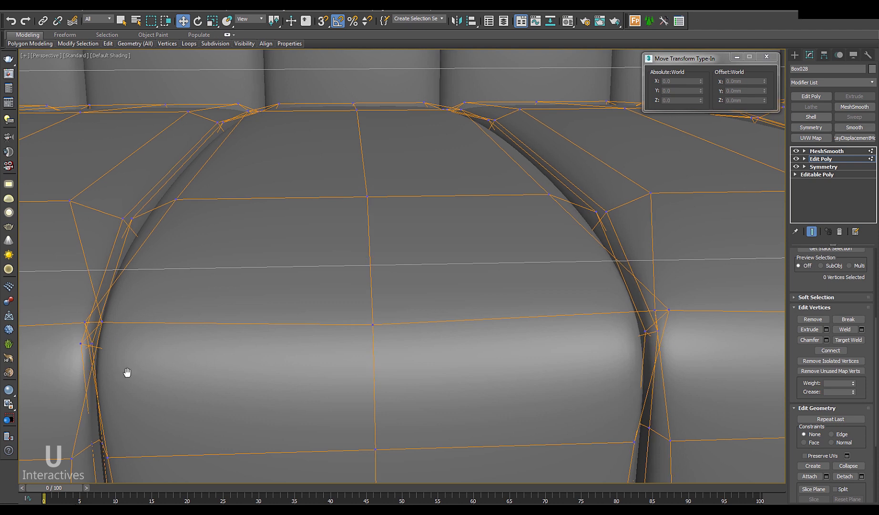
Step: Move the left seam's cage vertex left to tighten the crease, then return to object level
middle_drag(127, 371, 237, 312)
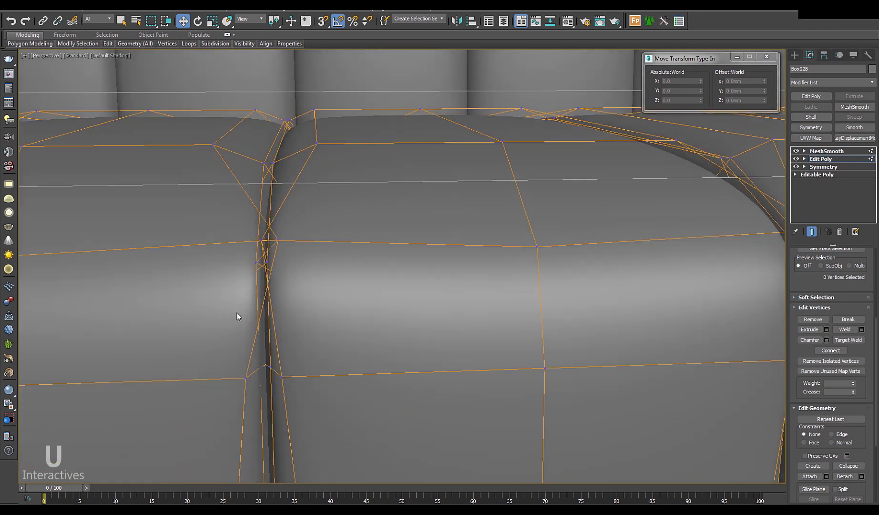
click(260, 240)
drag(271, 239, 261, 241)
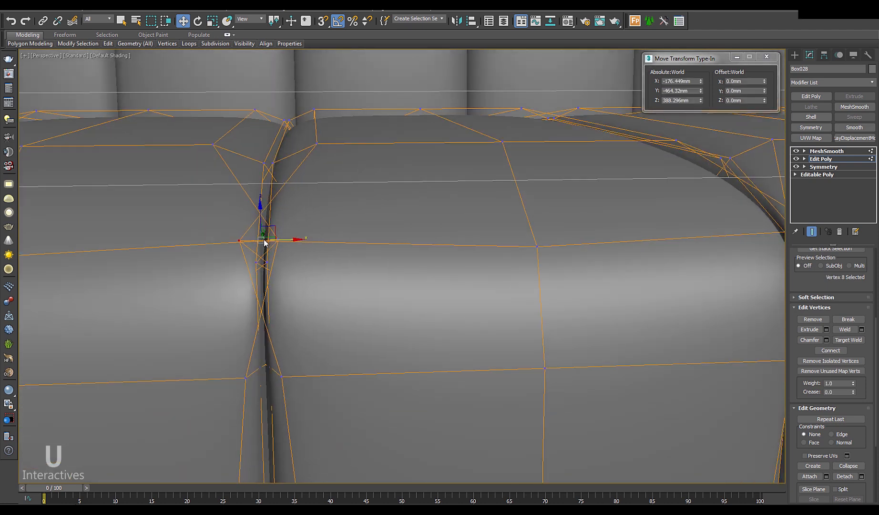
scroll(309, 292, down, 5)
middle_drag(335, 278, 328, 296)
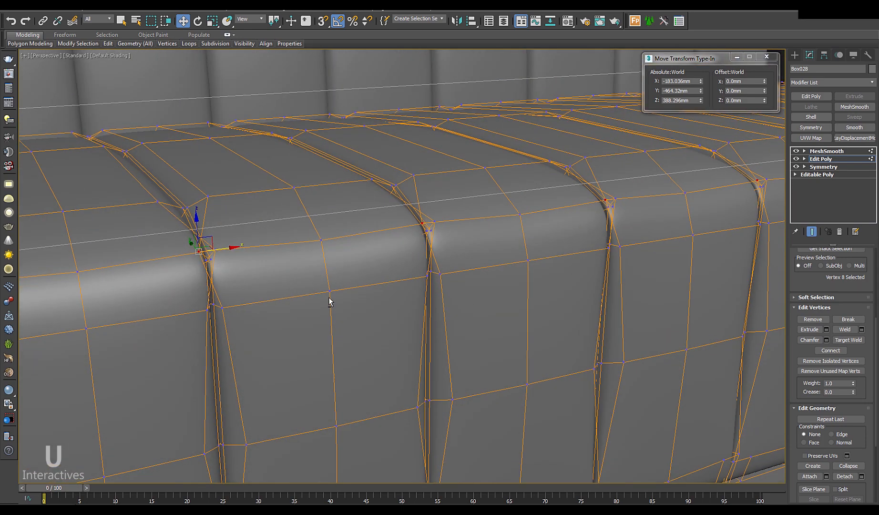
click(829, 160)
middle_drag(591, 333, 475, 225)
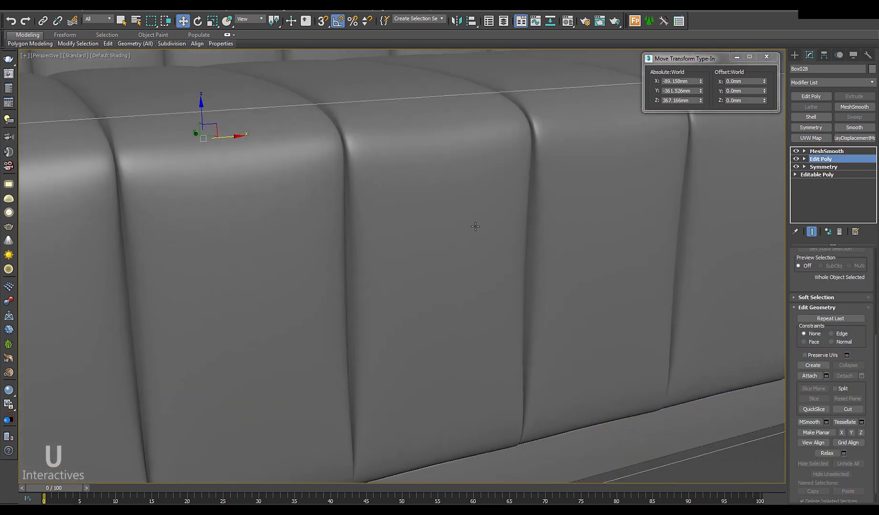
Step: Frame the seat cushions and return to the Edit Poly level with edged-faces shading
scroll(472, 229, down, 6)
alt+middle_drag(466, 263, 444, 279)
middle_drag(444, 279, 449, 296)
scroll(450, 295, up, 2)
middle_drag(449, 295, 483, 309)
scroll(391, 242, up, 3)
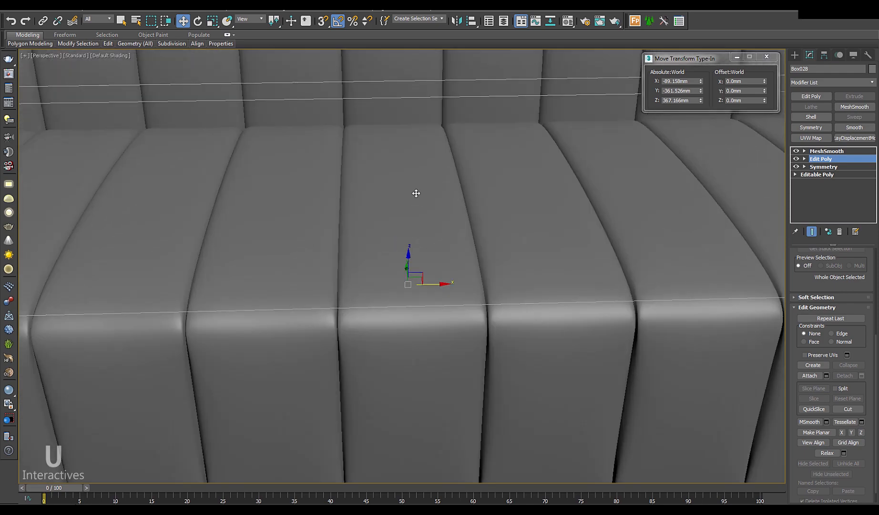
key(F3)
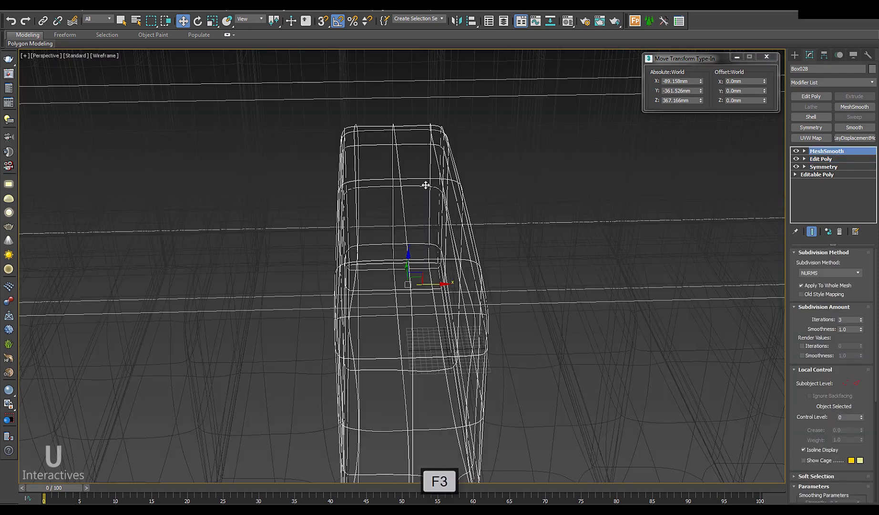
click(857, 160)
key(F3)
Step: Raise the cushion's top vertex in Z from 408.144mm to 415.931mm, then restore smooth shading
mouse_move(441, 268)
alt+middle_down()
mouse_move(447, 251)
mouse_move(449, 259)
alt+middle_up()
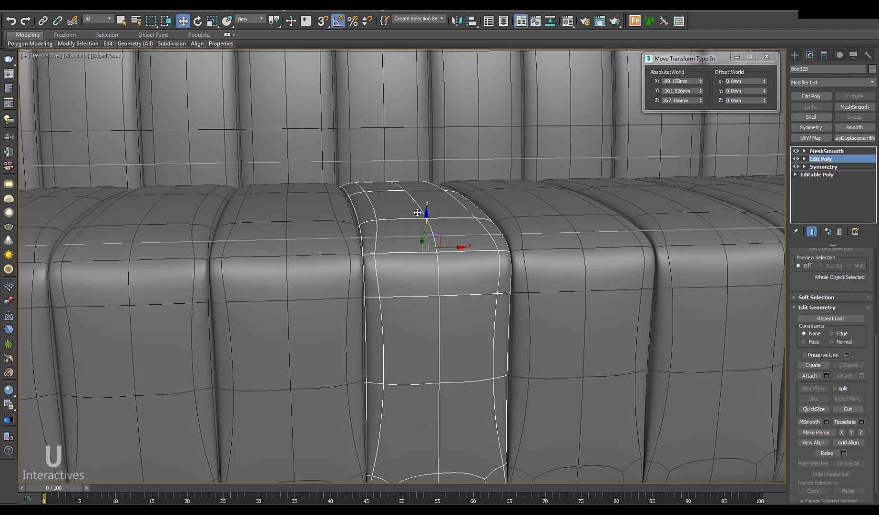
scroll(414, 210, up, 4)
key(1)
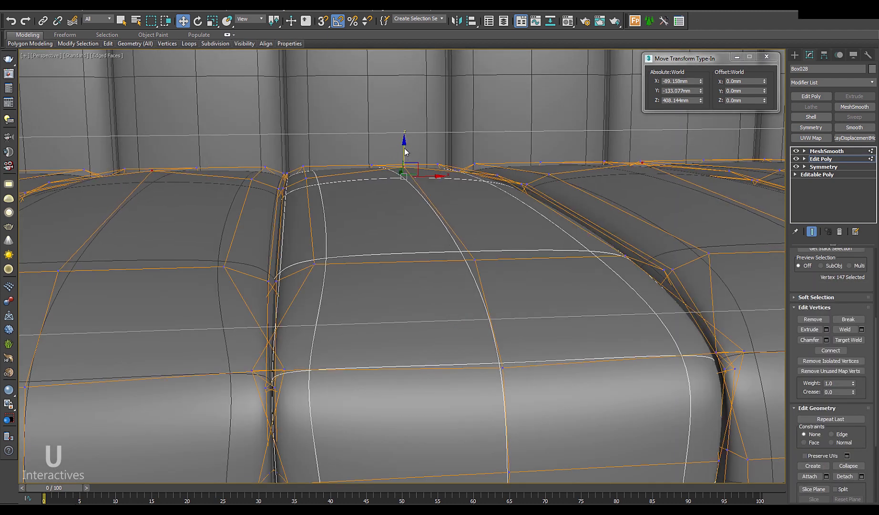
drag(404, 151, 404, 148)
alt+middle_drag(404, 148, 439, 205)
click(820, 159)
key(F4)
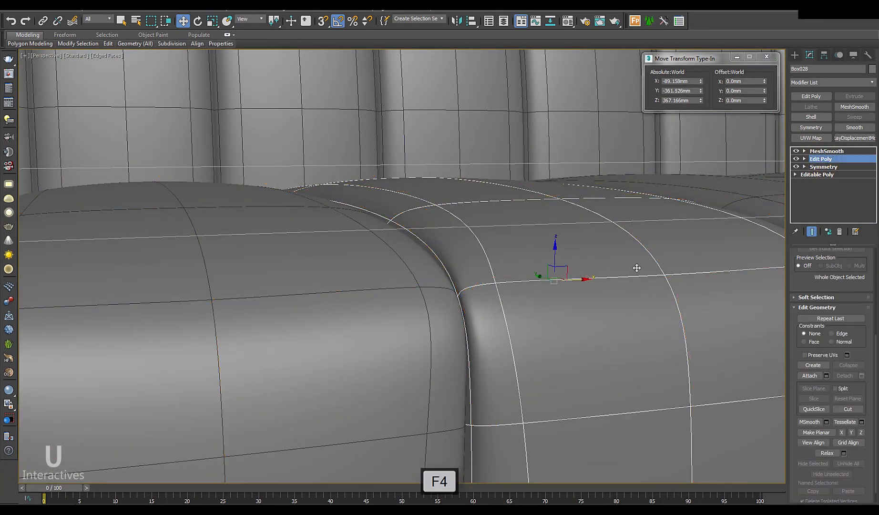
scroll(636, 265, down, 10)
alt+middle_drag(512, 284, 486, 293)
scroll(479, 306, up, 2)
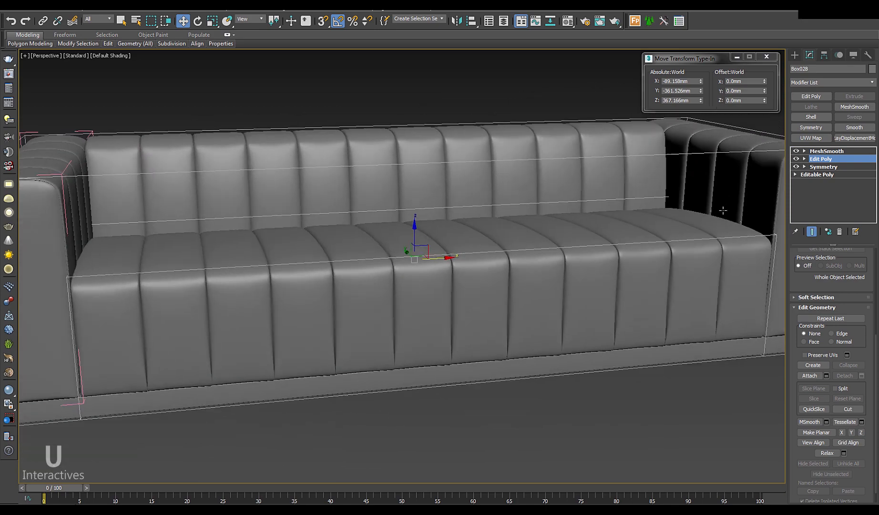
Step: Scale three seat-cushion vertices slightly in X and raise them to Z 414.091mm
key(1)
key(F4)
scroll(453, 276, up, 5)
alt+middle_drag(420, 266, 305, 218)
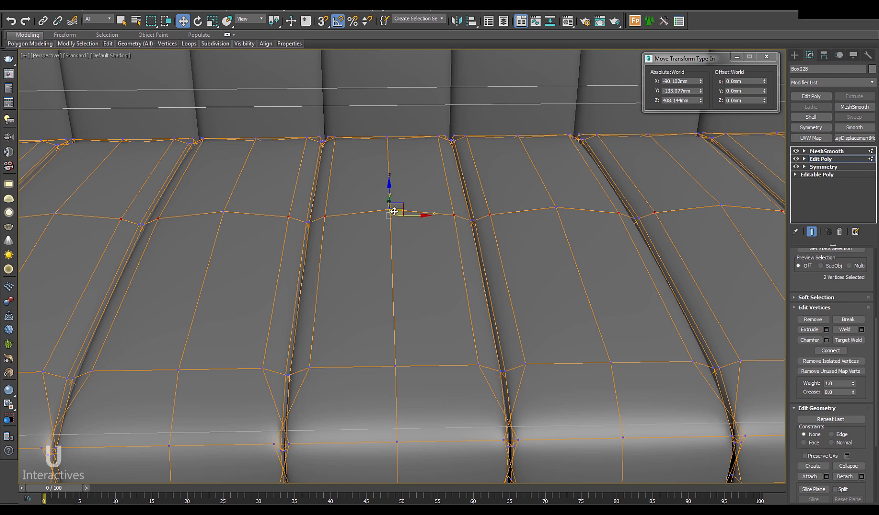
alt+middle_drag(399, 232, 411, 219)
key(r)
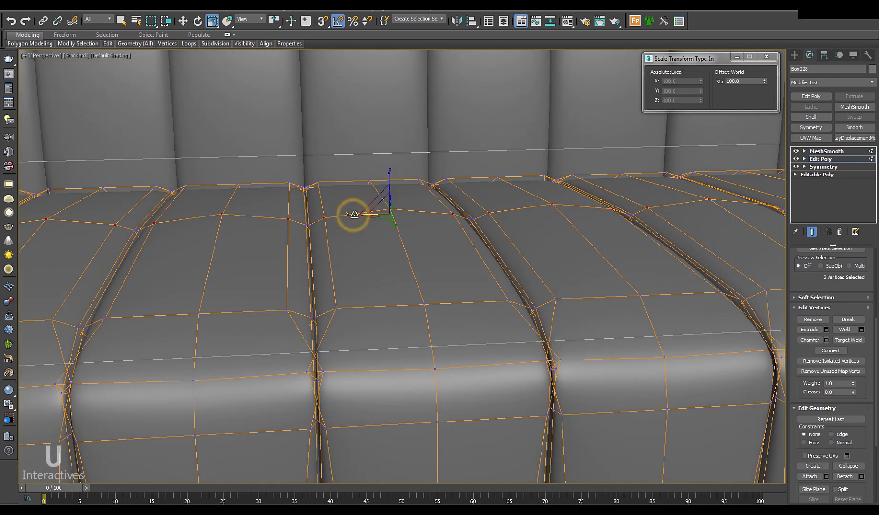
drag(356, 215, 360, 216)
alt+middle_drag(381, 236, 390, 221)
key(w)
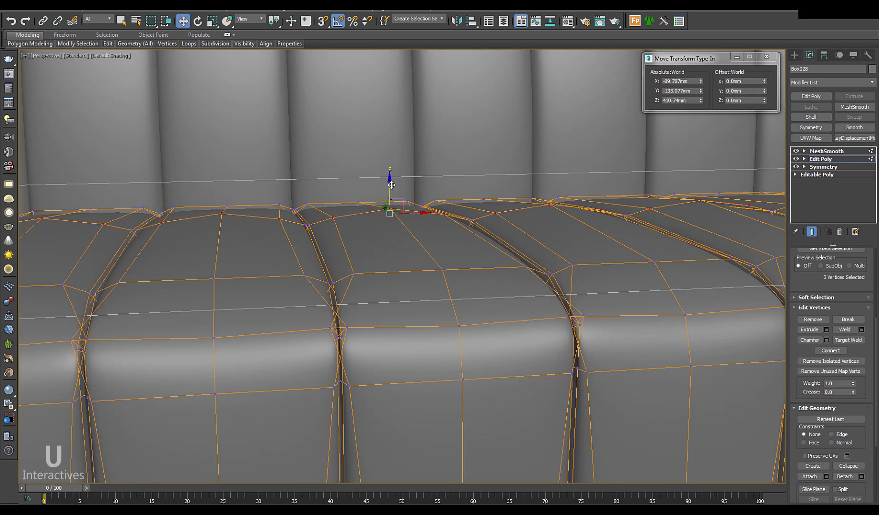
drag(390, 185, 391, 185)
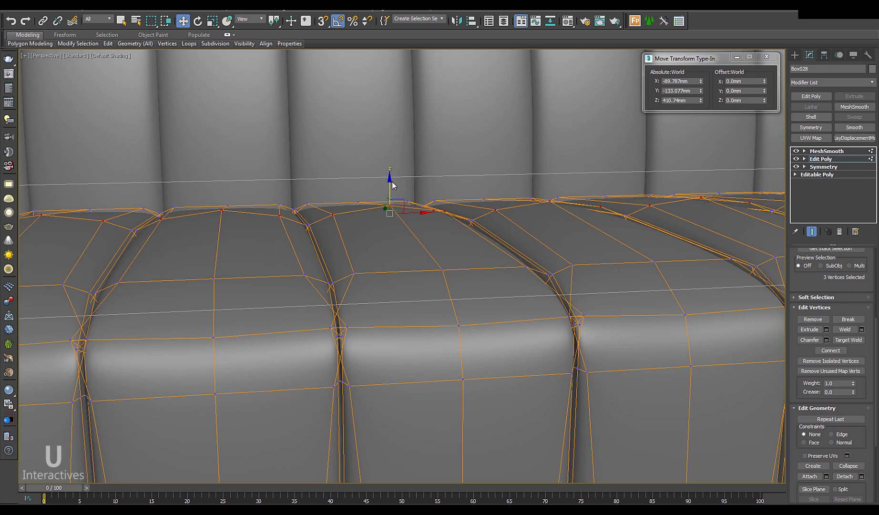
Step: Exit vertex editing and orbit out to a low frontal view of the whole sofa
scroll(383, 256, down, 5)
alt+middle_drag(383, 256, 422, 272)
scroll(422, 273, up, 3)
middle_drag(341, 269, 359, 278)
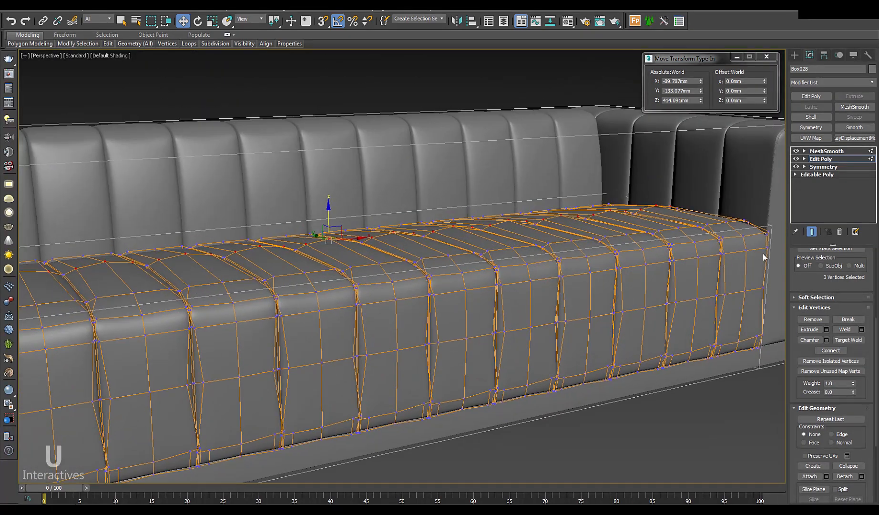
click(825, 160)
scroll(532, 358, down, 6)
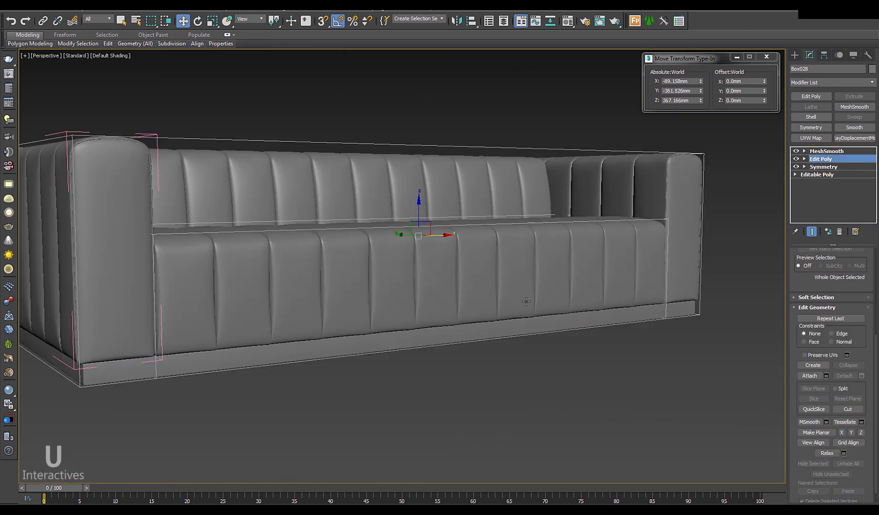
mouse_move(532, 359)
alt+middle_down()
mouse_move(528, 365)
mouse_move(523, 349)
mouse_move(539, 377)
mouse_move(526, 367)
alt+middle_up()
alt+middle_drag(569, 390, 562, 394)
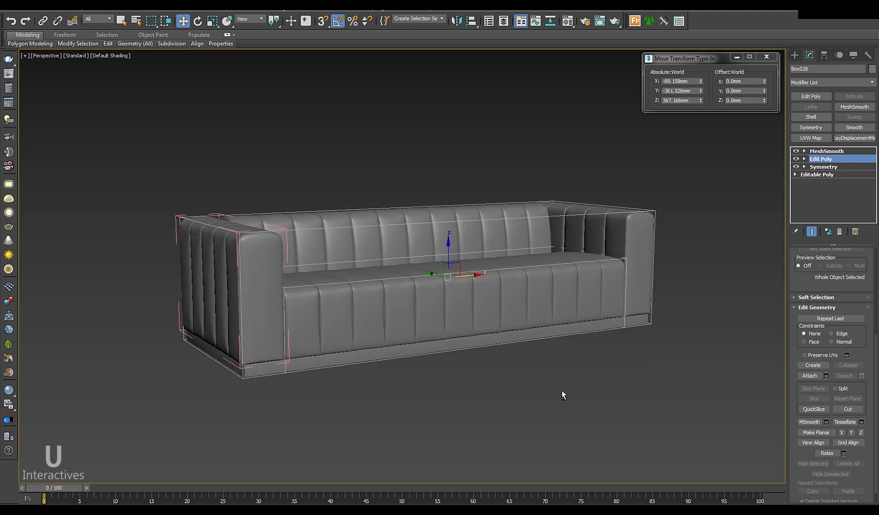
Step: Deselect the sofa, save the scene, and close the Move Transform Type-In window
click(654, 381)
key(ctrl+s)
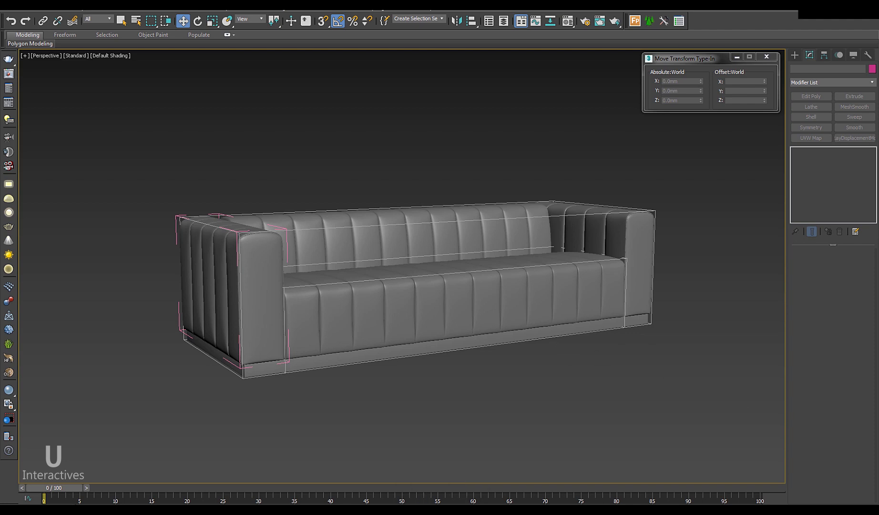
key(F12)
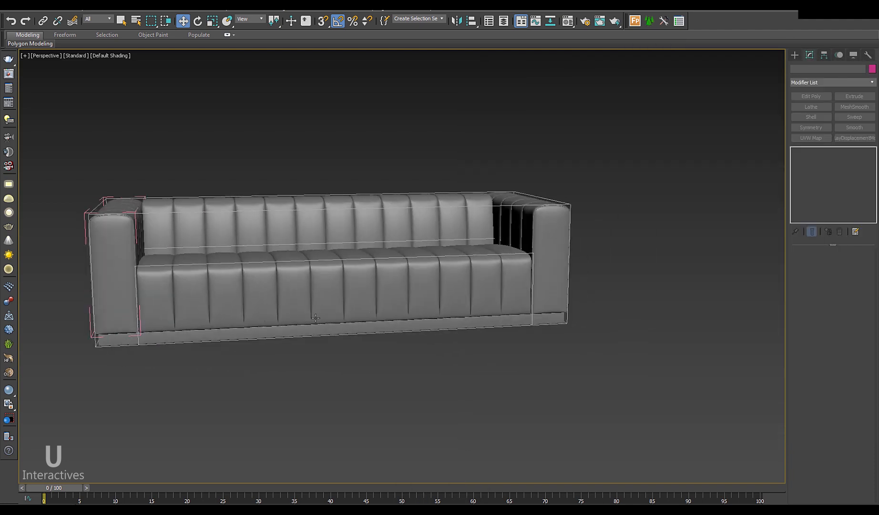
Step: Bring the Dimension reference photo window over the viewport beside the sofa
alt+middle_drag(315, 318, 332, 317)
middle_drag(455, 328, 415, 327)
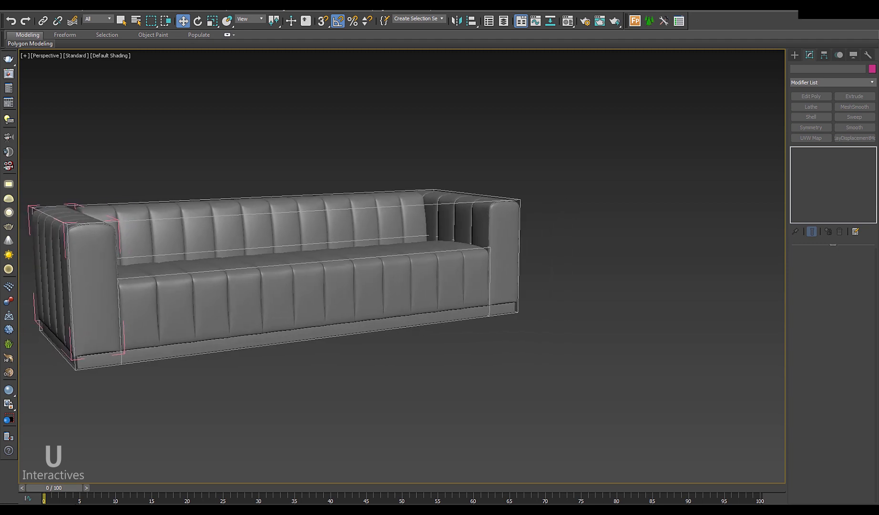
drag(878, 91, 808, 114)
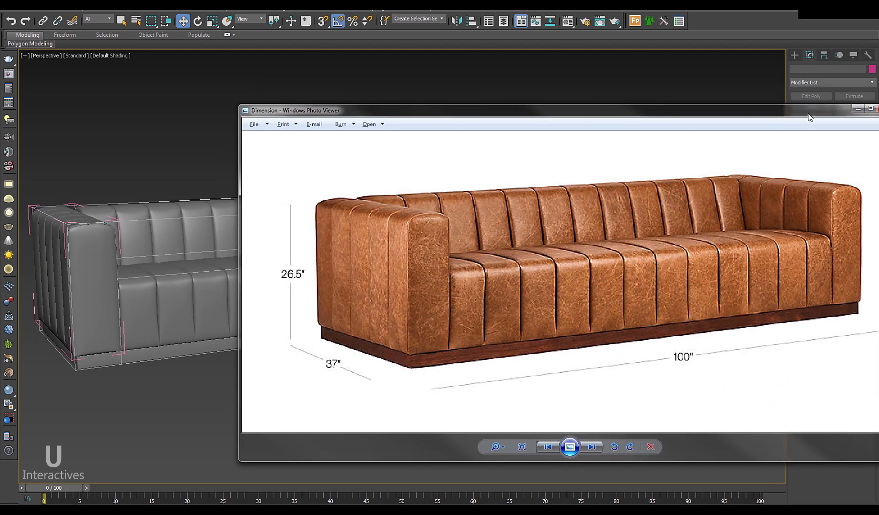
Step: Pan the Dimension sofa photo, then reposition and enlarge the Photo Viewer window
drag(648, 285, 627, 313)
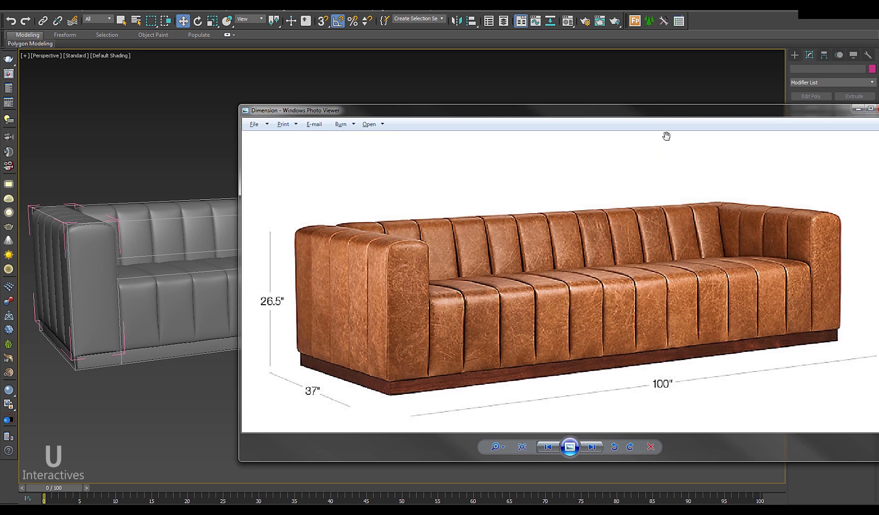
drag(670, 116, 565, 115)
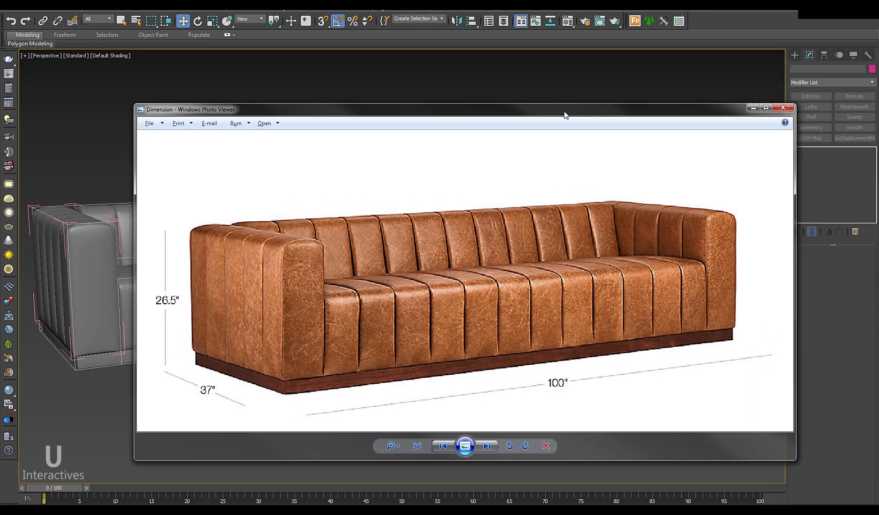
drag(634, 105, 878, 89)
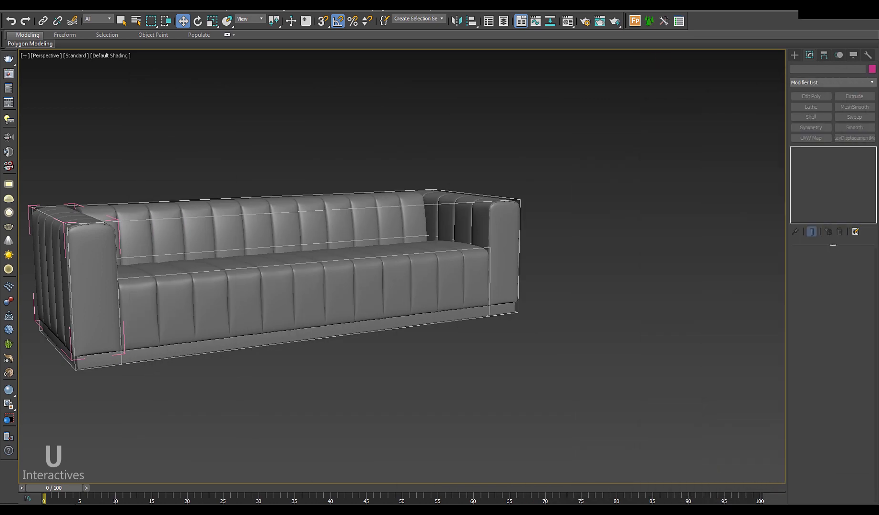
Step: Select backrest cushion Box014 and enter Vertex mode on its Edit Poly modifier
alt+middle_drag(282, 280, 396, 284)
scroll(397, 284, up, 10)
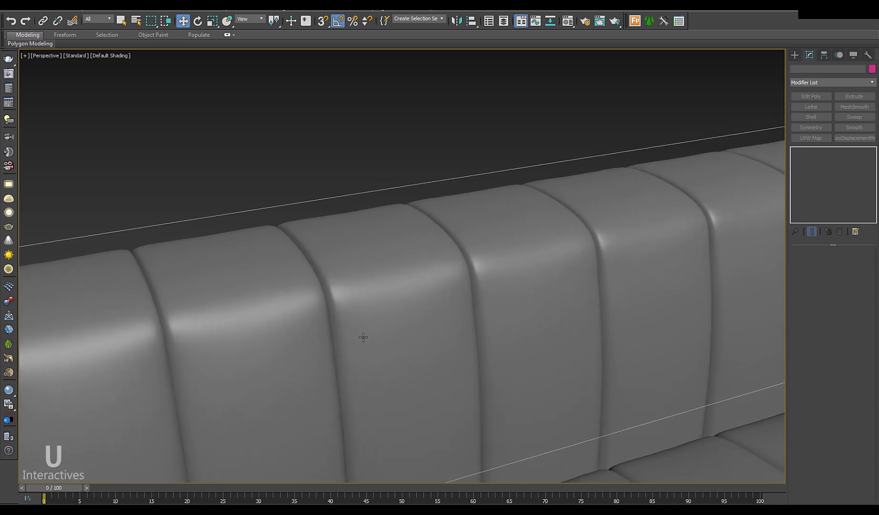
middle_drag(328, 360, 239, 353)
click(196, 324)
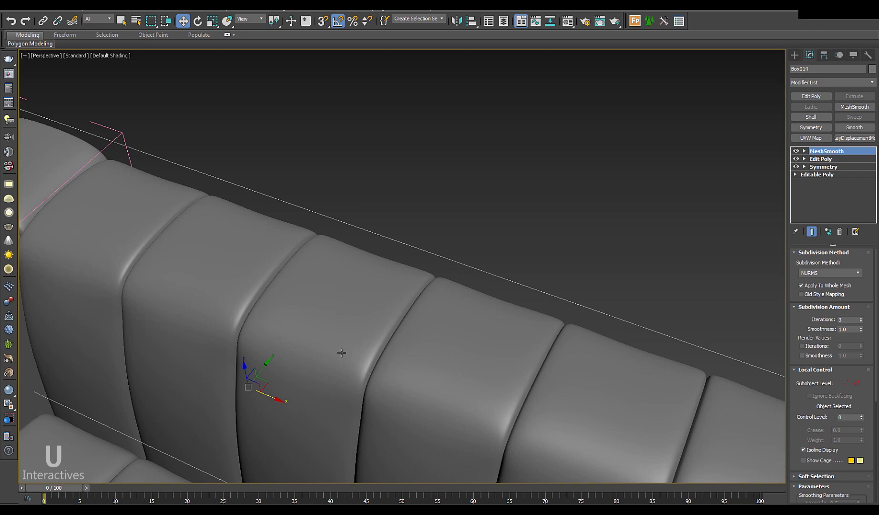
middle_drag(342, 353, 286, 341)
click(823, 158)
key(1)
drag(307, 348, 212, 247)
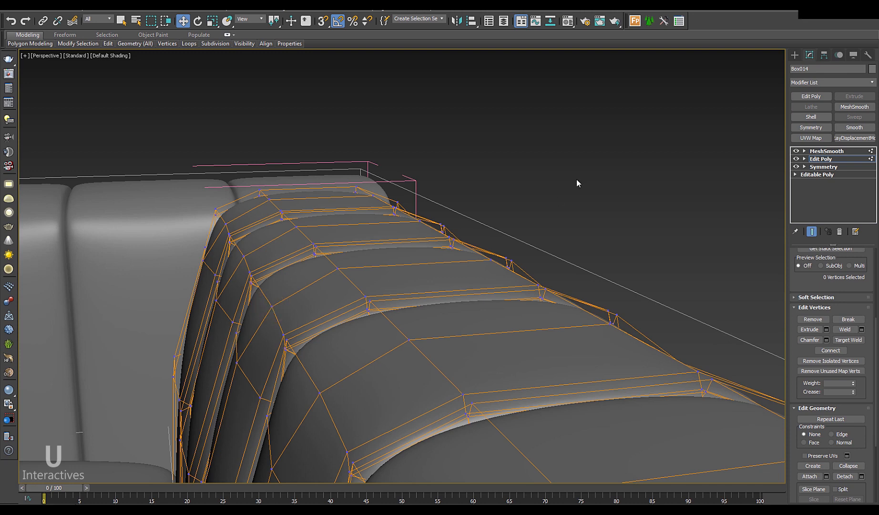
Step: Select the Box015 cushion, show edged faces, and orbit to the sofa's side and back
click(484, 221)
click(362, 296)
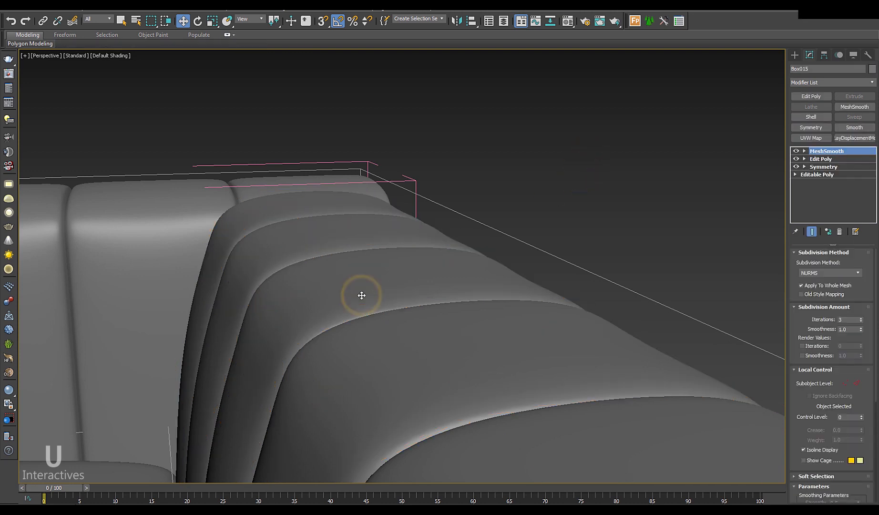
key(F4)
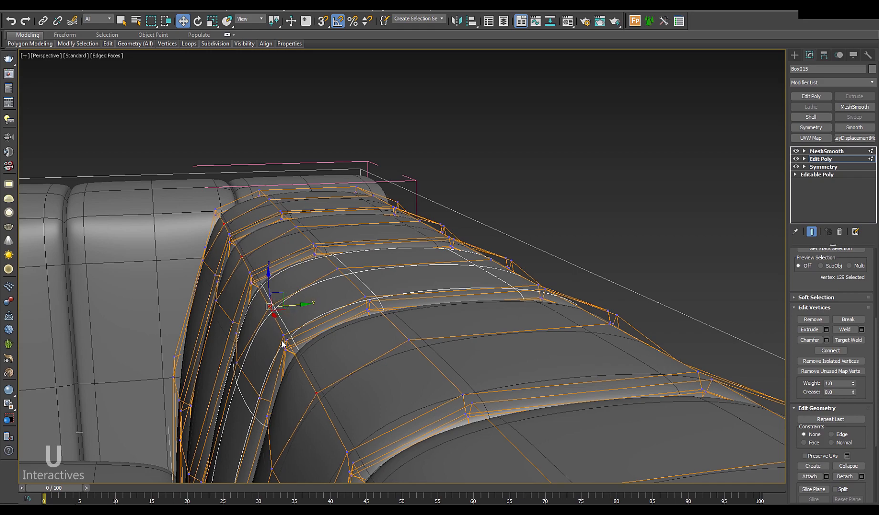
alt+middle_drag(282, 343, 351, 358)
scroll(426, 229, down, 10)
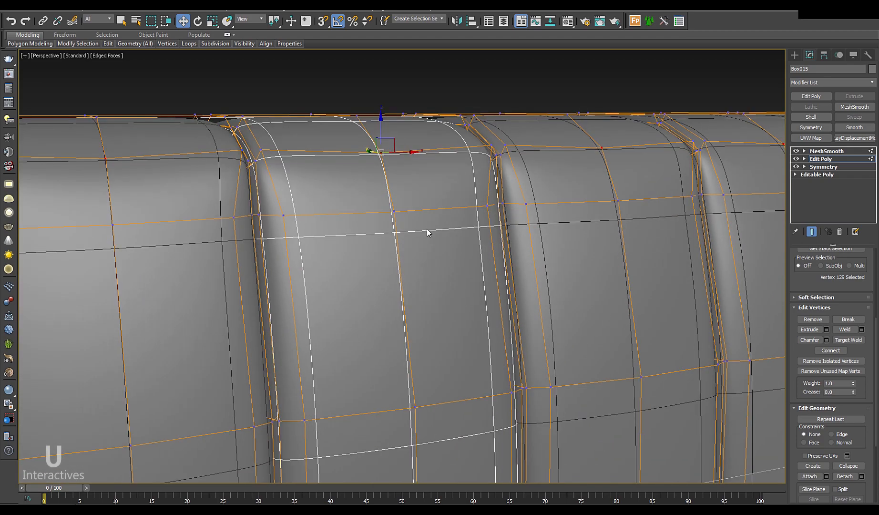
alt+middle_drag(382, 293, 814, 205)
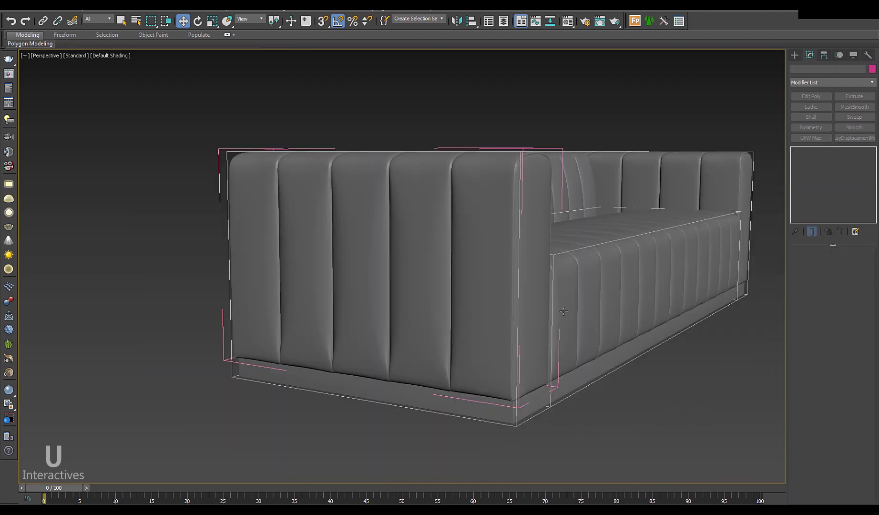
key(F4)
alt+middle_drag(376, 320, 402, 314)
Step: Isolate the Box005 cushion column and enter Vertex mode on its Edit Poly
click(405, 313)
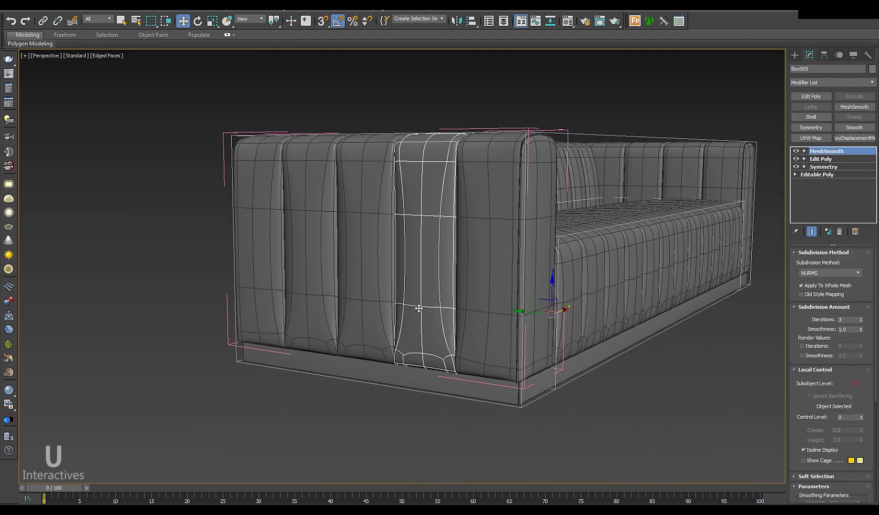
middle_drag(432, 344, 433, 338)
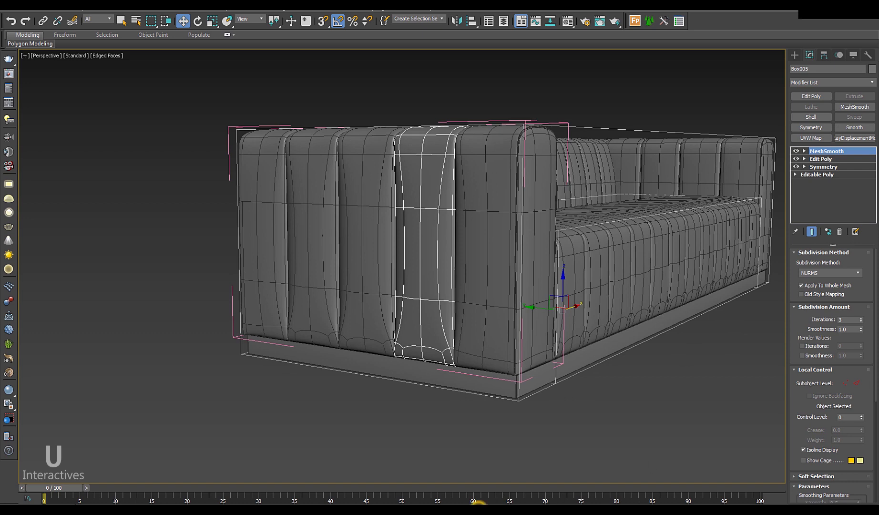
key(alt+q)
click(817, 161)
key(1)
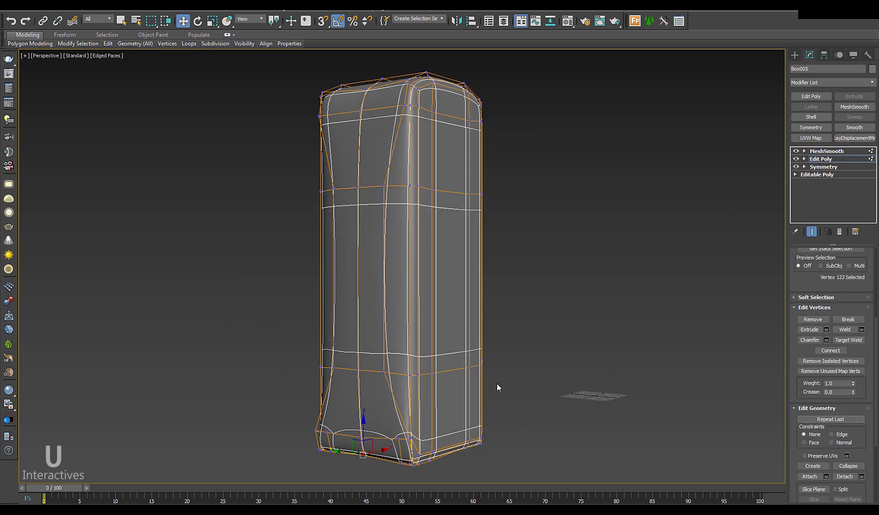
Step: Select the seven bottom-ring vertices of Box005 and move them in Z
middle_drag(496, 383, 512, 298)
scroll(397, 334, up, 3)
alt+middle_drag(436, 369, 398, 372)
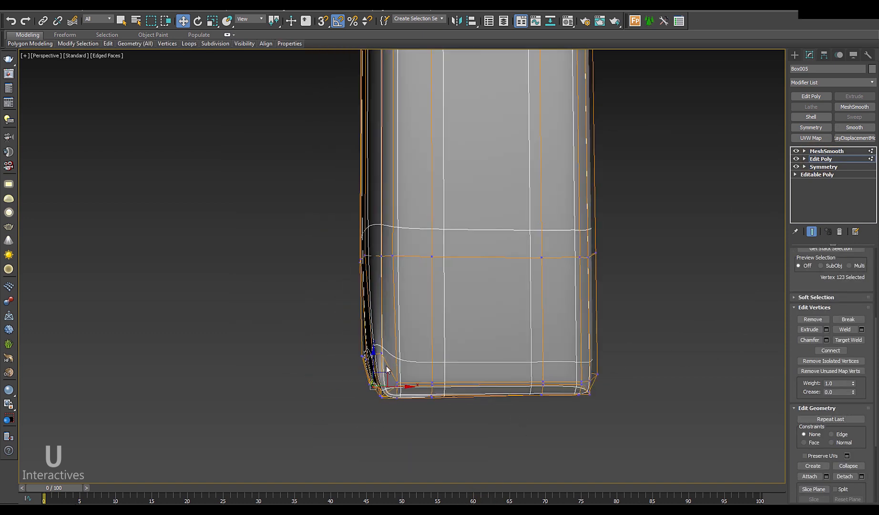
key(F3)
drag(387, 365, 390, 367)
key(F3)
alt+middle_drag(392, 369, 375, 334)
drag(370, 330, 370, 318)
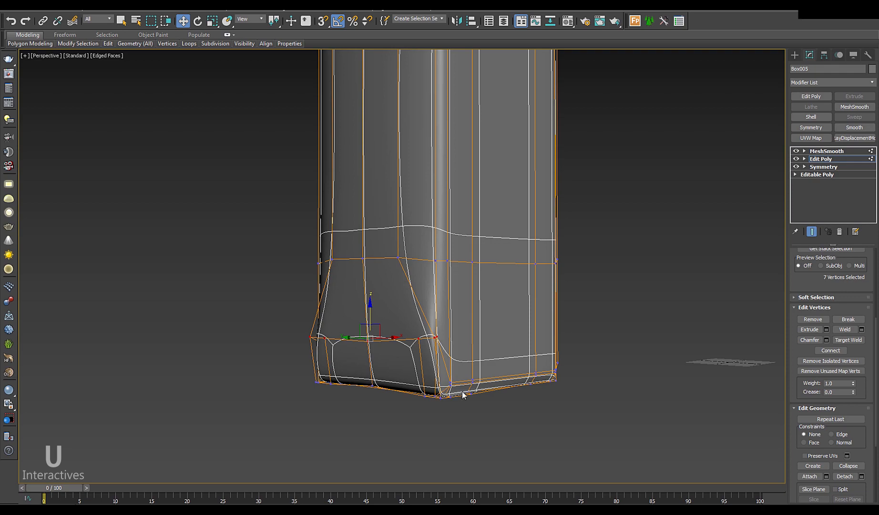
Step: Exit isolation, check the reshaped column base, and select the Box003 cushion
click(482, 507)
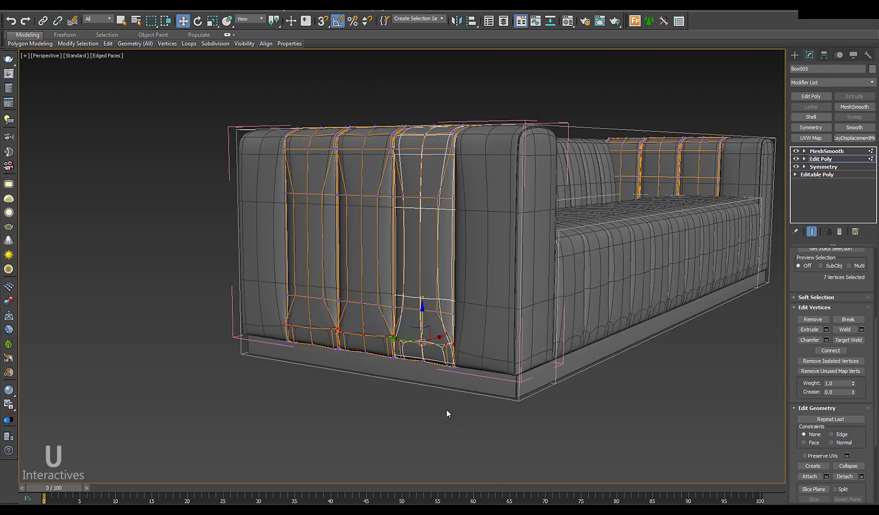
alt+middle_drag(446, 409, 456, 394)
scroll(435, 342, up, 4)
alt+middle_drag(464, 364, 496, 399)
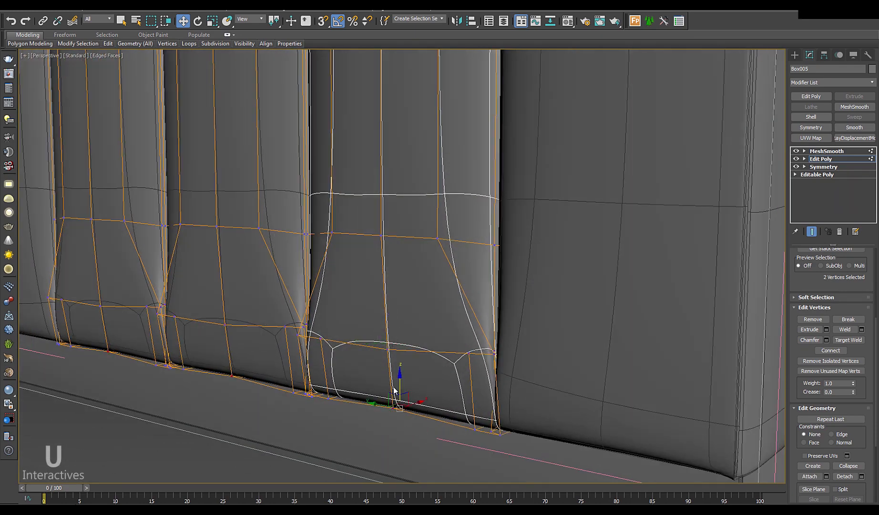
click(824, 152)
click(653, 273)
Step: Enter Vertex mode on Box003 and frame its lower corner in the Front view
click(830, 160)
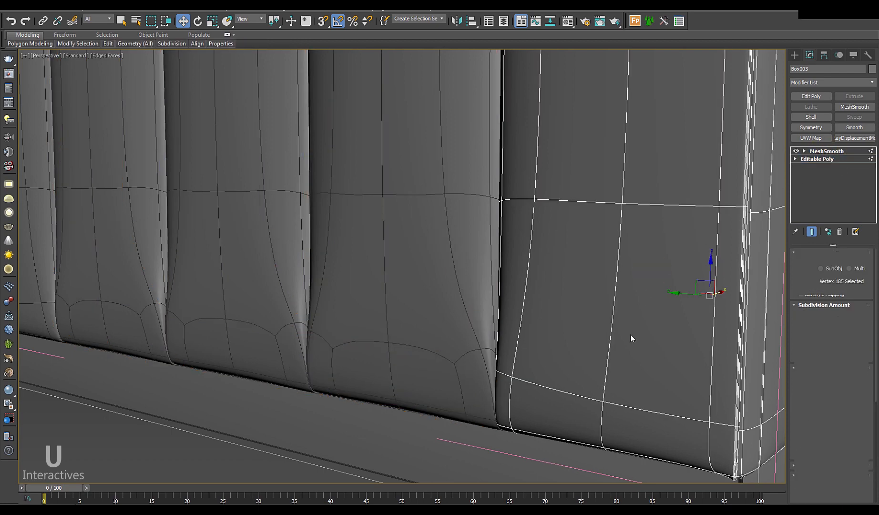
key(1)
alt+middle_drag(628, 341, 588, 365)
middle_drag(650, 404, 435, 364)
key(F3)
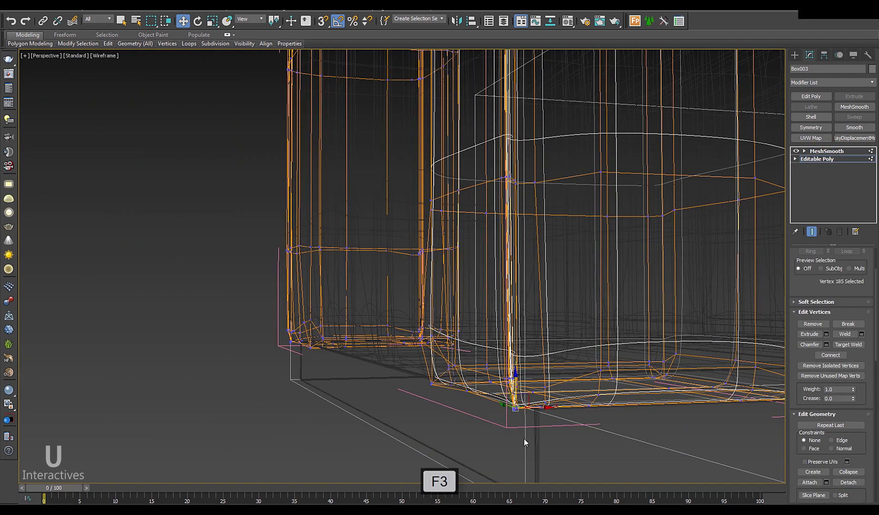
alt+middle_drag(524, 439, 511, 436)
scroll(511, 435, up, 3)
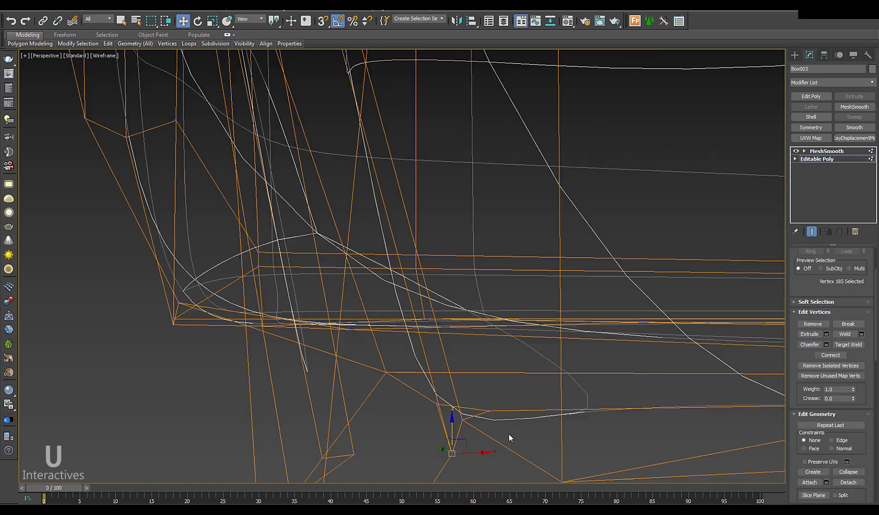
key(f)
middle_drag(344, 403, 564, 377)
scroll(403, 340, up, 6)
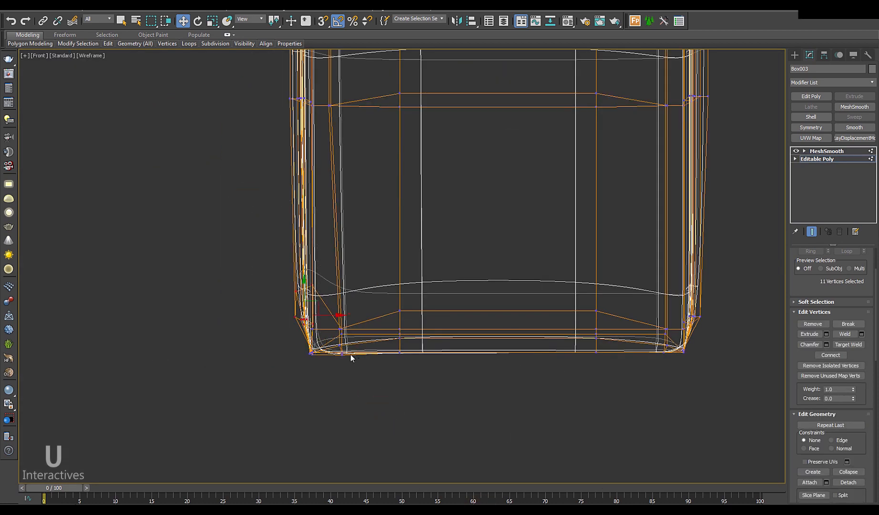
Step: Raise the 11 selected lower vertices in Z, then exit vertex editing with edges hidden
key(p)
scroll(371, 388, down, 8)
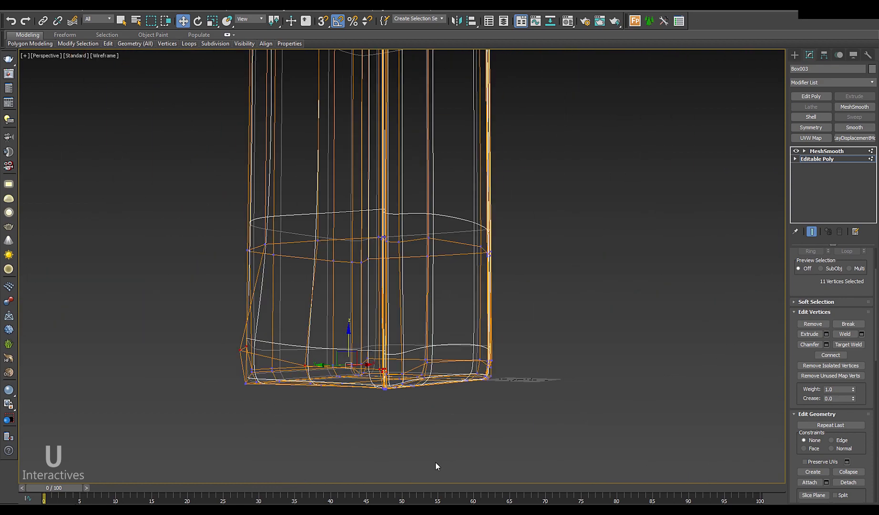
key(F3)
alt+middle_drag(371, 388, 491, 410)
scroll(485, 476, up, 3)
scroll(545, 439, down, 2)
key(F3)
scroll(493, 415, down, 4)
key(F3)
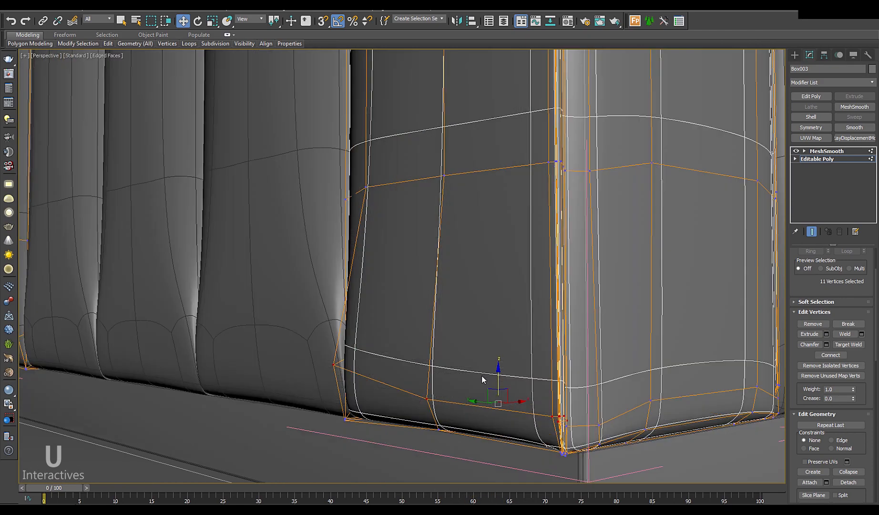
drag(497, 380, 495, 358)
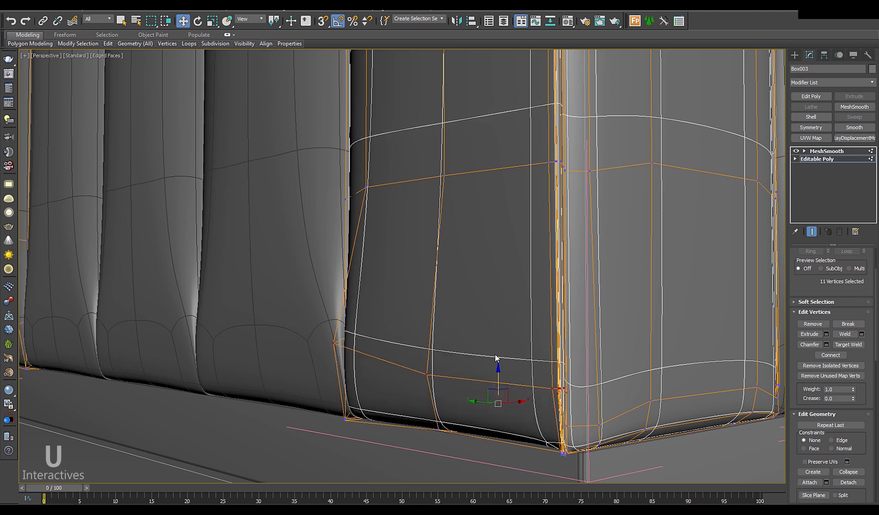
alt+middle_drag(496, 358, 503, 393)
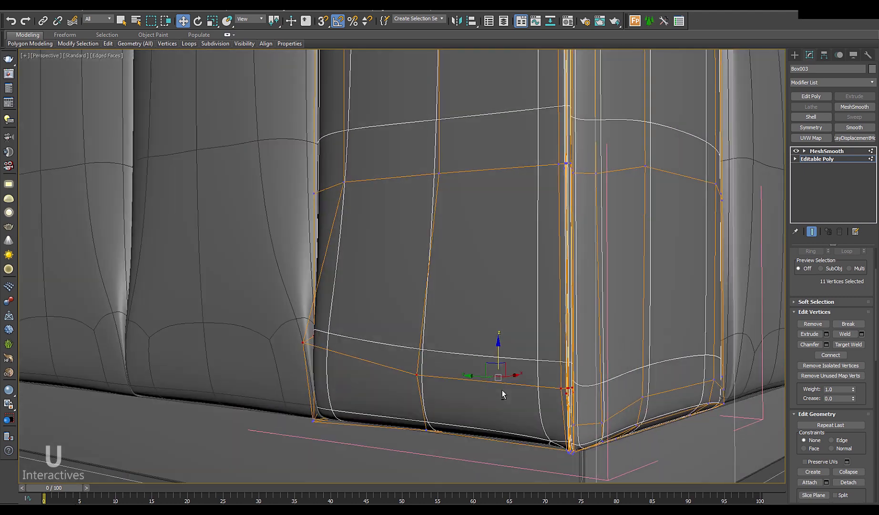
click(804, 160)
key(F4)
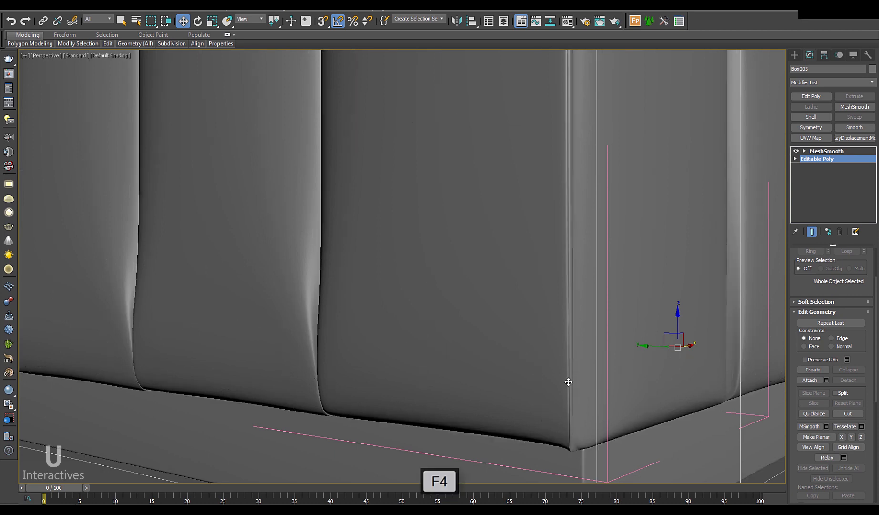
Step: Pull the first corner vertices of Box003 down and inward toward the fold
alt+middle_drag(568, 382, 496, 383)
scroll(439, 207, up, 6)
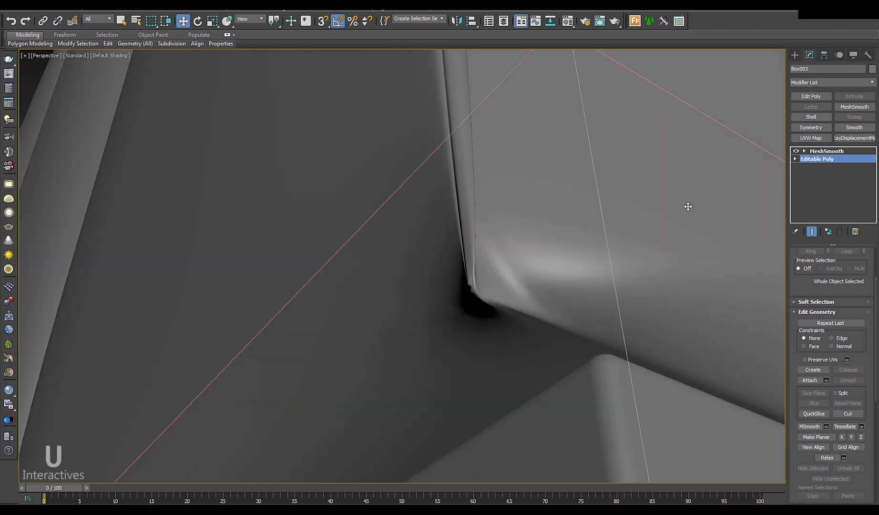
key(1)
scroll(484, 295, up, 3)
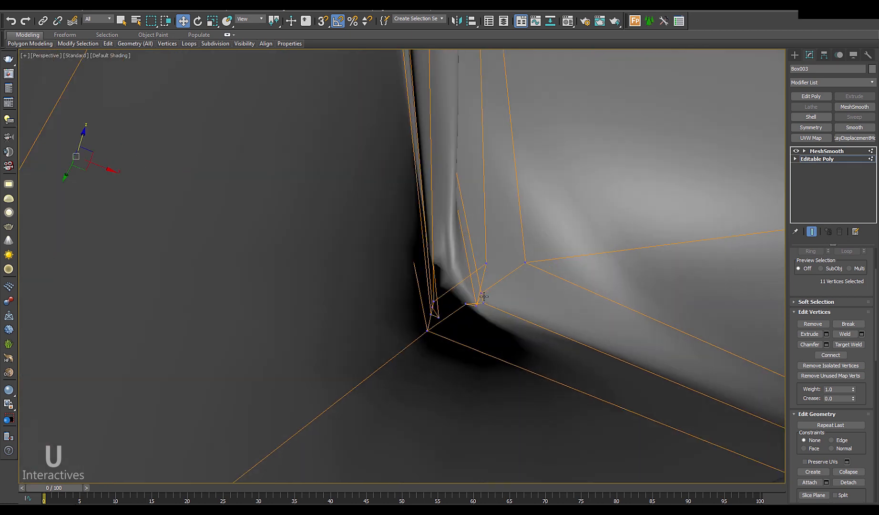
middle_drag(455, 314, 455, 317)
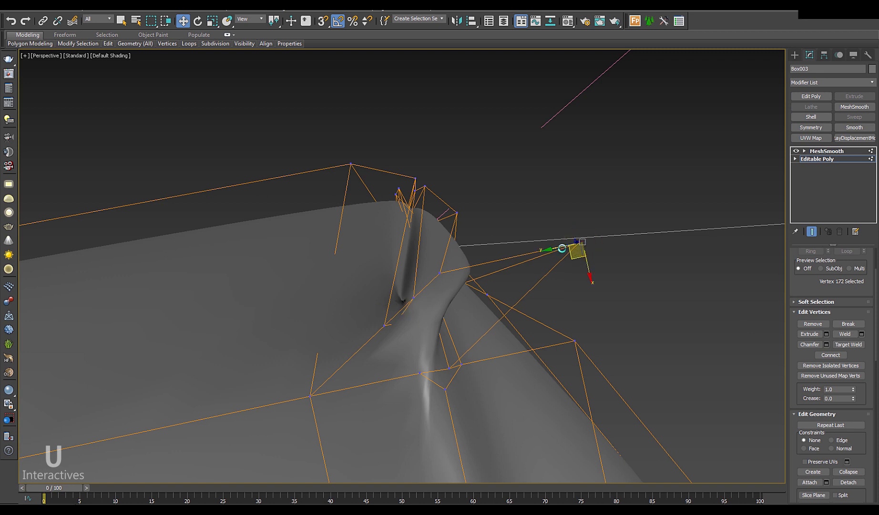
drag(561, 247, 440, 309)
click(413, 297)
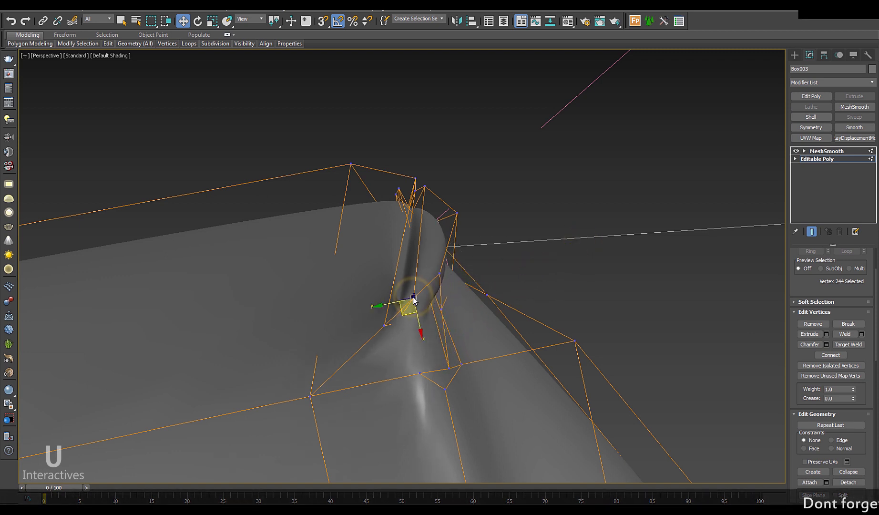
ctrl+click(385, 326)
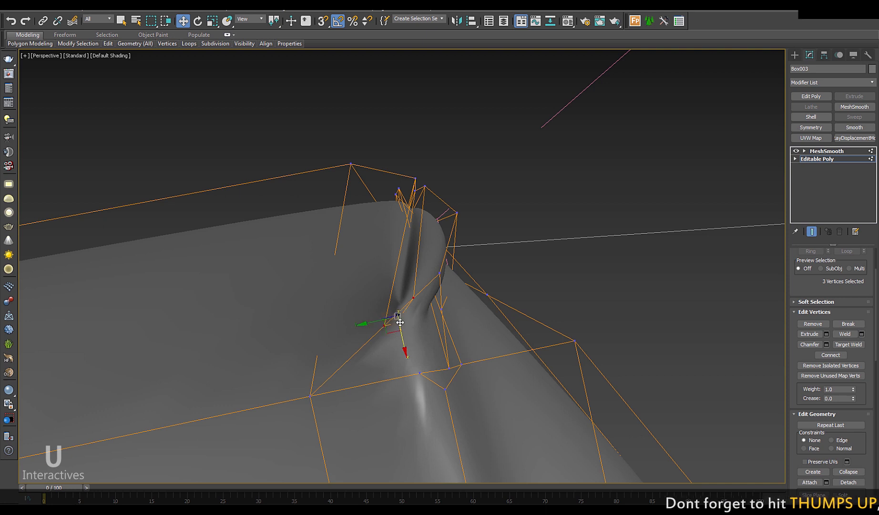
drag(393, 330, 369, 345)
drag(440, 274, 417, 307)
Step: Pull vertex 171 down the fold and shift vertex 170 sideways to tighten the crease
click(436, 341)
click(439, 308)
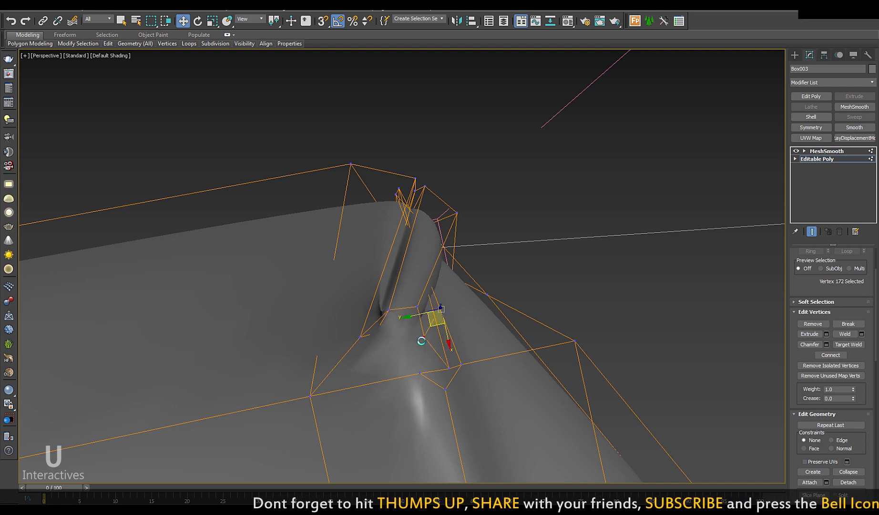
click(439, 343)
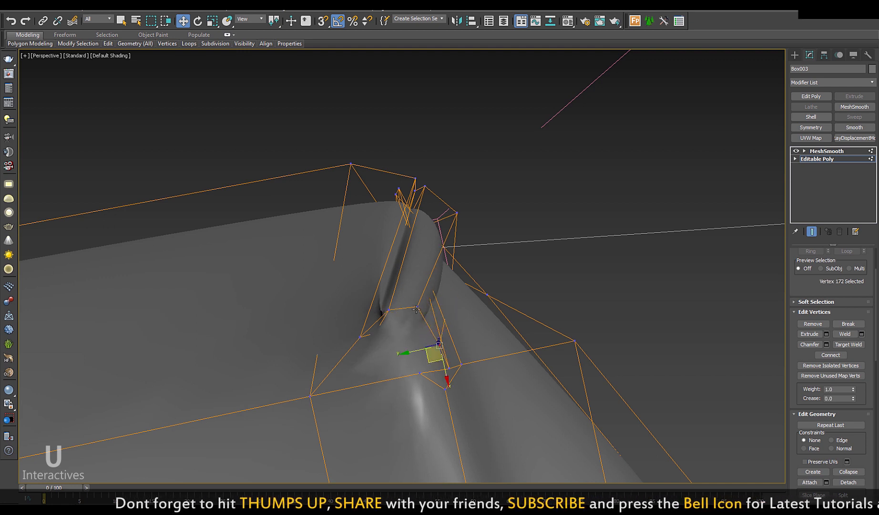
drag(417, 307, 420, 325)
click(456, 213)
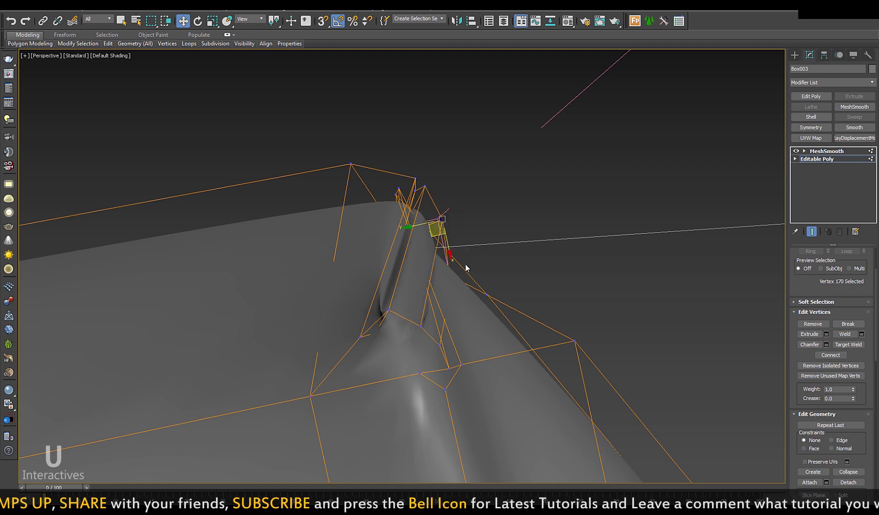
alt+middle_drag(463, 291, 409, 299)
drag(475, 230, 453, 220)
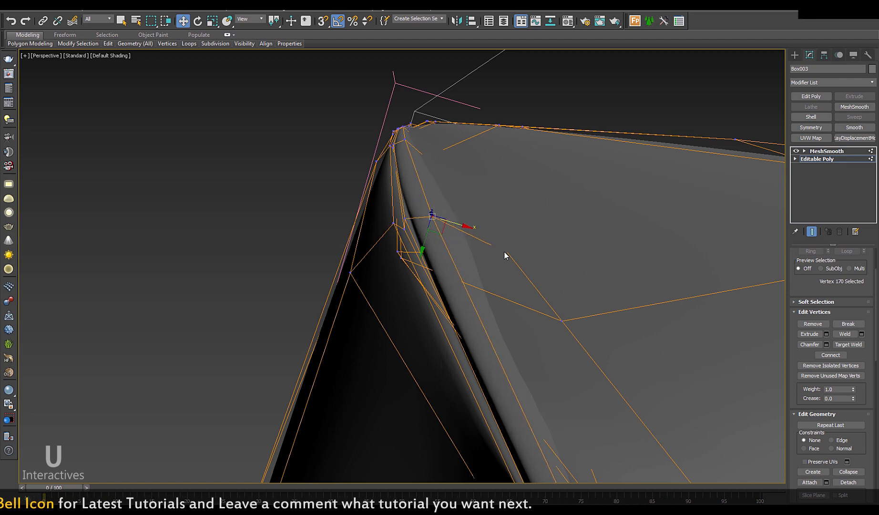
Step: Select vertex 173, then seven vertices along the crease edge for further shaping
key(F3)
click(508, 253)
key(F3)
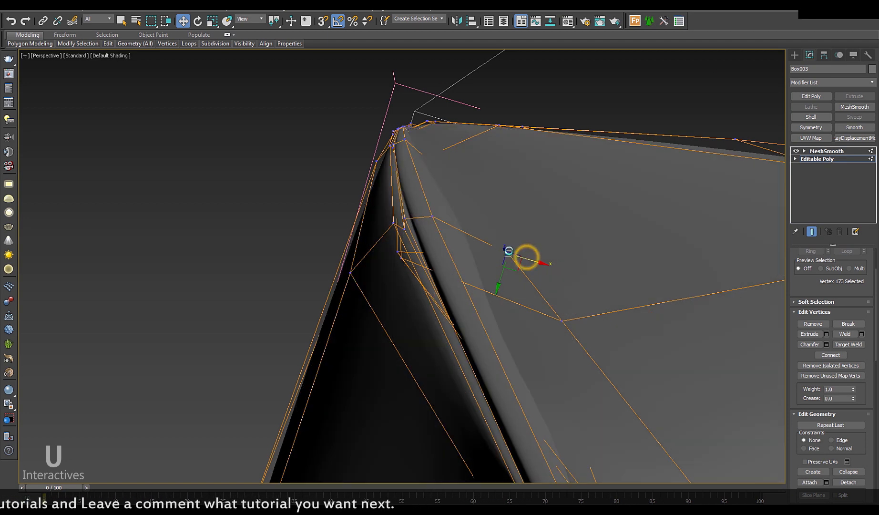
alt+middle_drag(500, 290, 500, 223)
alt+middle_drag(451, 246, 451, 300)
drag(468, 286, 469, 287)
alt+middle_drag(474, 279, 444, 307)
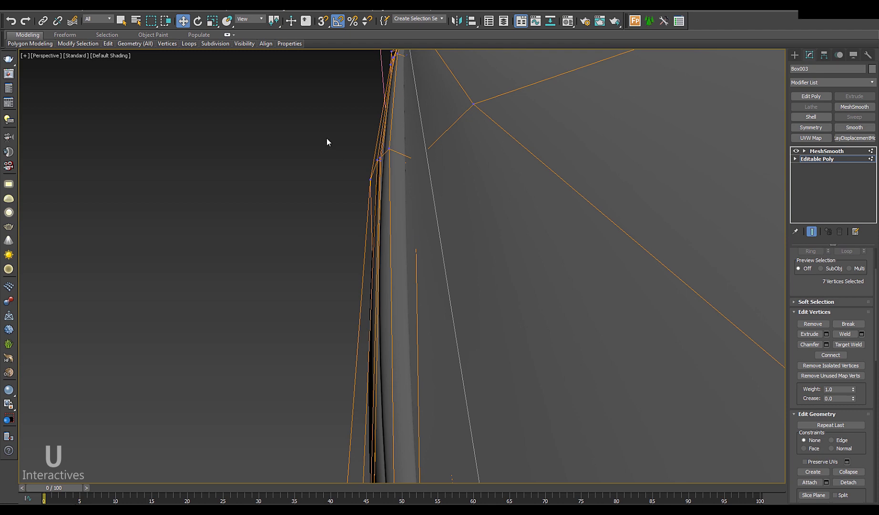
Step: Adjust the arm's inner-edge vertices and corners 92 and 174, then view the whole arm
key(F3)
mouse_move(317, 131)
mouse_down()
mouse_move(396, 188)
mouse_move(392, 173)
mouse_move(422, 175)
mouse_up()
key(F3)
key(F3)
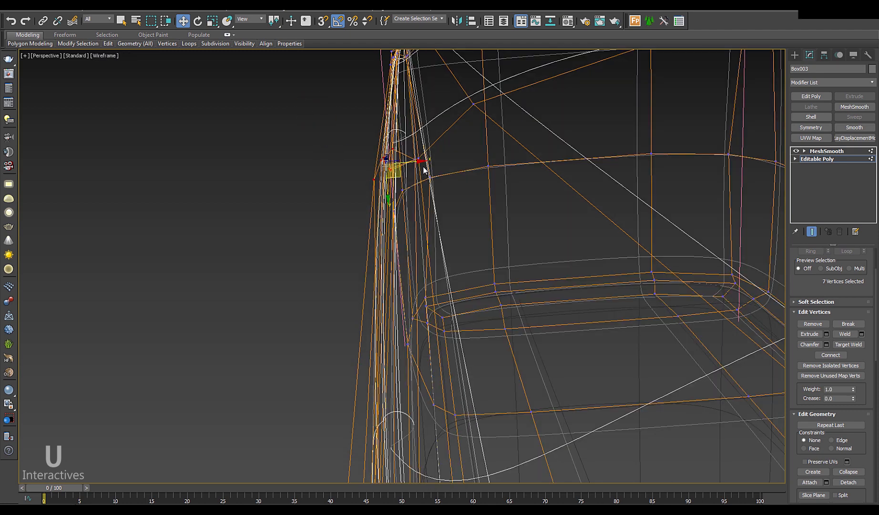
click(416, 159)
key(F3)
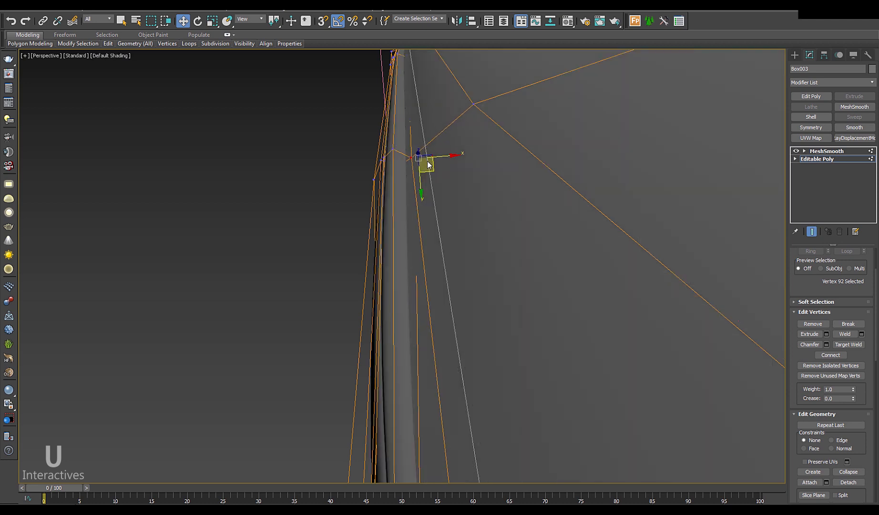
key(F3)
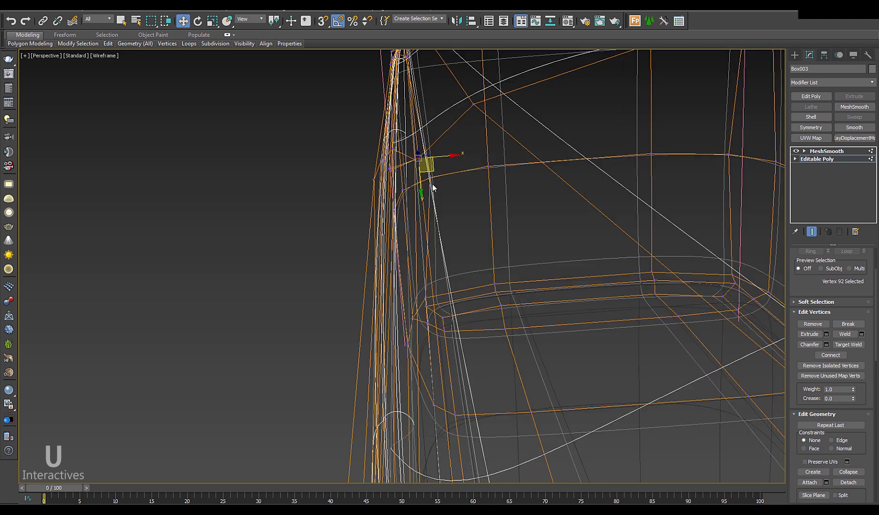
click(415, 160)
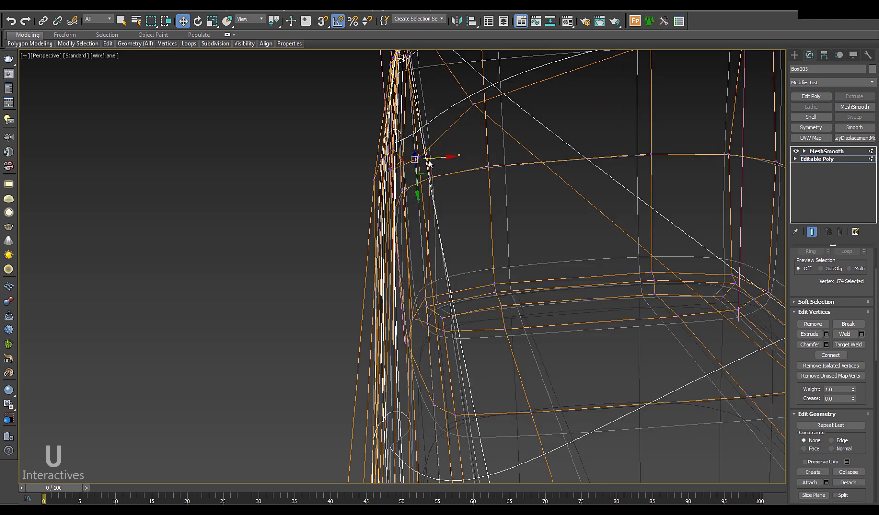
key(F3)
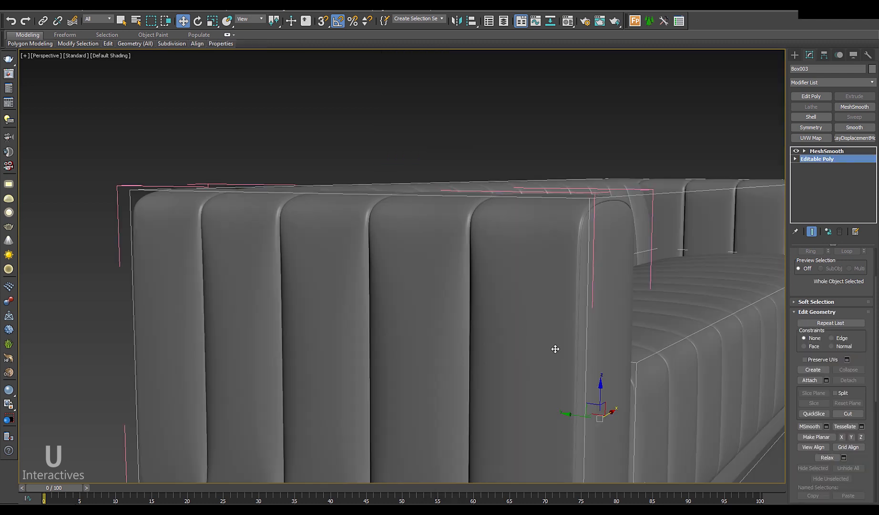
mouse_move(555, 349)
alt+middle_down()
mouse_move(582, 355)
mouse_move(555, 361)
alt+middle_up()
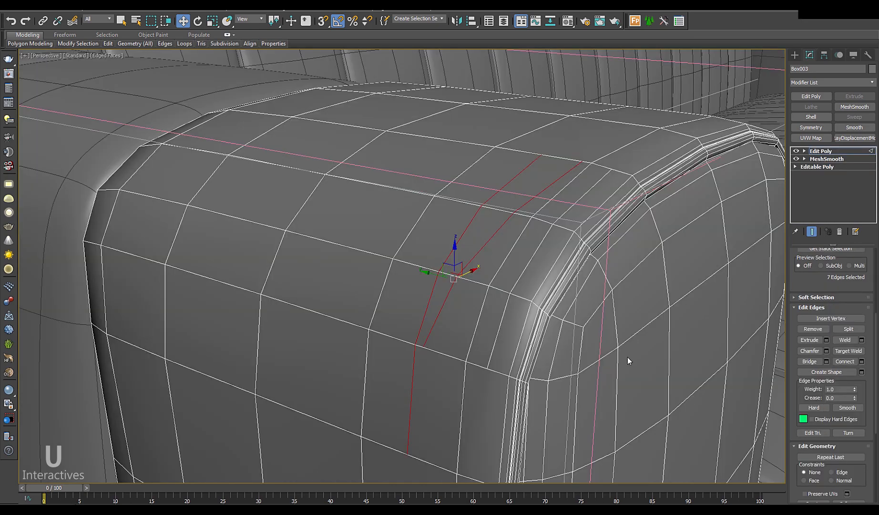
Step: Select a few edges along the top and corner of the sofa's arm cushion
alt+middle_drag(626, 357, 547, 381)
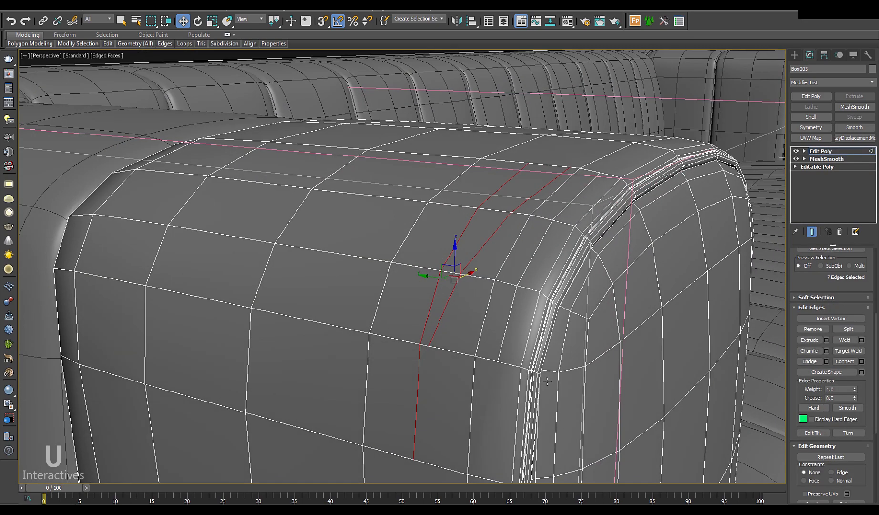
click(553, 220)
key(2)
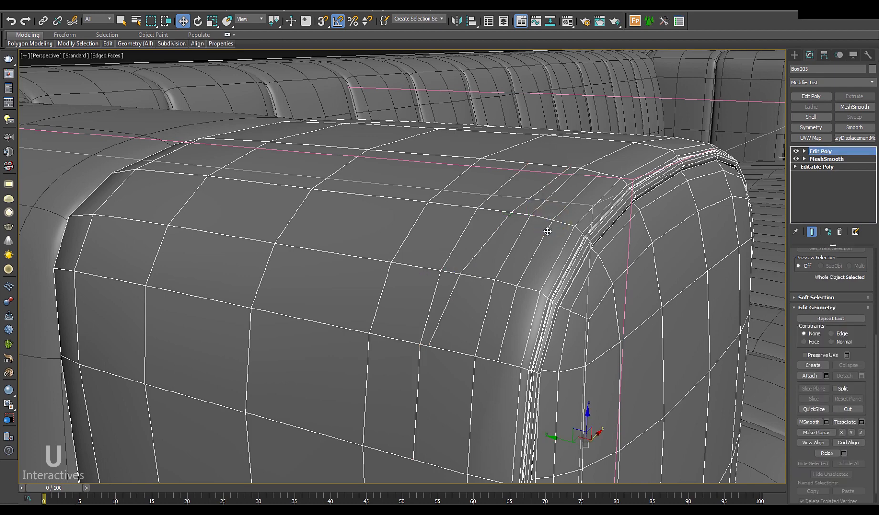
key(2)
alt+middle_drag(547, 232, 522, 231)
click(522, 231)
click(487, 225)
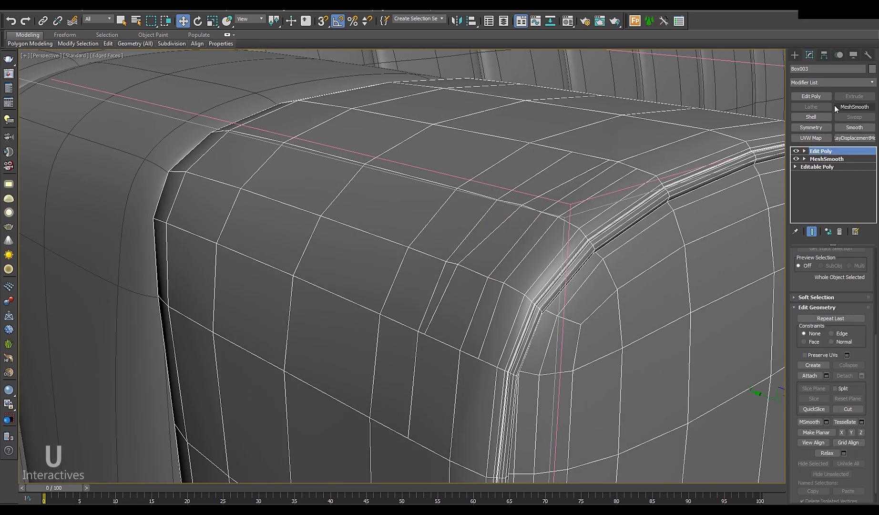
Step: Add a second MeshSmooth on top of the stack and hide wire edges to judge it
click(854, 106)
key(F4)
alt+middle_drag(610, 302, 565, 296)
scroll(584, 326, down, 5)
alt+middle_drag(584, 326, 565, 234)
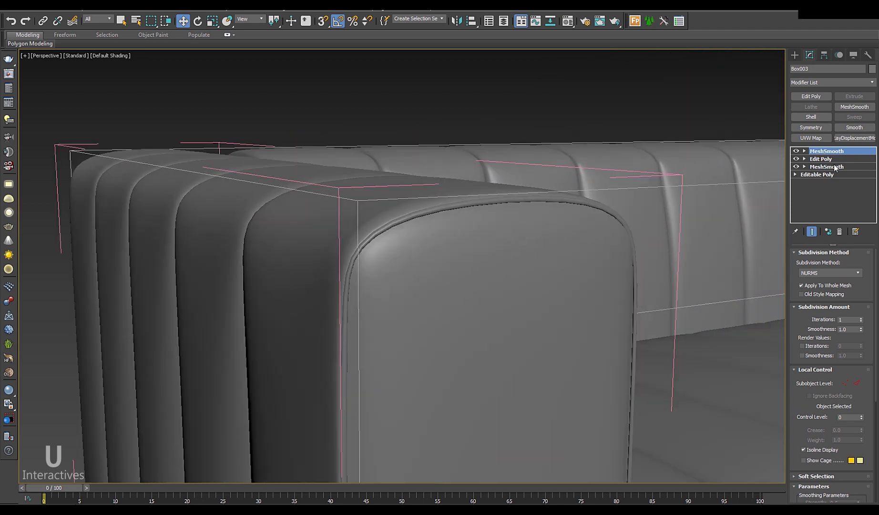
Step: Return to Edit Poly with wire edges and cage shown, and the top MeshSmooth disabled
click(820, 159)
key(F4)
alt+middle_drag(679, 221, 688, 224)
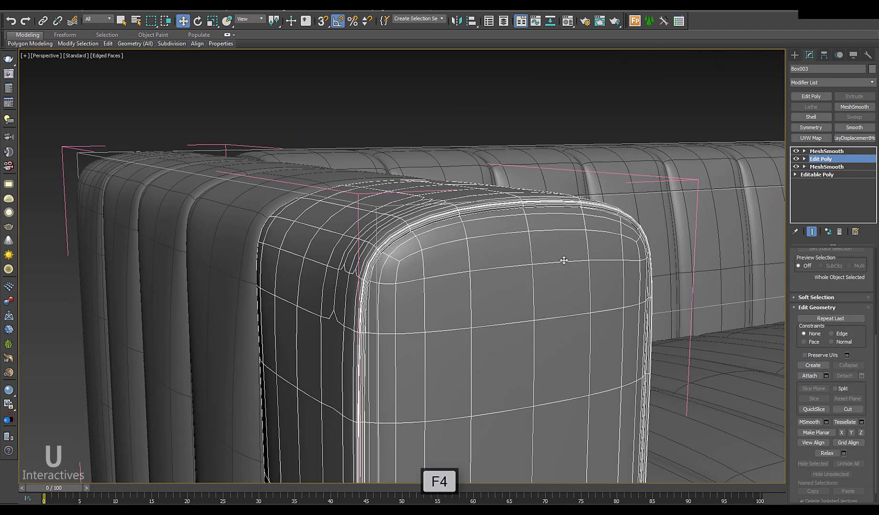
click(795, 151)
scroll(810, 295, up, 4)
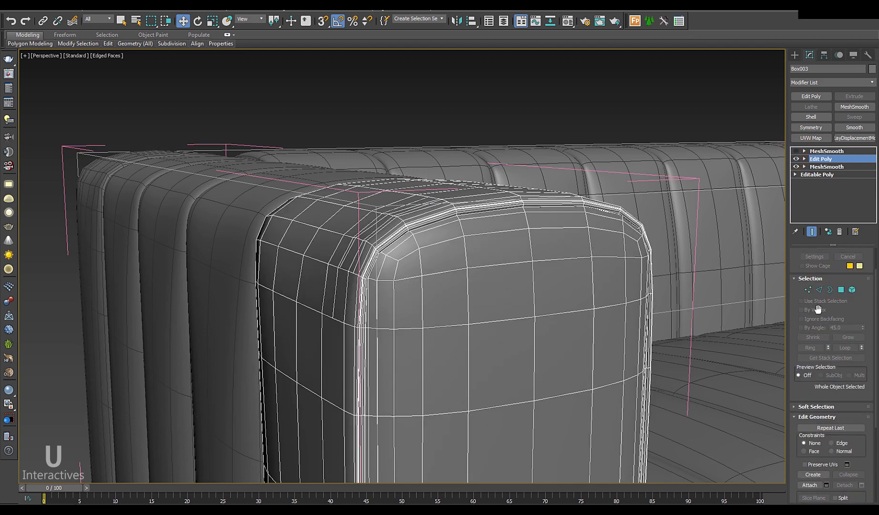
click(807, 324)
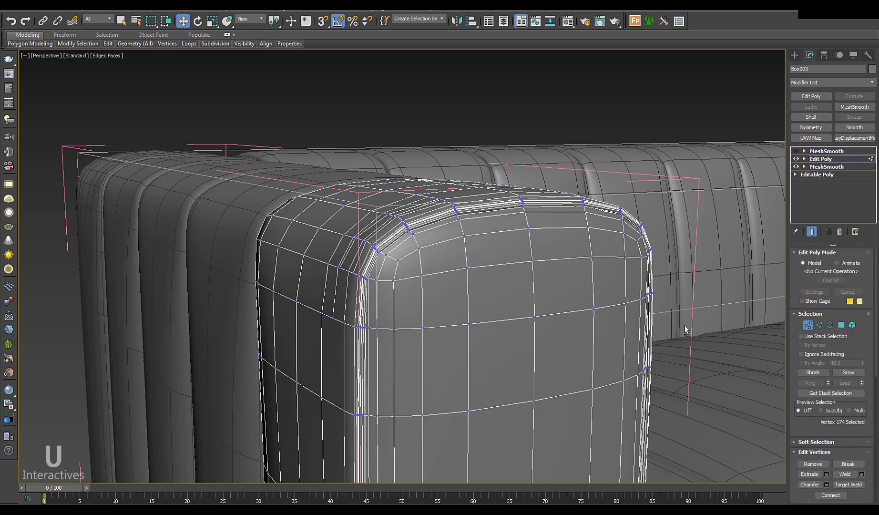
alt+middle_drag(684, 325, 705, 324)
click(802, 300)
alt+middle_drag(636, 311, 500, 265)
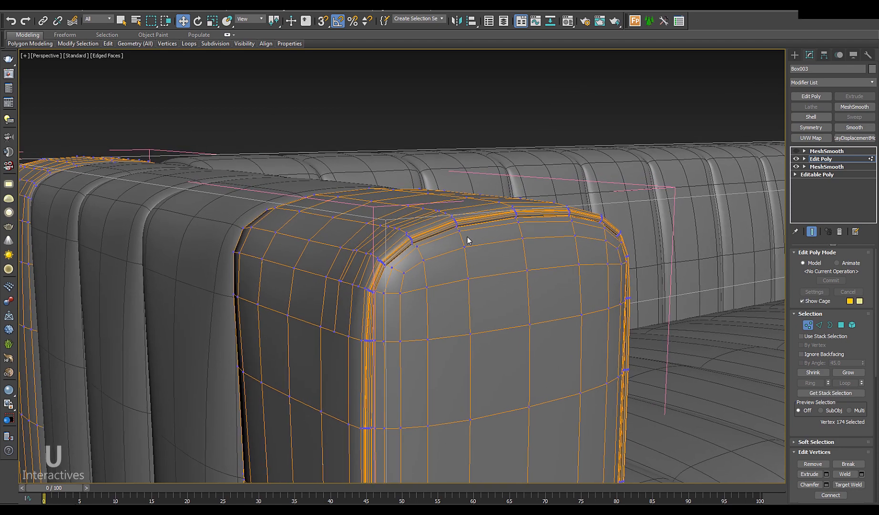
scroll(472, 230, up, 6)
Step: Start cutting new edges into the arm cushion's front face in wireframe view
right_click(503, 236)
click(486, 155)
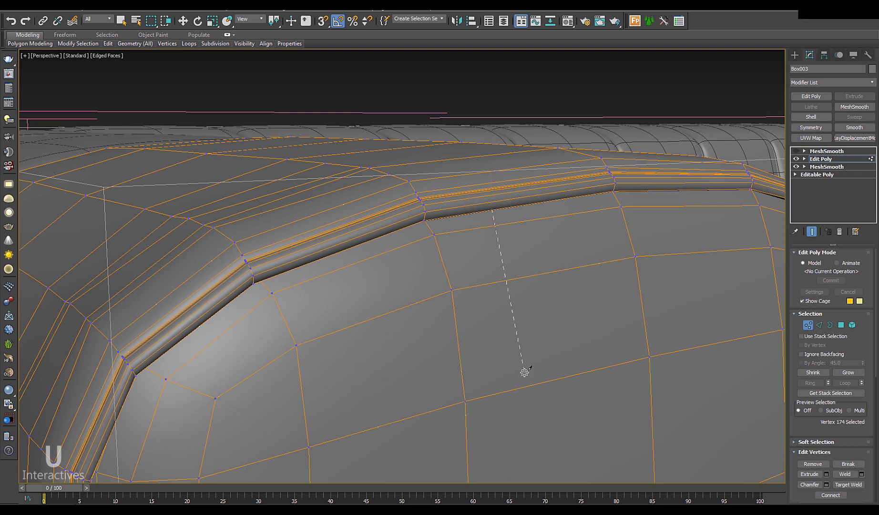
right_click(522, 387)
right_click(575, 348)
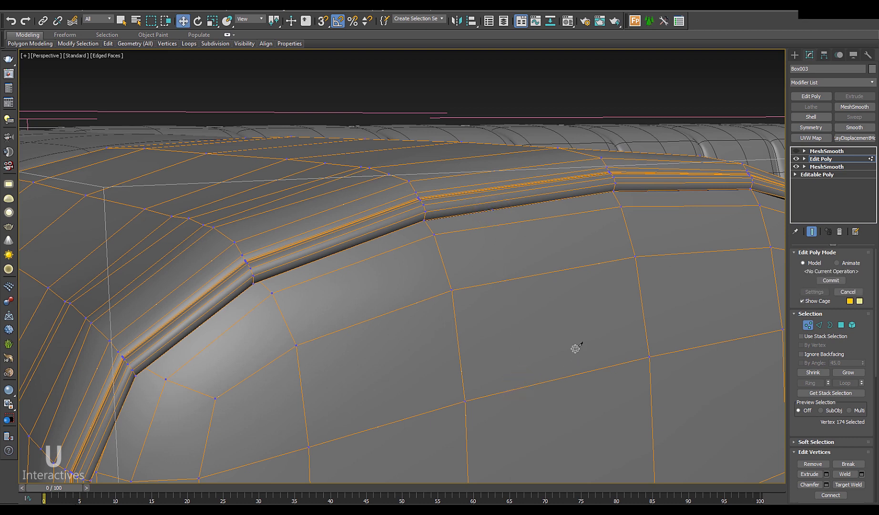
key(alt+c)
alt+middle_drag(520, 258, 483, 267)
key(F3)
key(F3)
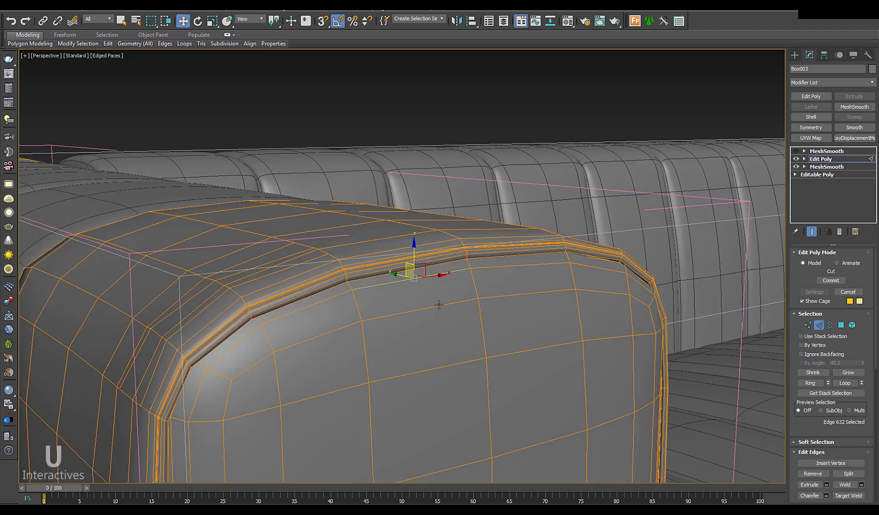
ctrl+click(439, 304)
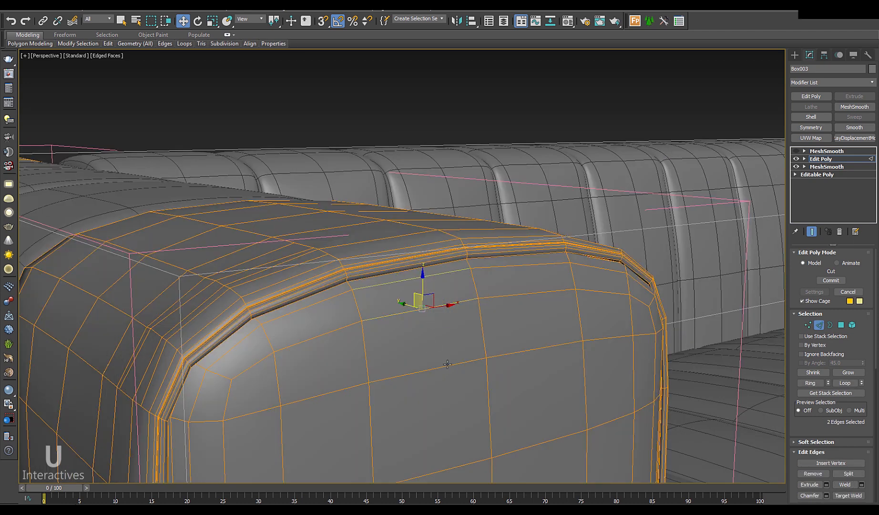
Step: Connect the selected vertical edges below the arm's seam with 2 segments
ctrl+click(447, 365)
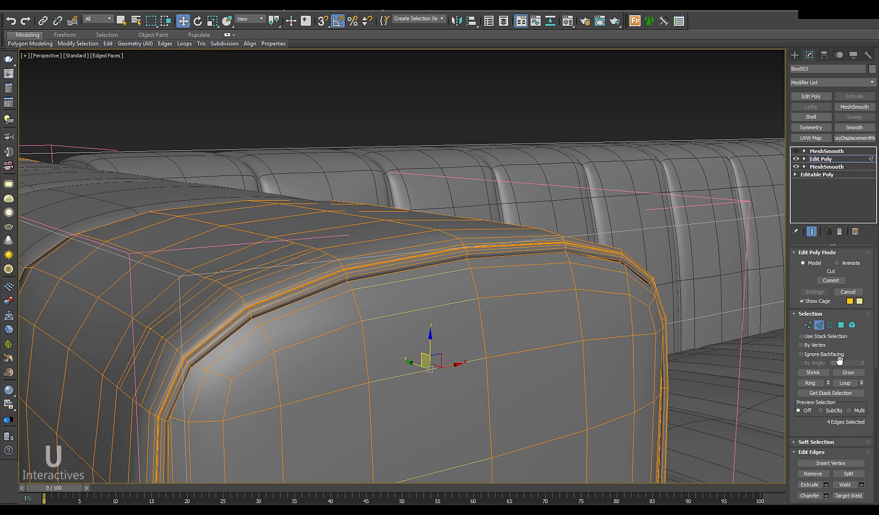
scroll(849, 353, down, 3)
click(861, 466)
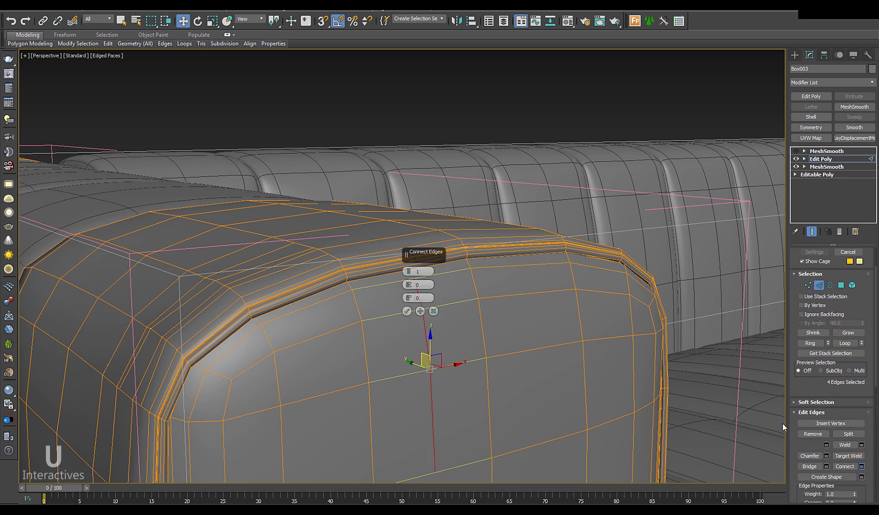
click(406, 310)
Step: Connect three more edges below the seam with 3 segments
click(525, 270)
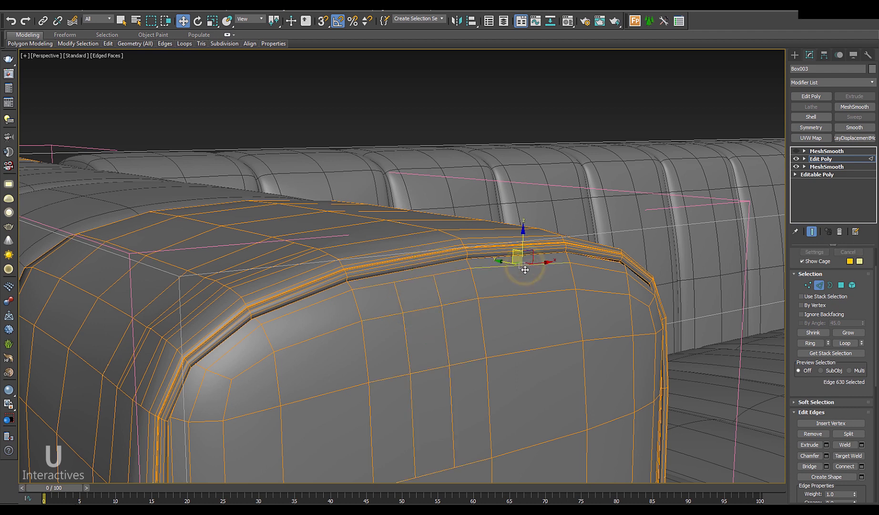
ctrl+click(526, 294)
ctrl+click(544, 349)
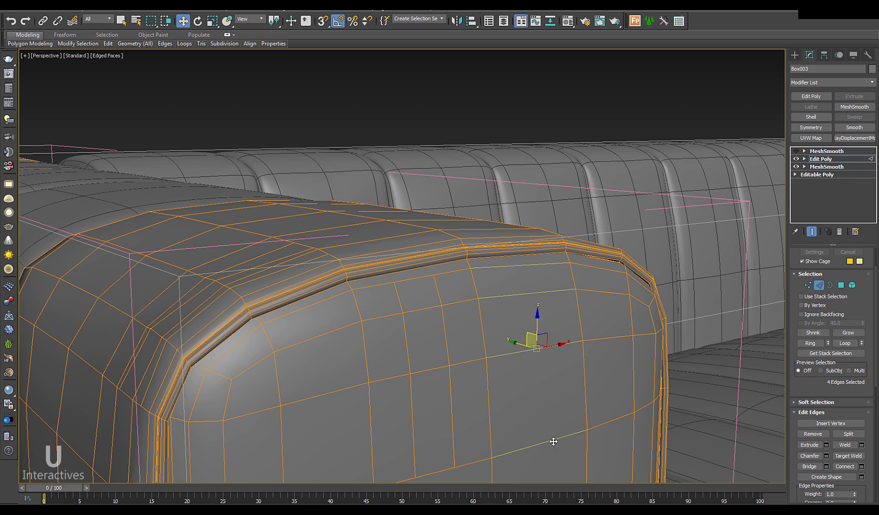
click(861, 465)
click(409, 271)
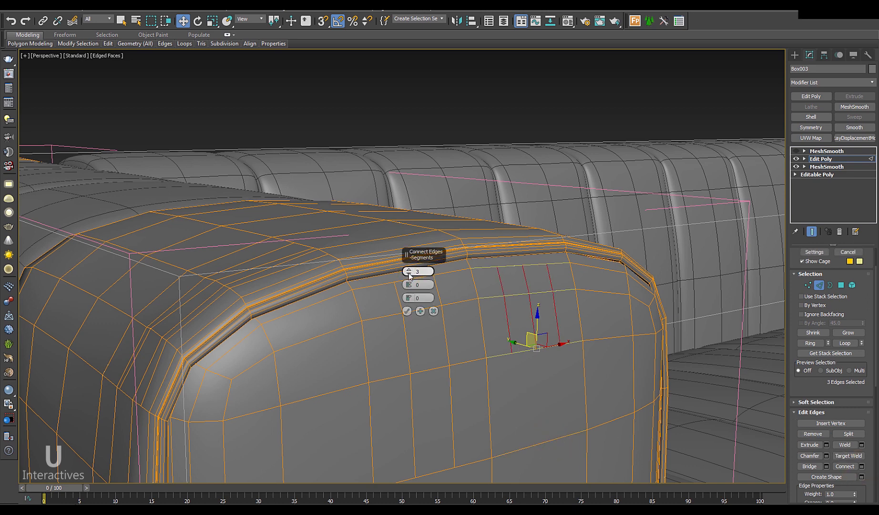
click(408, 310)
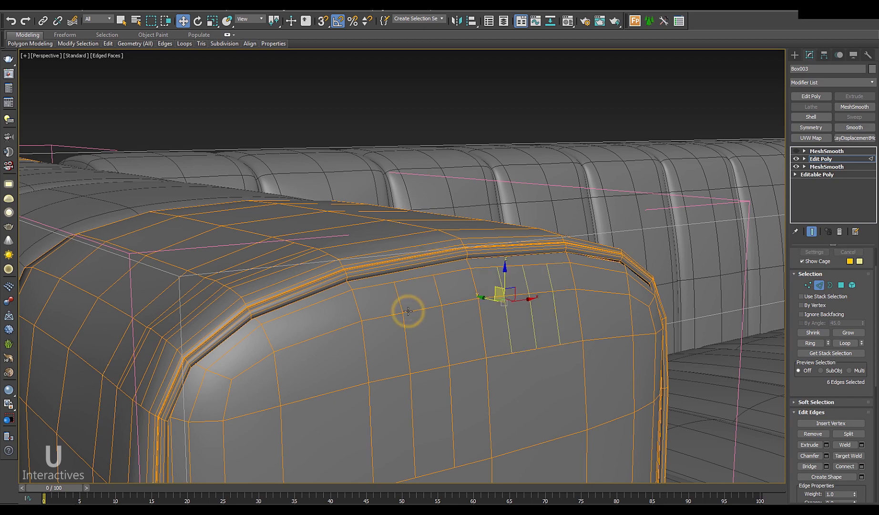
middle_drag(477, 347, 532, 327)
right_click(533, 311)
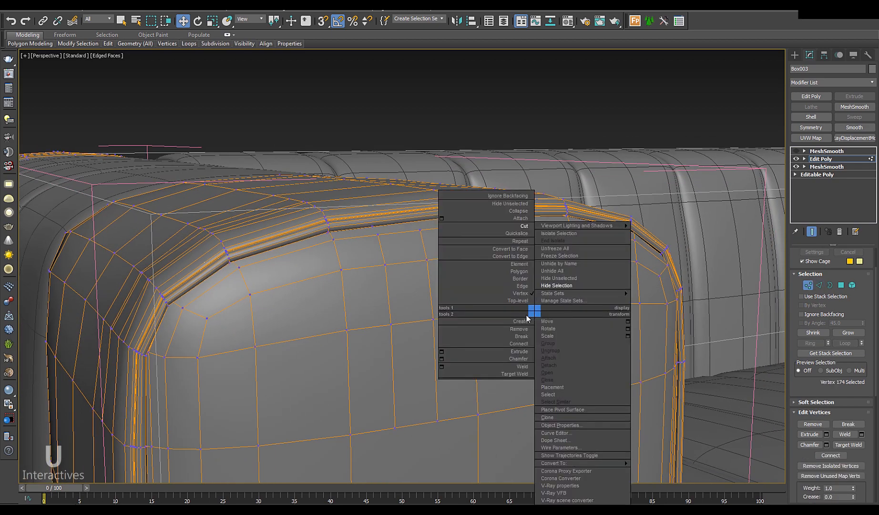
Step: Cut several short edge lines down the arm cushion's front face to its lower edge
click(519, 232)
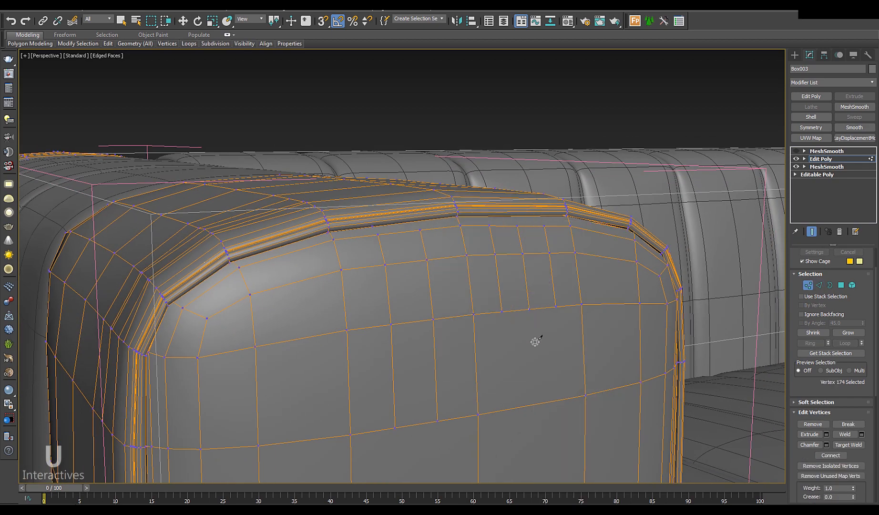
click(537, 403)
alt+middle_drag(606, 402, 319, 255)
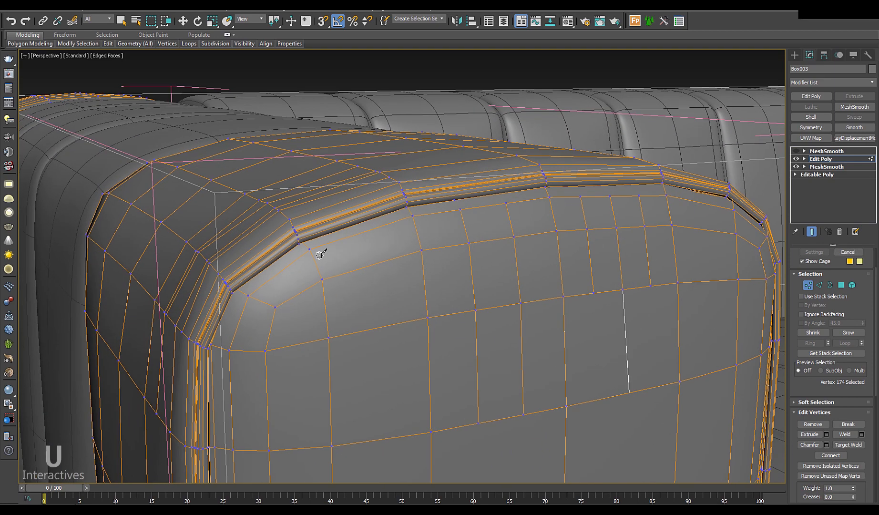
click(392, 261)
click(409, 432)
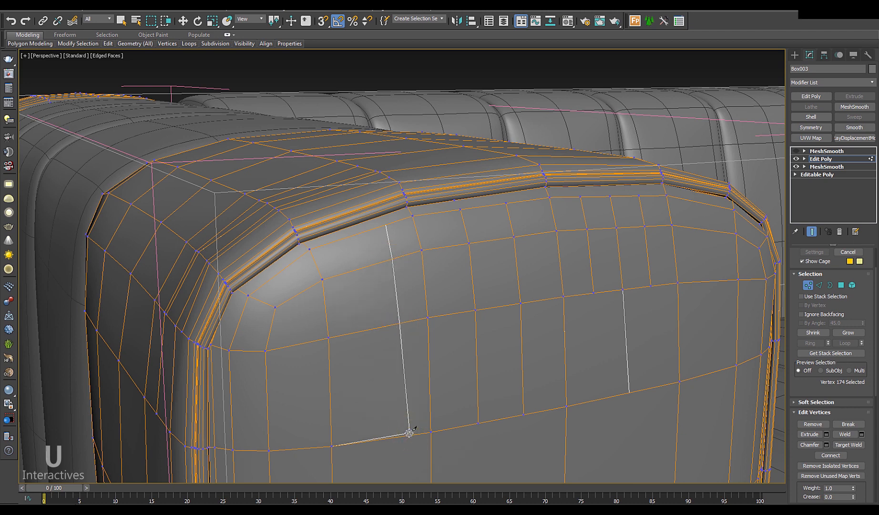
click(363, 267)
click(371, 327)
right_click(370, 327)
mouse_move(443, 329)
middle_down()
mouse_move(402, 325)
mouse_move(440, 313)
middle_up()
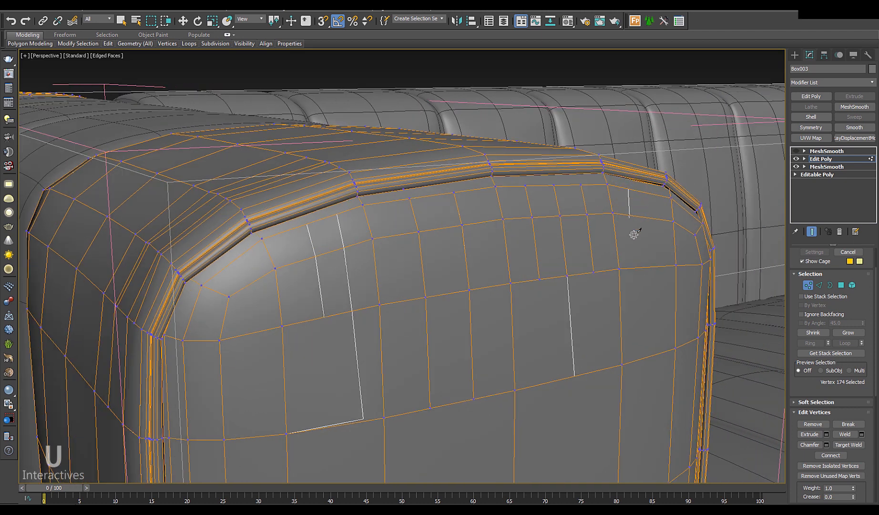
click(636, 265)
right_click(635, 265)
click(651, 193)
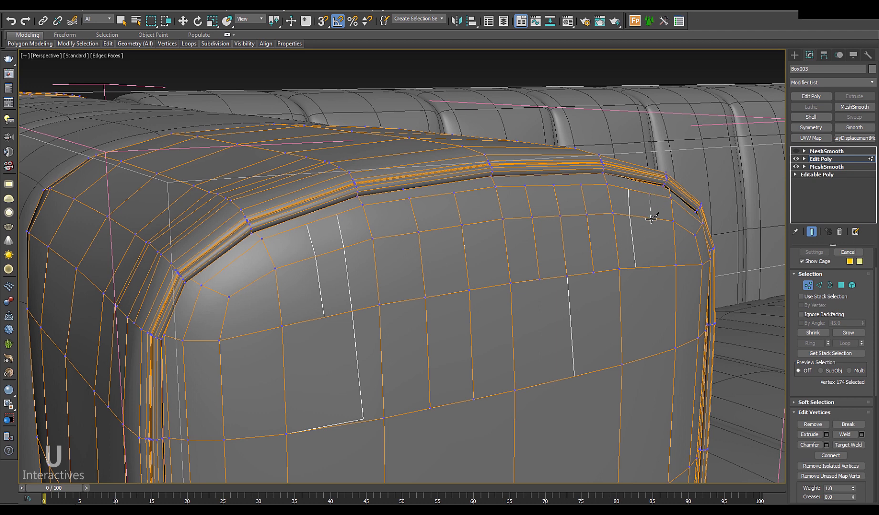
click(653, 266)
click(660, 350)
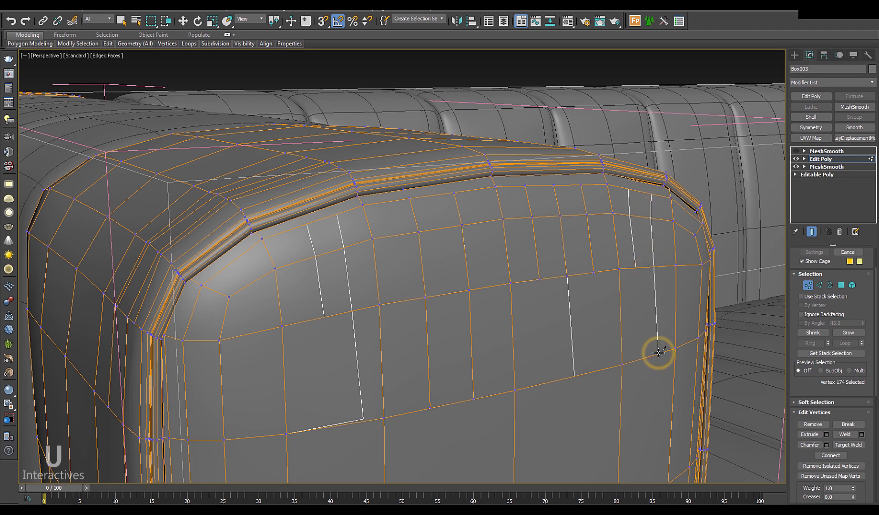
Step: Nudge two edge pairs on the arm face slightly down-left
key(w)
alt+middle_drag(684, 355, 409, 242)
key(2)
click(388, 209)
ctrl+click(393, 233)
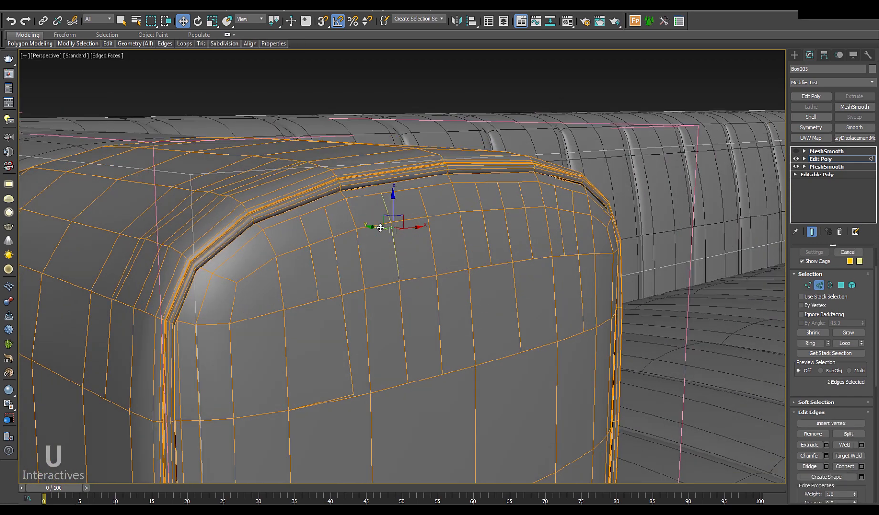
mouse_move(382, 227)
alt+middle_down()
mouse_move(379, 242)
mouse_move(406, 243)
mouse_move(378, 205)
mouse_move(402, 202)
mouse_move(390, 233)
alt+middle_up()
key(ctrl+z)
drag(395, 231, 393, 233)
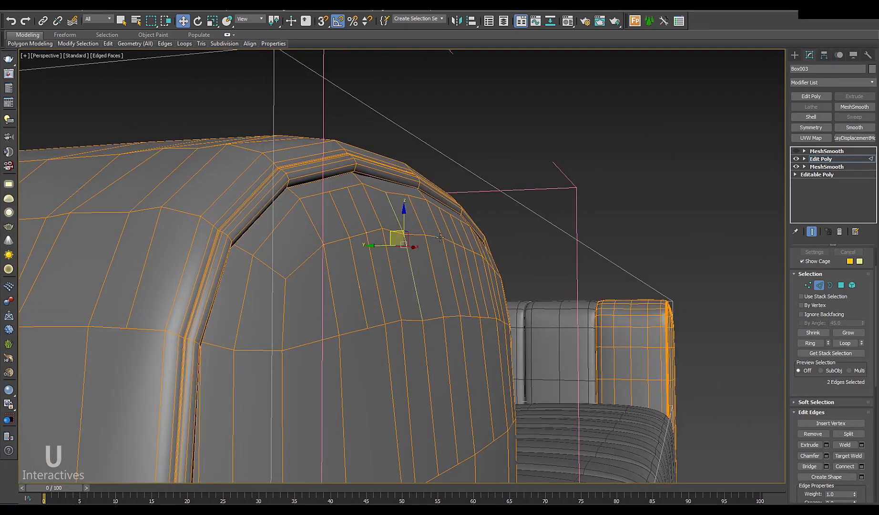
click(440, 231)
ctrl+click(444, 246)
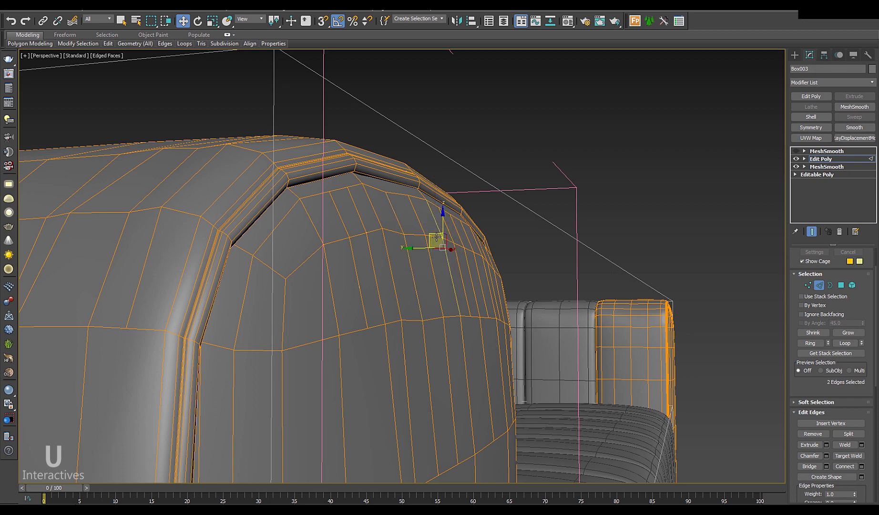
drag(436, 233, 432, 237)
Step: Select individual edges near the seam, then return Edit Poly to object level
alt+middle_drag(483, 246, 465, 233)
click(464, 233)
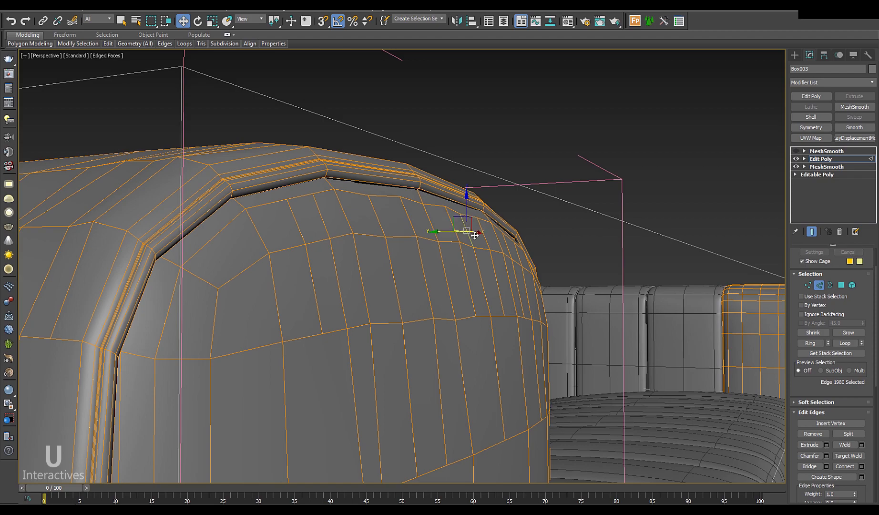
click(507, 244)
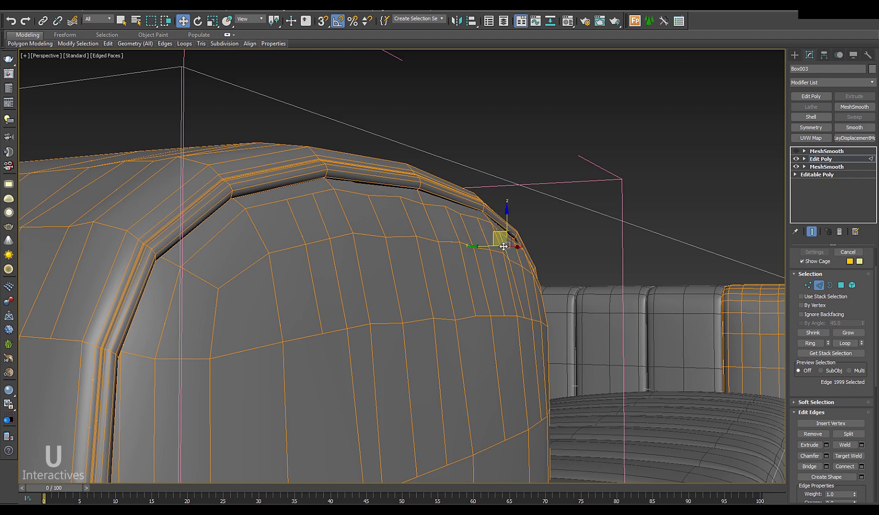
click(428, 226)
alt+middle_drag(459, 255, 443, 209)
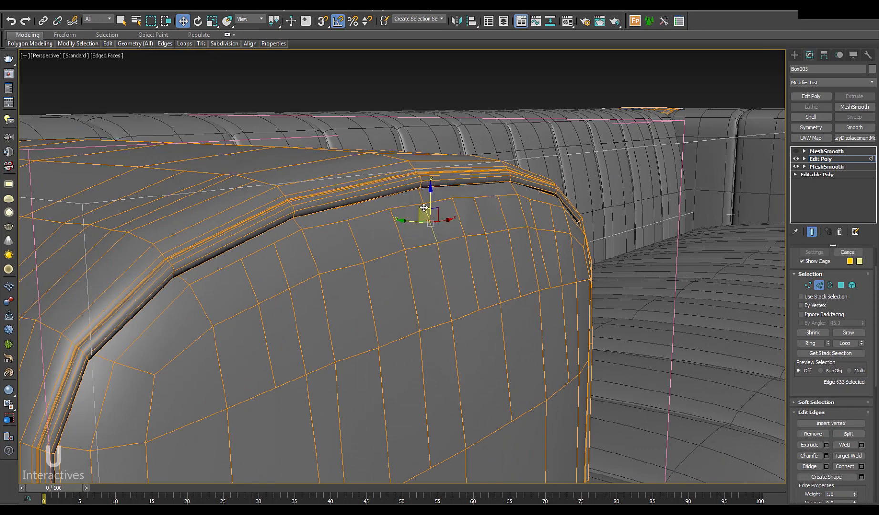
click(821, 158)
alt+middle_drag(530, 243, 770, 162)
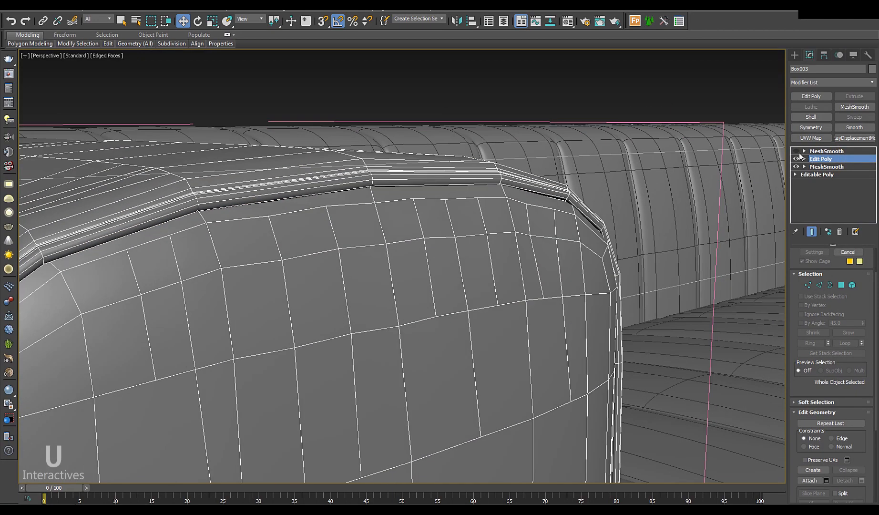
Step: Preview the top MeshSmooth result on the arm without wire edges, then show them again
click(824, 150)
key(F4)
mouse_move(500, 279)
alt+middle_down()
mouse_move(490, 294)
mouse_move(372, 282)
alt+middle_up()
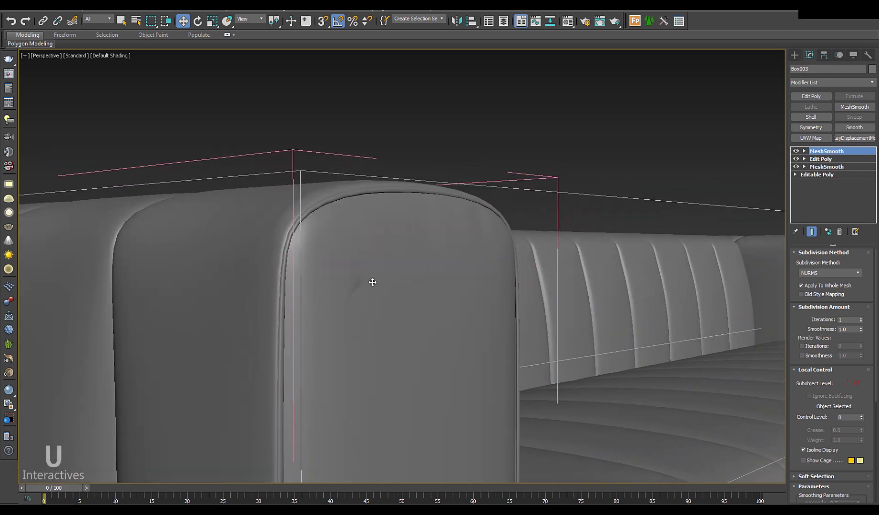
scroll(372, 281, up, 5)
key(F4)
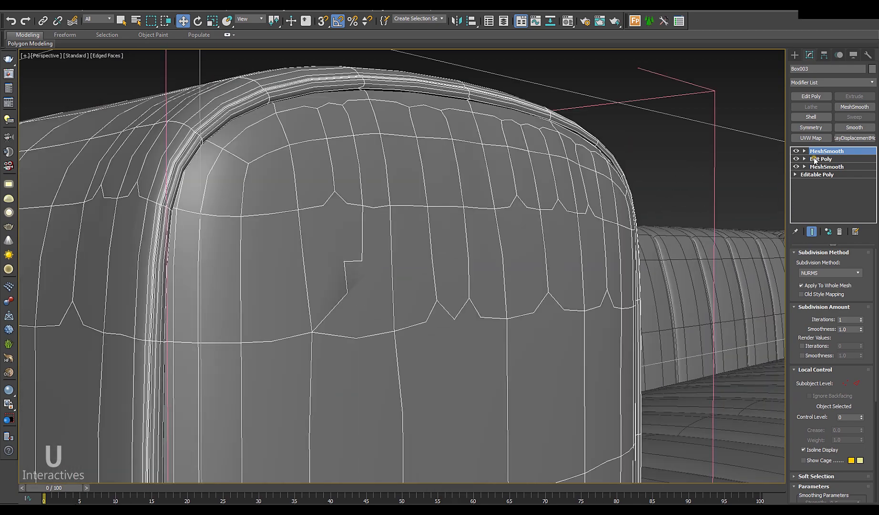
Step: Hide the top MeshSmooth and select a vertex on the arm's horizontal seam line
click(815, 159)
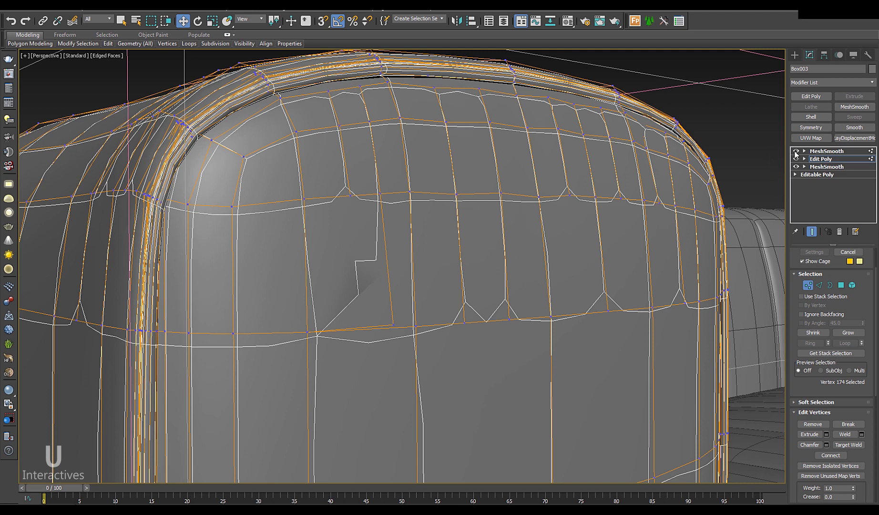
click(795, 151)
mouse_move(414, 338)
alt+middle_down()
mouse_move(405, 345)
mouse_move(400, 334)
alt+middle_up()
click(401, 326)
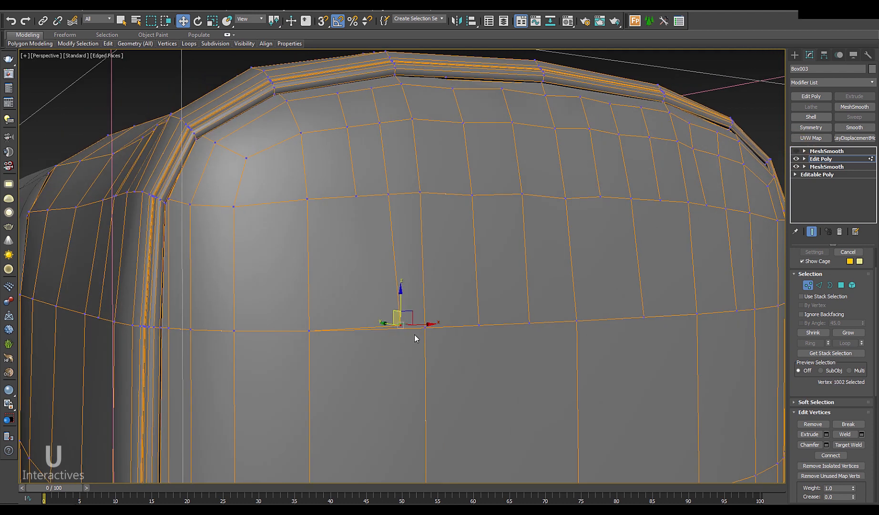
click(415, 334)
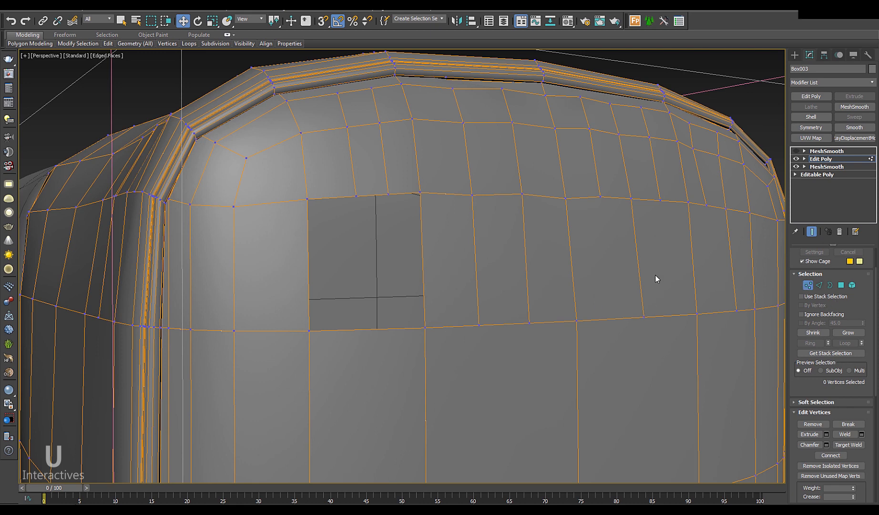
key(ctrl+z)
scroll(390, 339, up, 5)
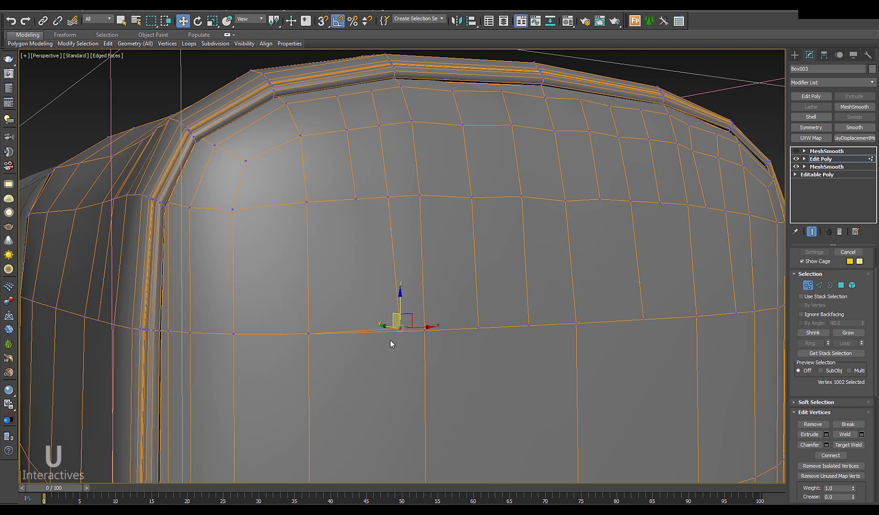
right_click(418, 309)
click(405, 223)
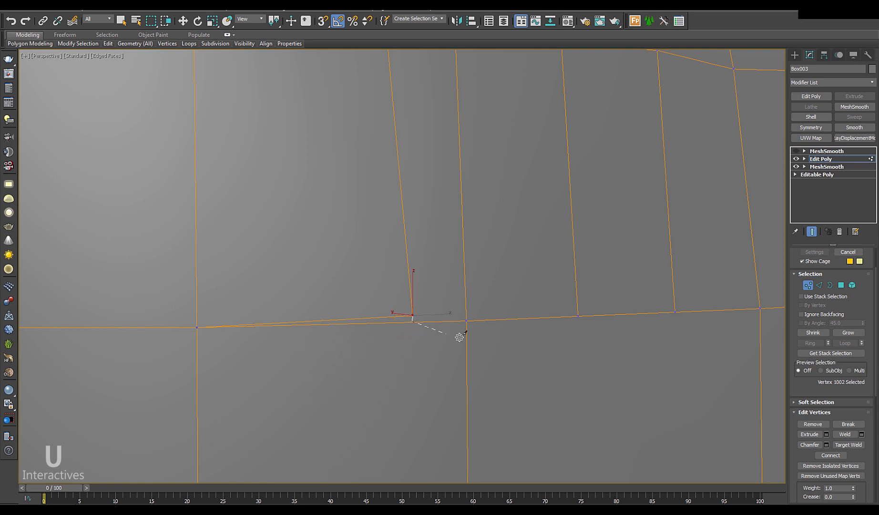
right_click(420, 328)
Step: Remove the stray edge beside the seam vertex from the arm's front face
key(1)
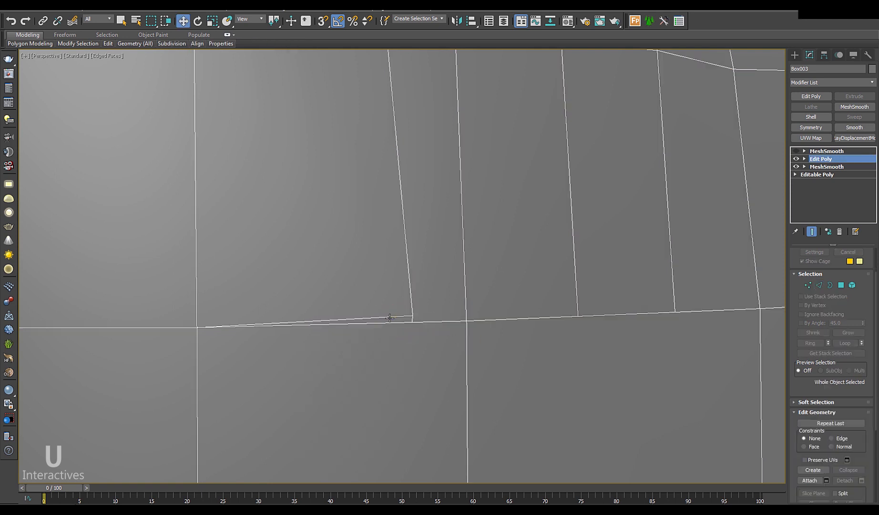
key(2)
click(390, 317)
key(ctrl+BackSpace)
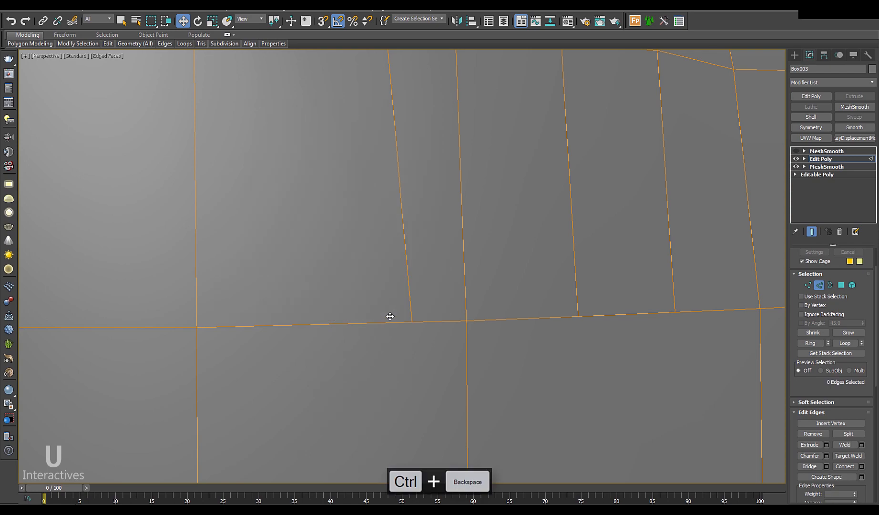
middle_drag(433, 342, 382, 356)
scroll(399, 320, down, 5)
scroll(371, 338, up, 10)
right_click(395, 304)
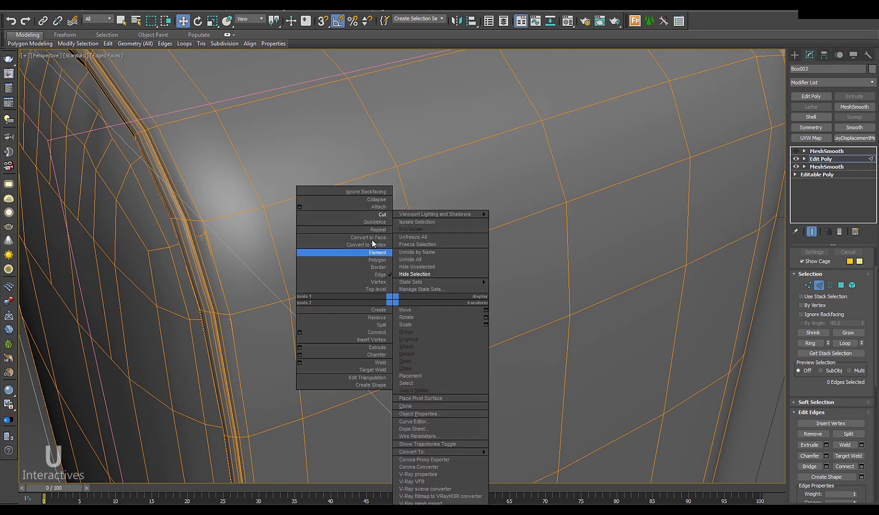
Step: Cut the first vertical lines from the arm's top edge to its lower edge, undoing a misplaced cut
click(376, 222)
click(247, 103)
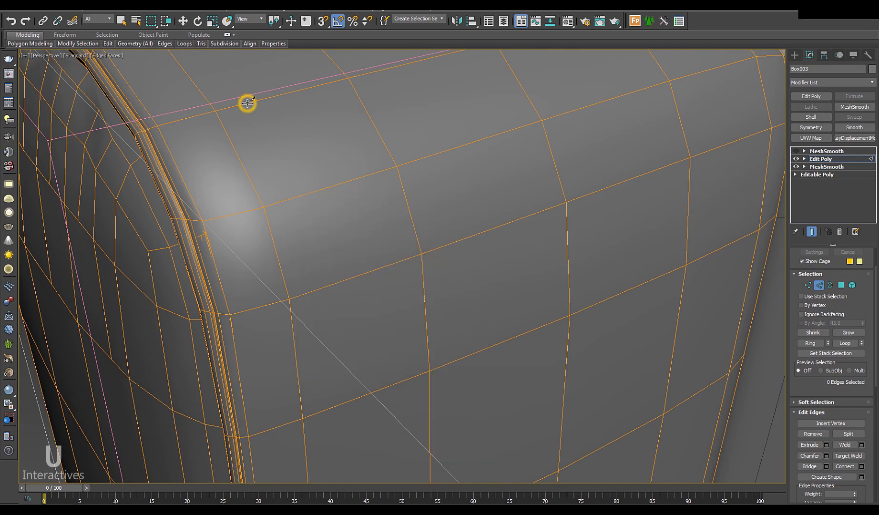
click(333, 405)
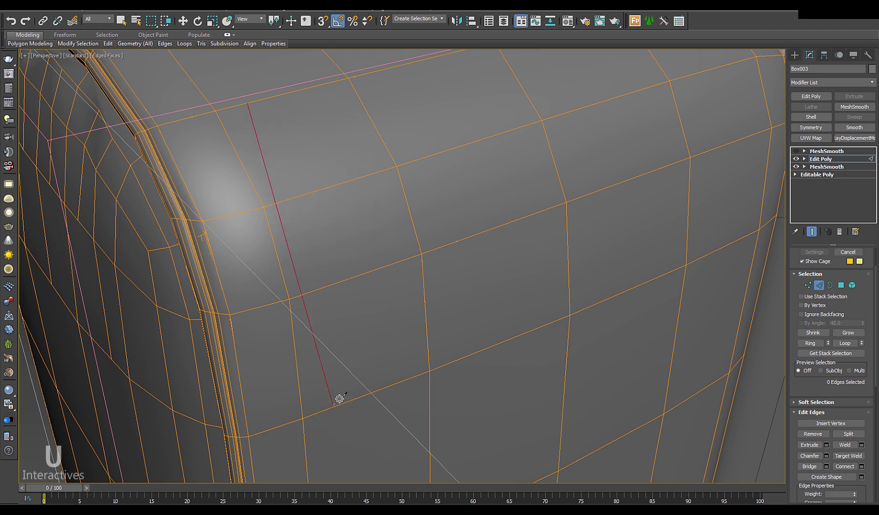
click(306, 88)
click(359, 175)
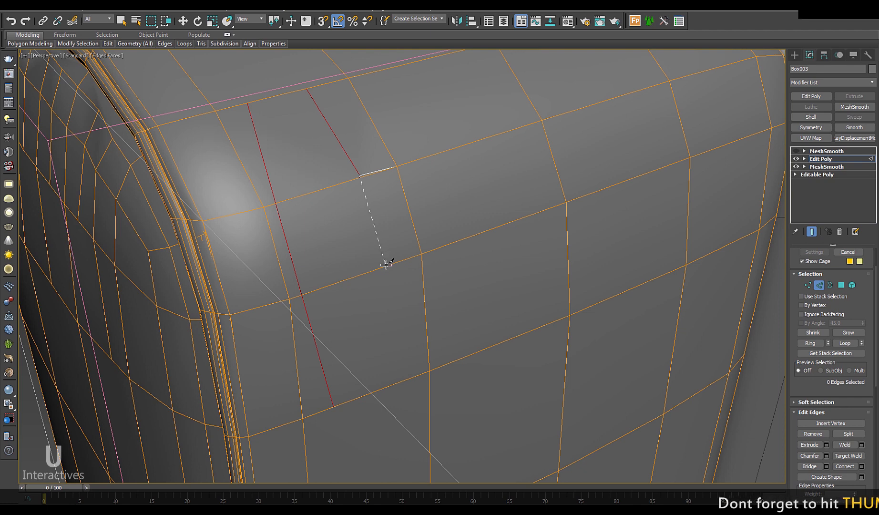
key(ctrl+z)
key(ctrl+z)
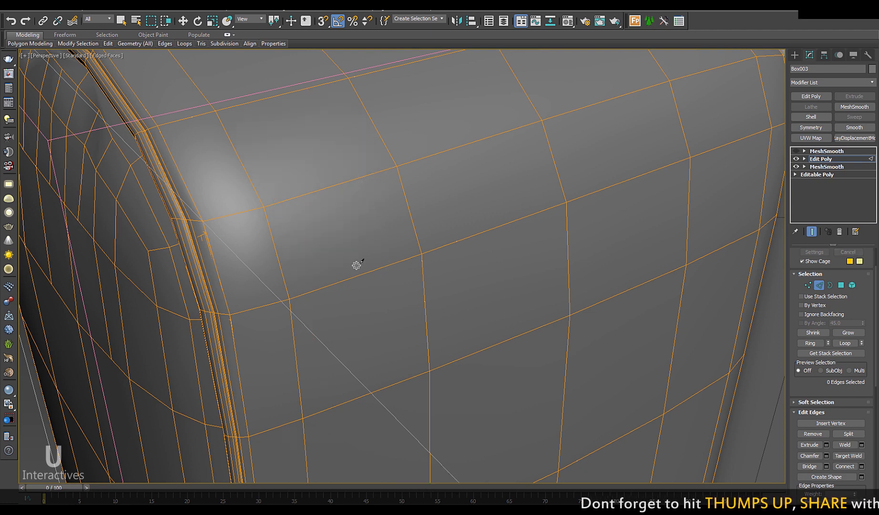
click(291, 197)
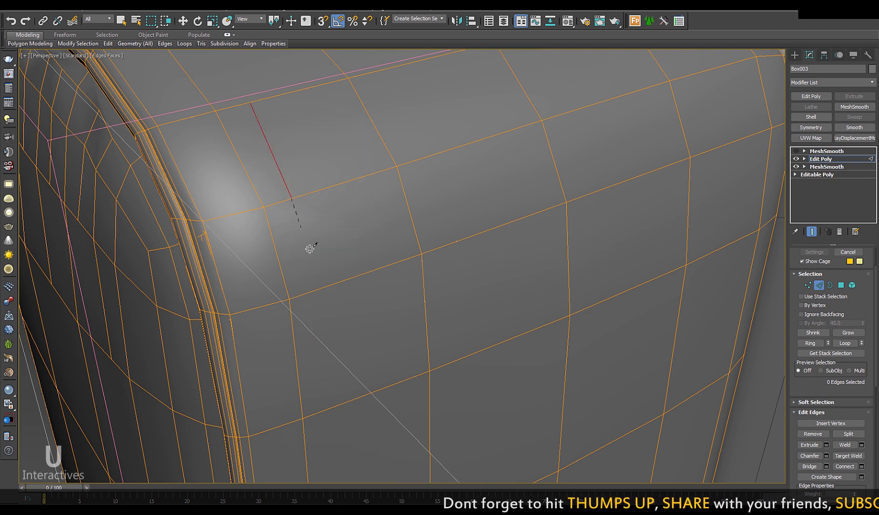
click(319, 288)
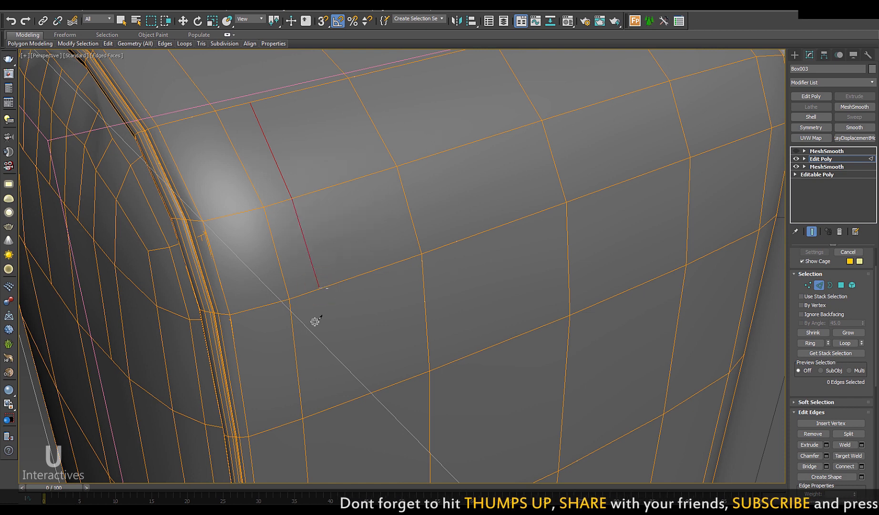
click(329, 407)
right_click(329, 408)
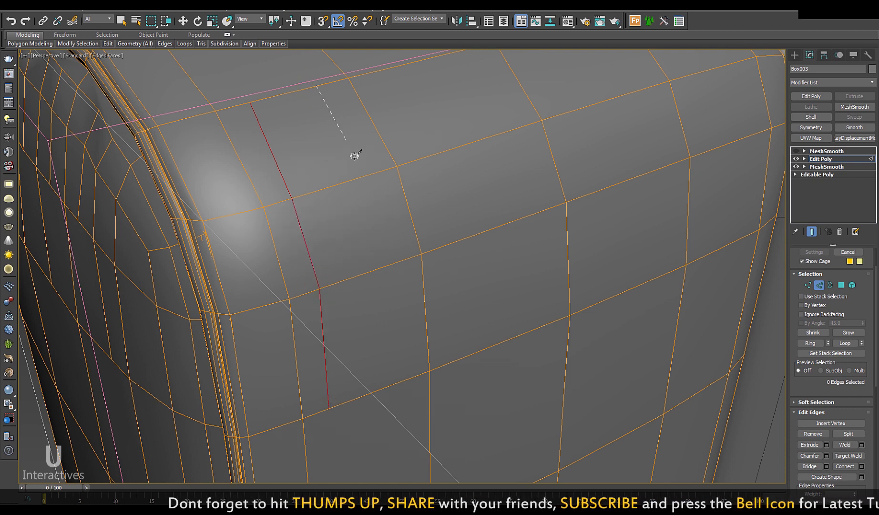
Step: Cut three more parallel lines down the arm's rounded top edge to the lower edge
click(361, 176)
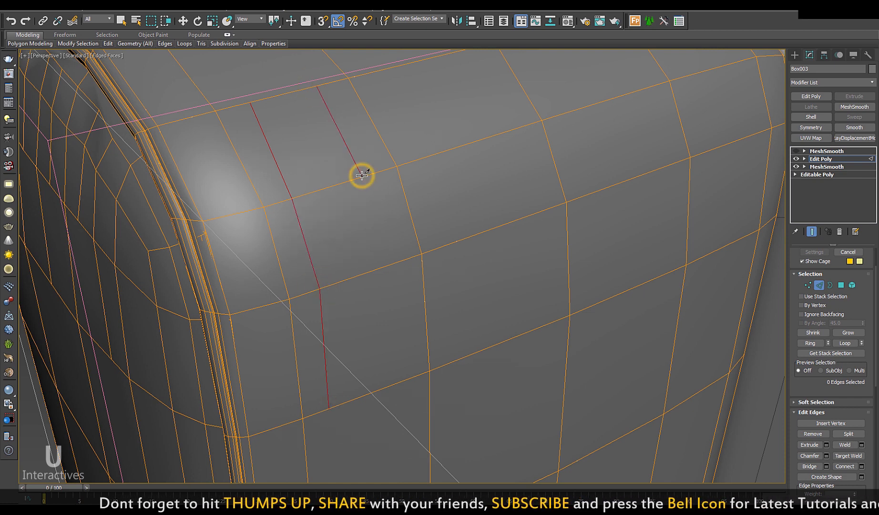
click(387, 264)
click(400, 383)
right_click(400, 383)
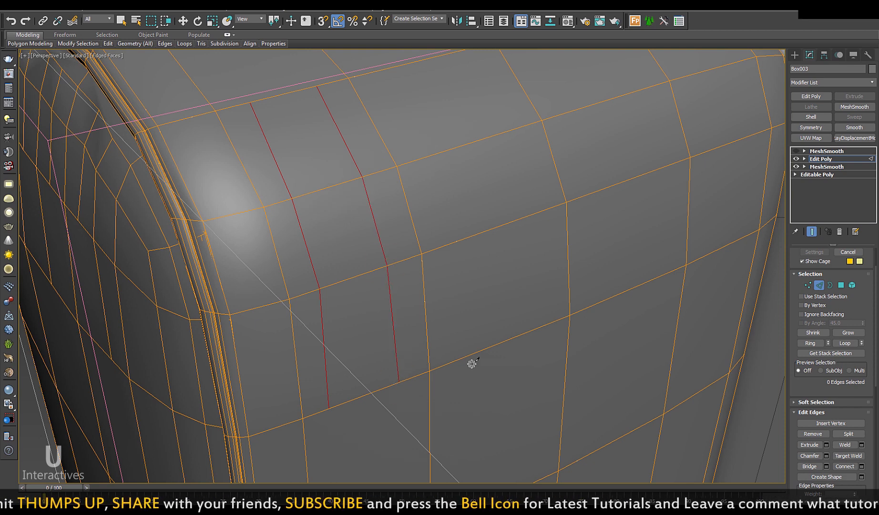
alt+middle_drag(470, 361, 389, 293)
click(311, 142)
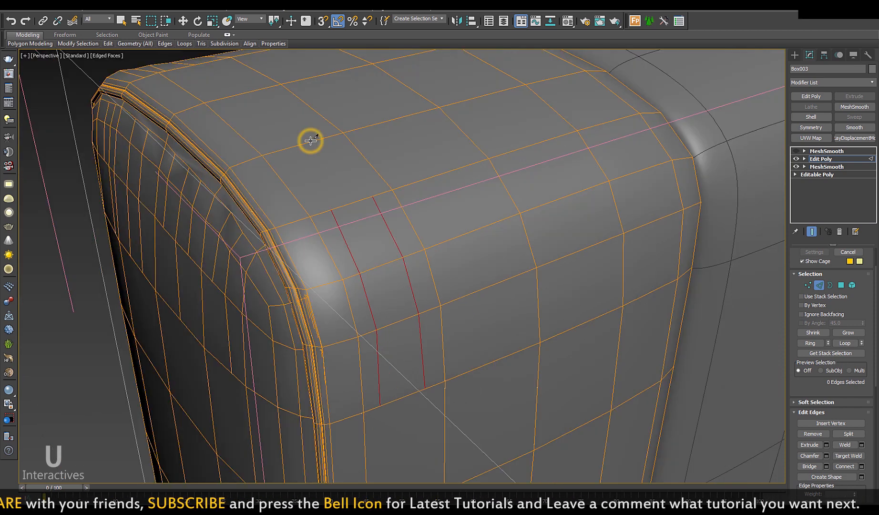
click(354, 200)
click(382, 263)
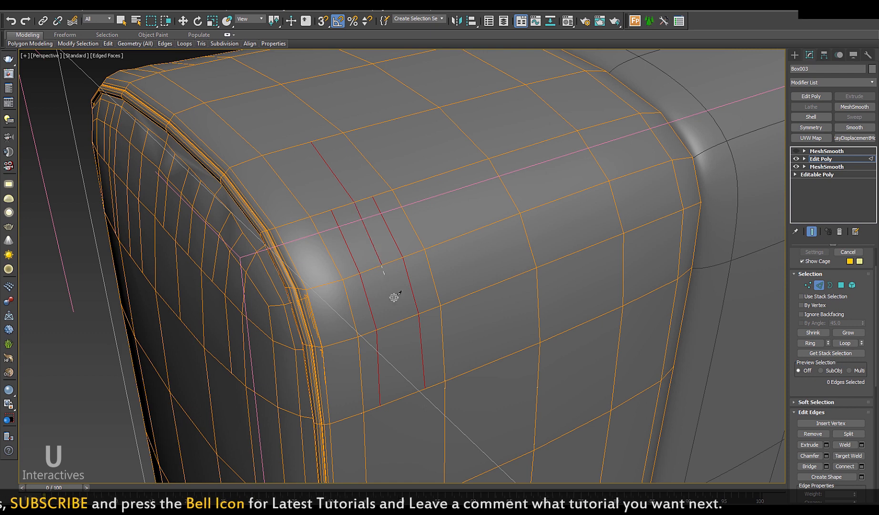
click(400, 320)
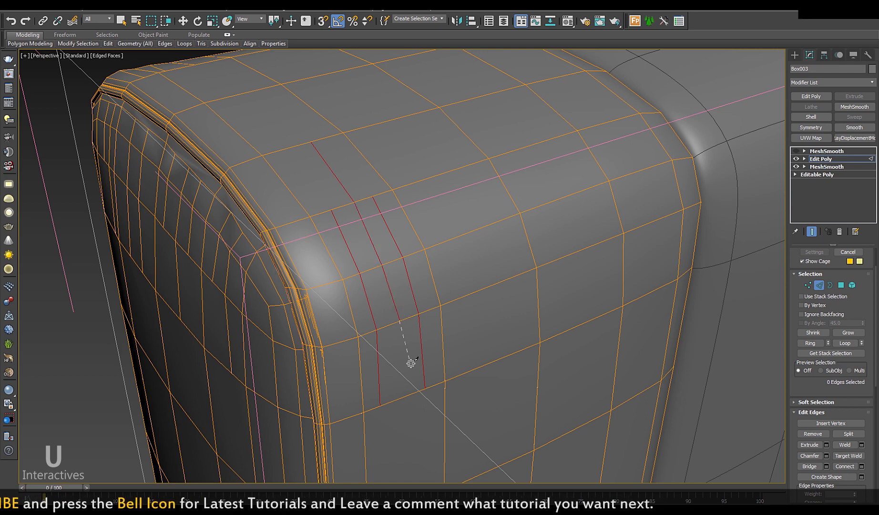
click(405, 395)
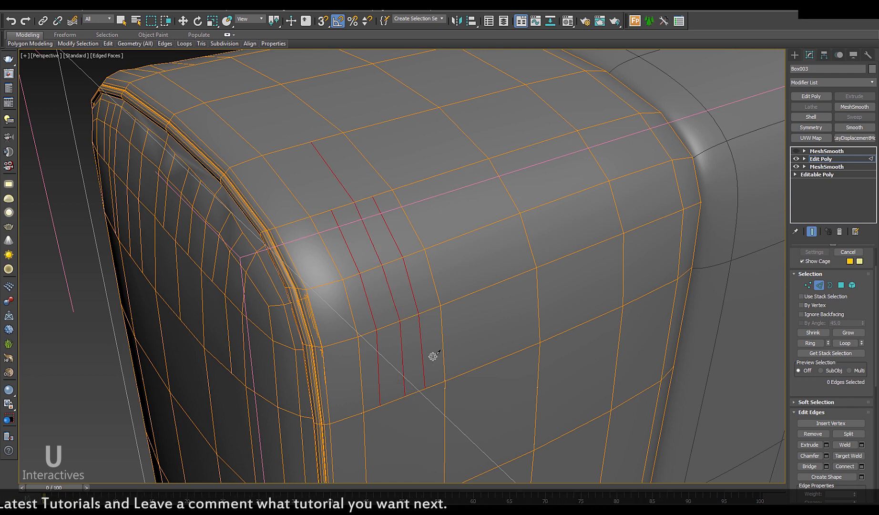
alt+middle_drag(432, 357, 437, 326)
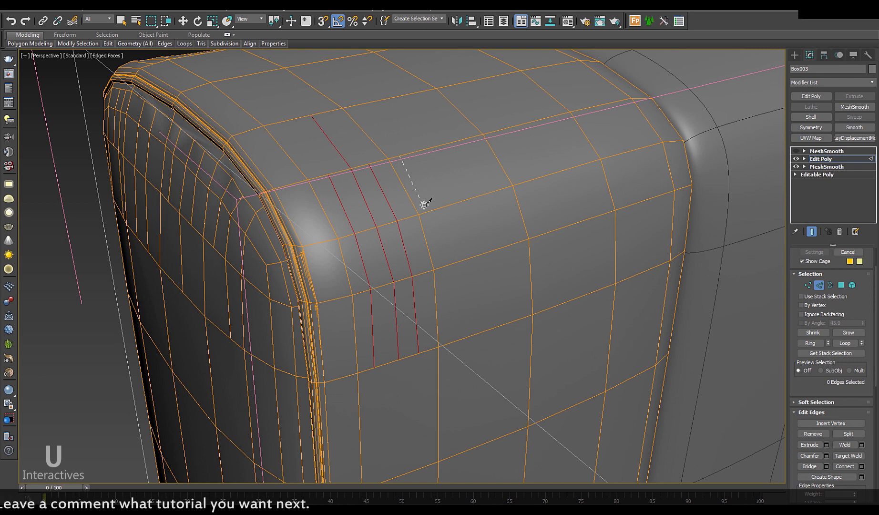
click(441, 266)
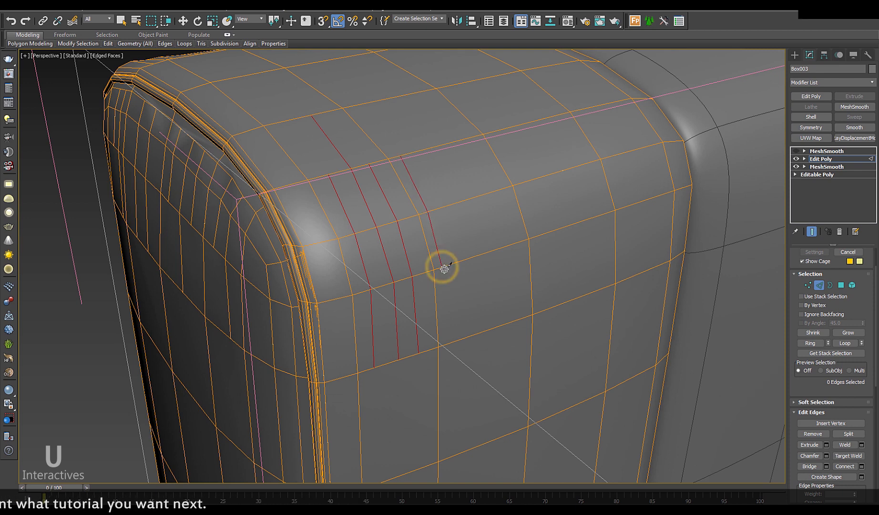
click(455, 341)
alt+middle_drag(465, 312, 385, 281)
Step: Slide a pair of the new cut edges together along the arm to pinch a crease
key(w)
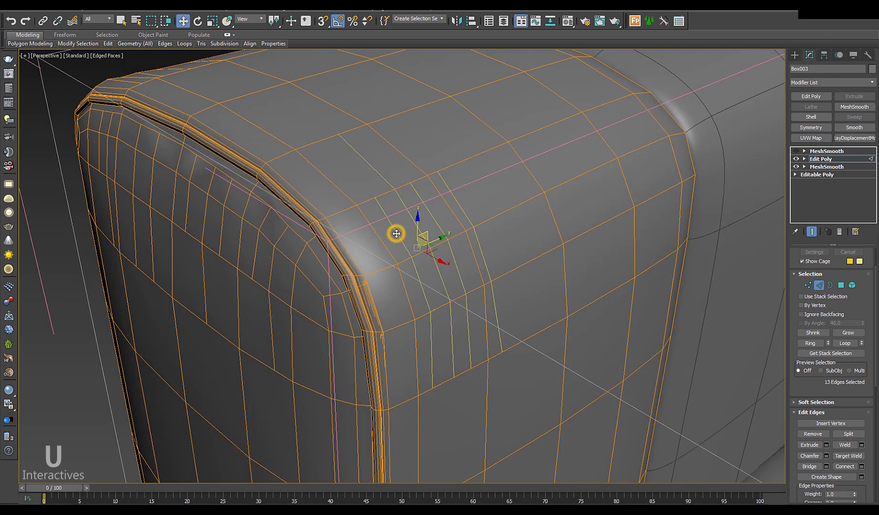
ctrl+click(421, 260)
alt+middle_drag(409, 253, 438, 270)
drag(406, 258, 471, 260)
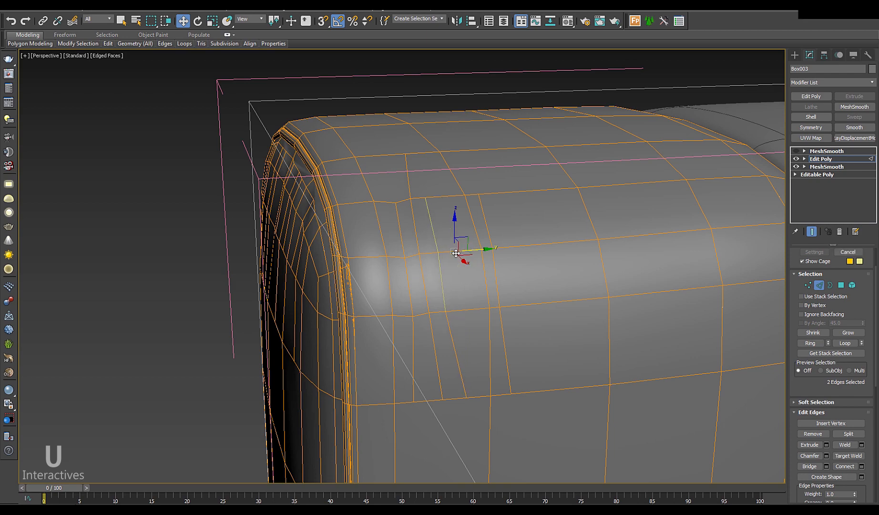
mouse_move(471, 260)
alt+middle_down()
mouse_move(482, 282)
mouse_move(480, 255)
alt+middle_up()
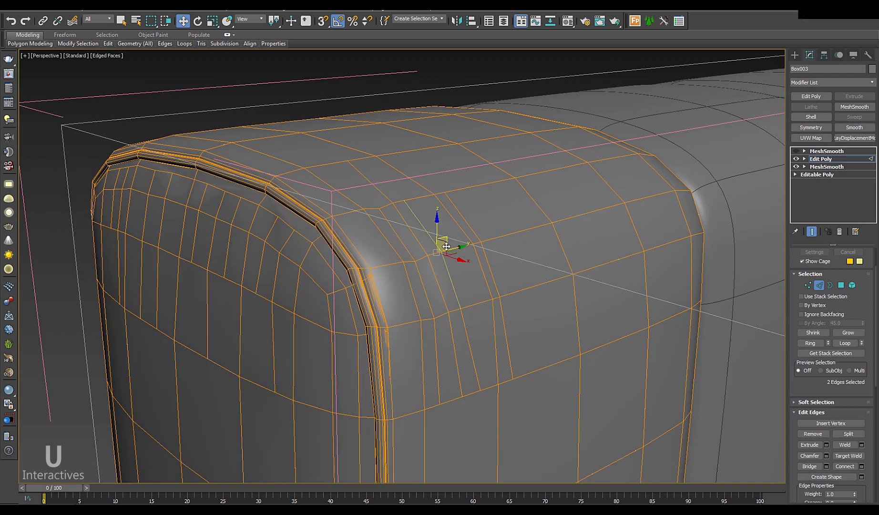
alt+middle_drag(446, 252, 455, 240)
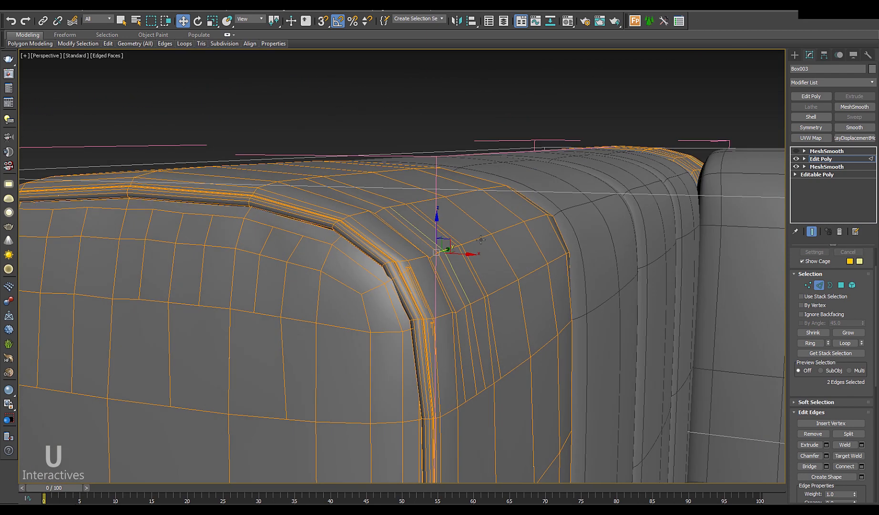
drag(450, 240, 466, 262)
Step: Select a neighbouring pair of cut edges, then show the arm with the top MeshSmooth
click(472, 253)
click(472, 262)
alt+middle_drag(466, 262, 464, 277)
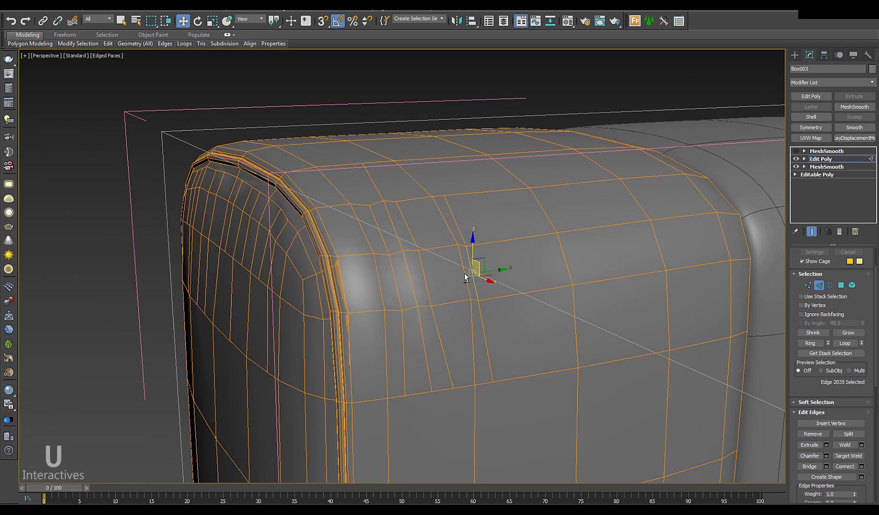
click(819, 285)
click(827, 151)
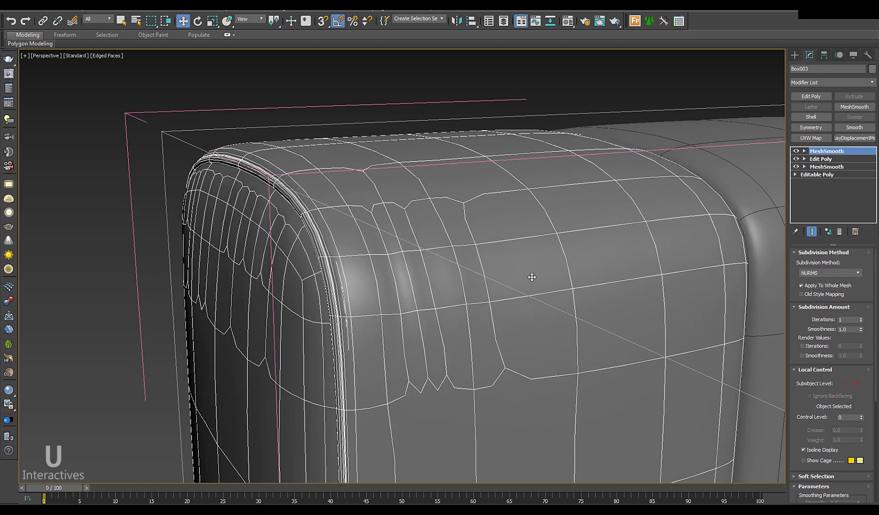
key(F4)
scroll(493, 308, down, 4)
alt+middle_drag(396, 276, 470, 287)
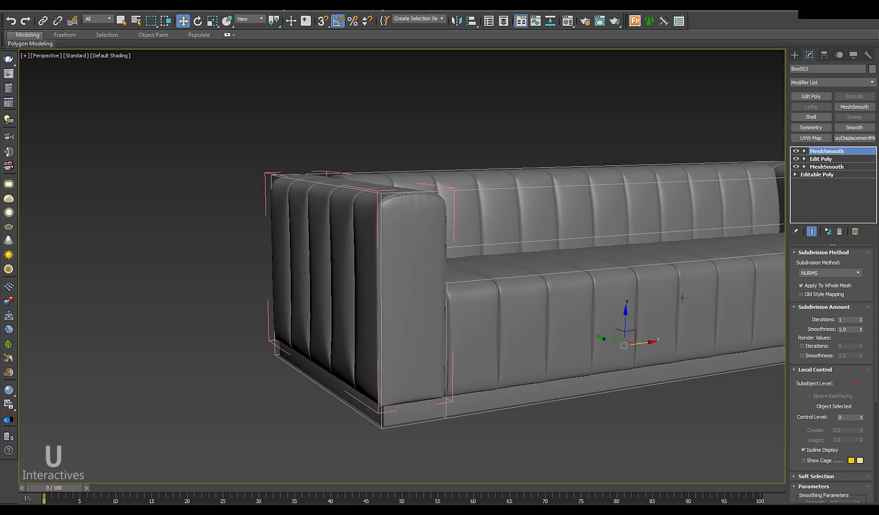
mouse_move(682, 297)
alt+middle_down()
mouse_move(693, 406)
mouse_move(659, 359)
mouse_move(619, 400)
mouse_move(567, 393)
mouse_move(633, 304)
mouse_move(764, 210)
alt+middle_up()
Step: Turn on edged faces, select Box005 and lower its MeshSmooth iterations to 1
key(F4)
click(640, 302)
click(817, 159)
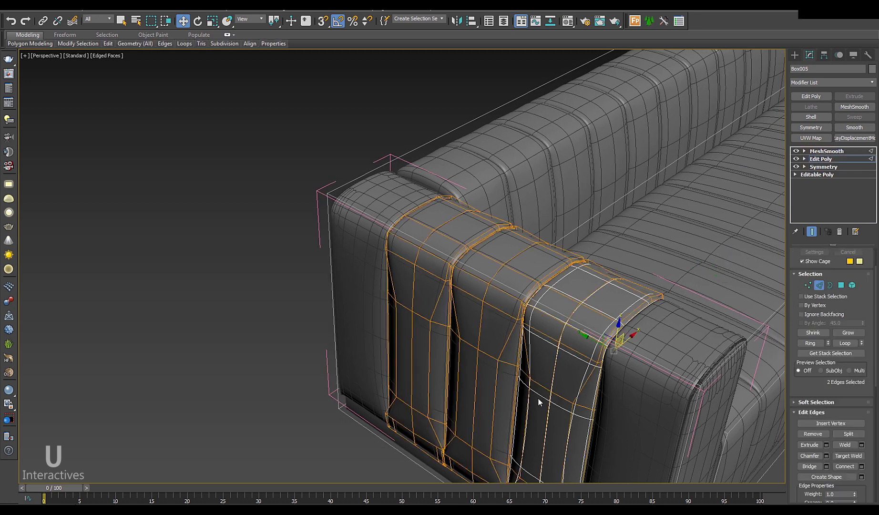
alt+middle_drag(536, 400, 559, 303)
click(823, 192)
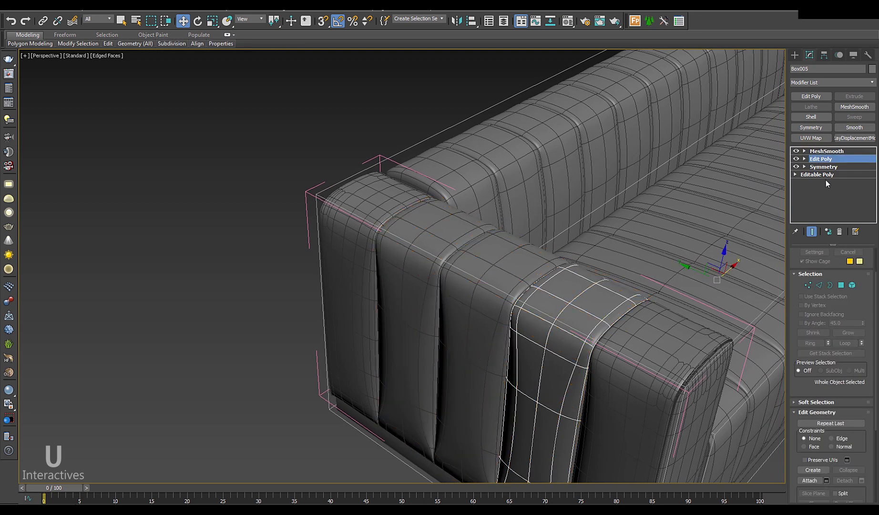
click(826, 151)
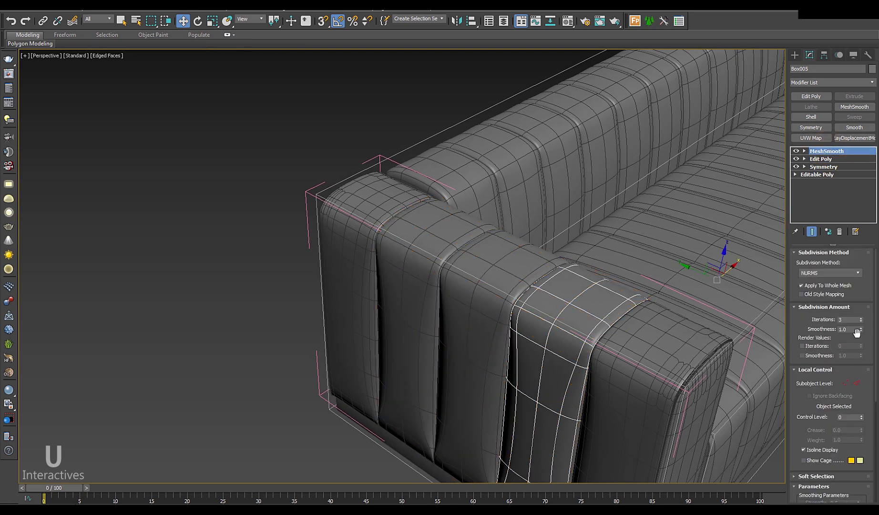
click(860, 322)
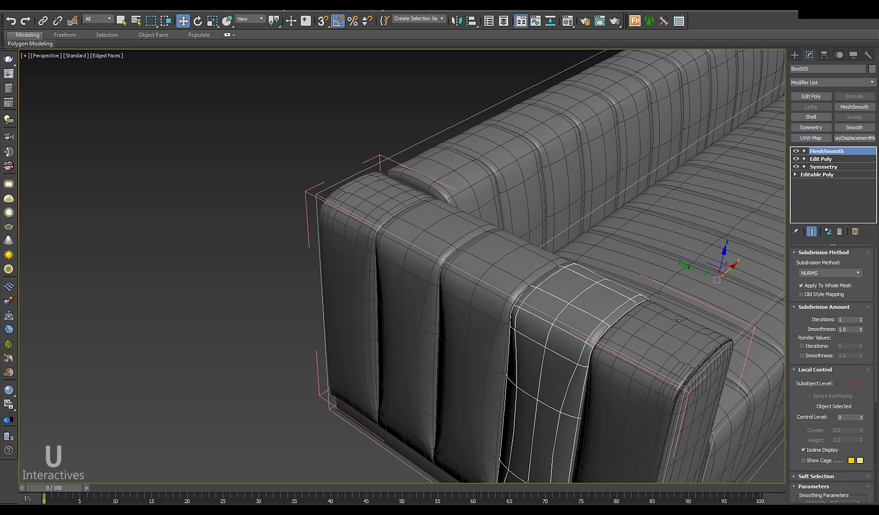
Step: Adjust arm Box003's smoothing iterations, then add an Edit Poly modifier on top of Box005
click(667, 328)
click(861, 319)
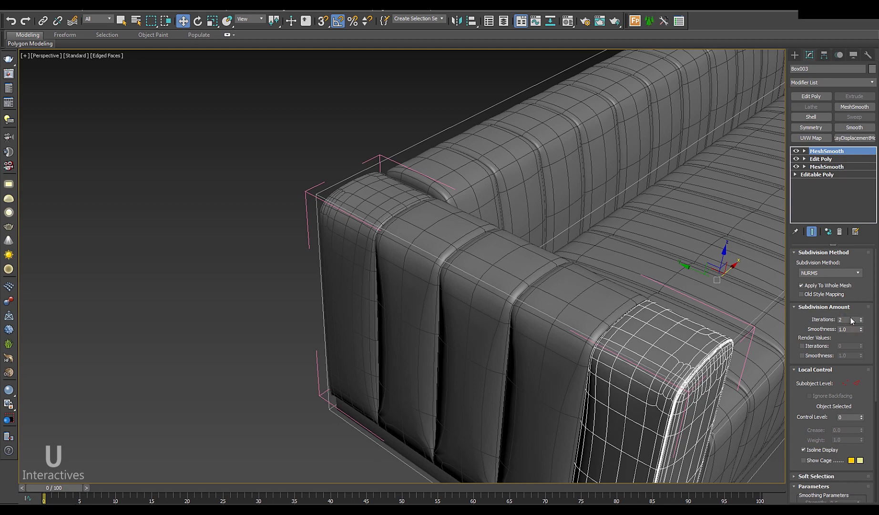
alt+middle_drag(684, 346, 682, 342)
click(585, 299)
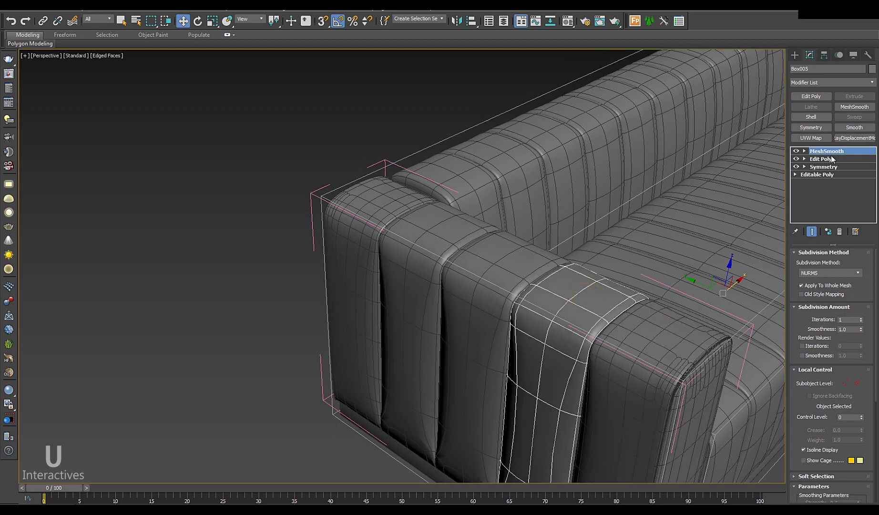
click(810, 96)
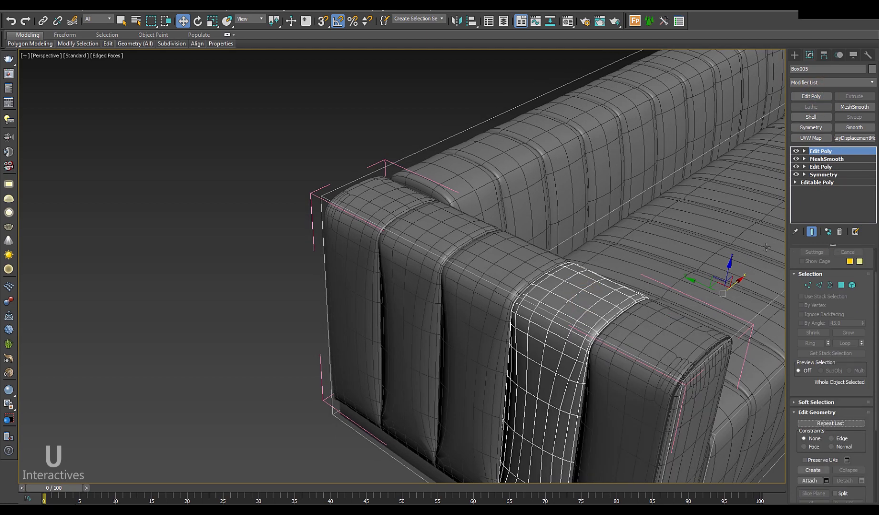
alt+middle_drag(619, 329, 596, 330)
Step: With the Cut tool from the quad menu, slice the first wrinkle lines across the arm cushion top
scroll(596, 330, up, 5)
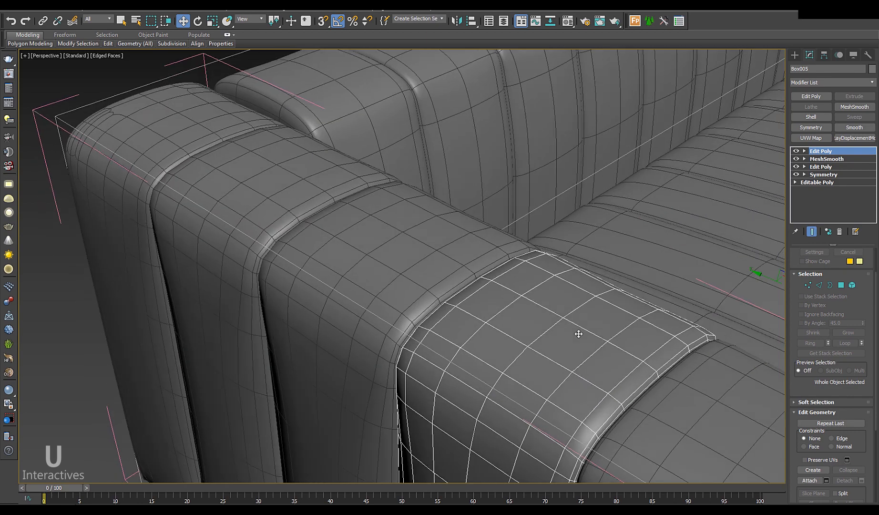
right_click(575, 317)
click(567, 242)
alt+middle_drag(545, 287, 537, 323)
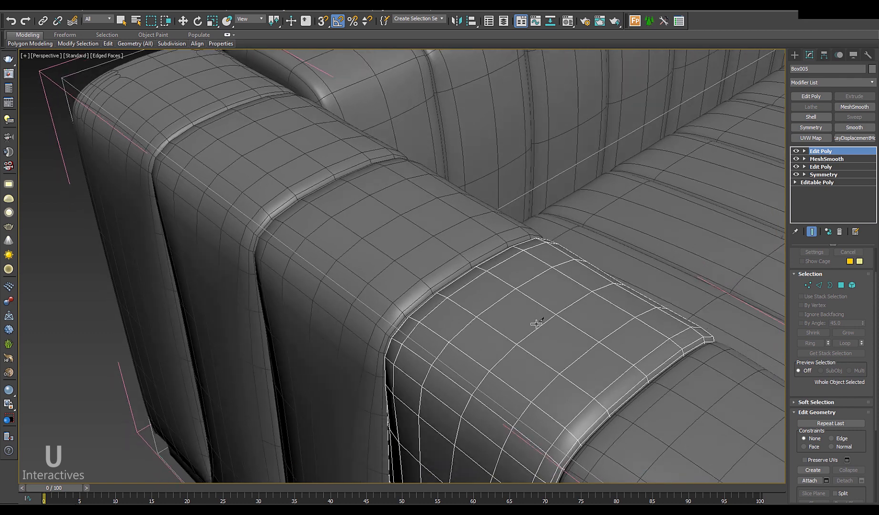
click(501, 281)
click(432, 330)
click(580, 284)
click(533, 299)
click(482, 318)
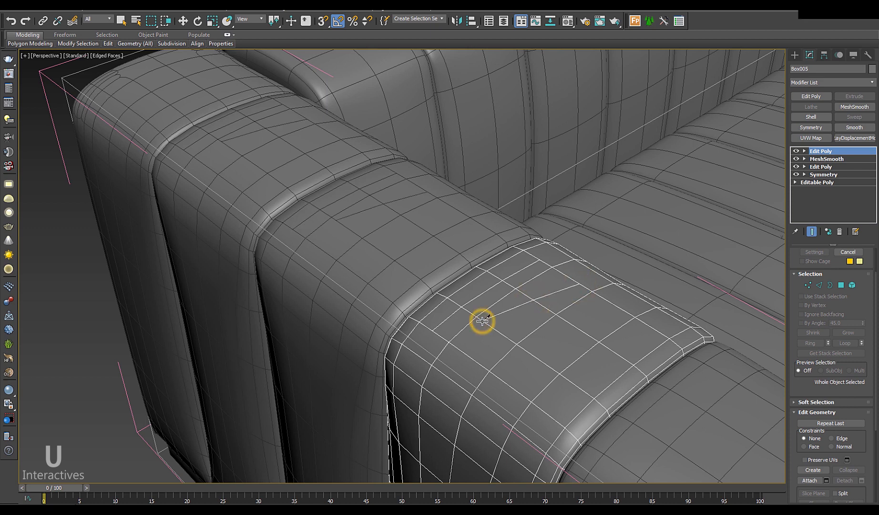
click(451, 343)
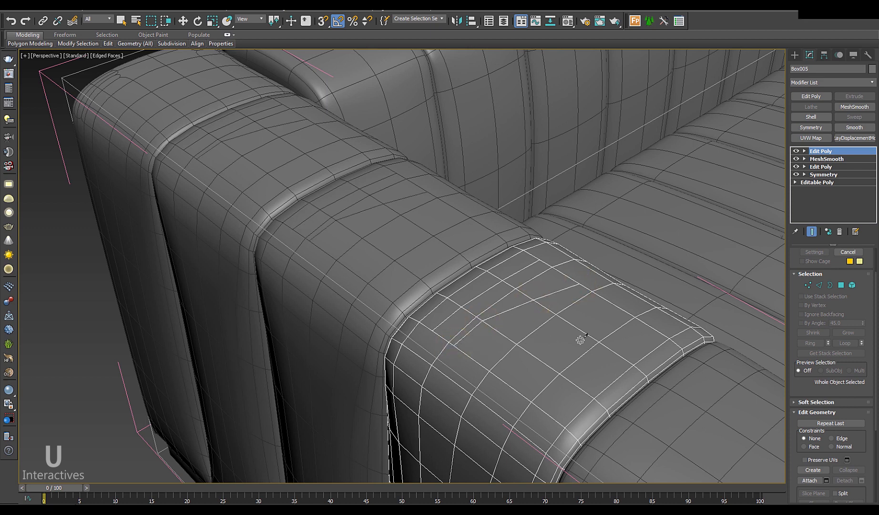
Step: Cut two more wrinkle lines across the cushion top and front, then exit the Cut tool
click(489, 374)
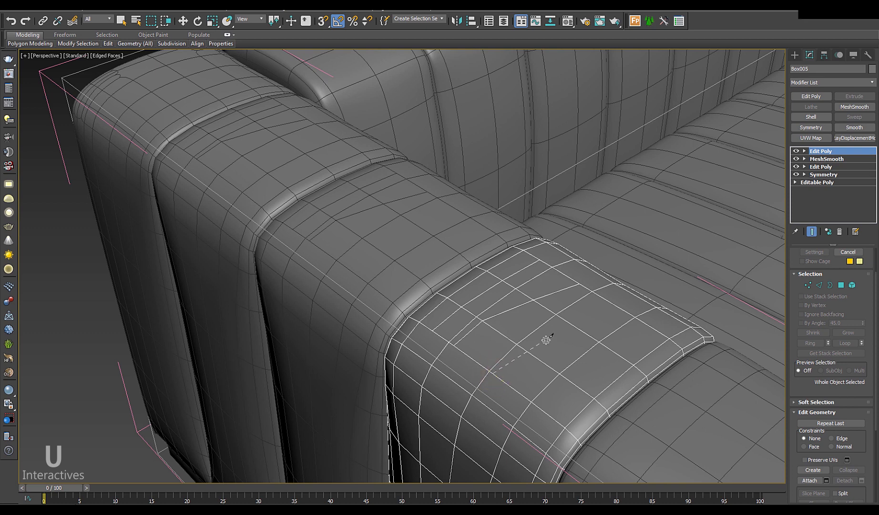
click(576, 326)
click(609, 298)
click(632, 292)
alt+middle_drag(574, 344, 565, 350)
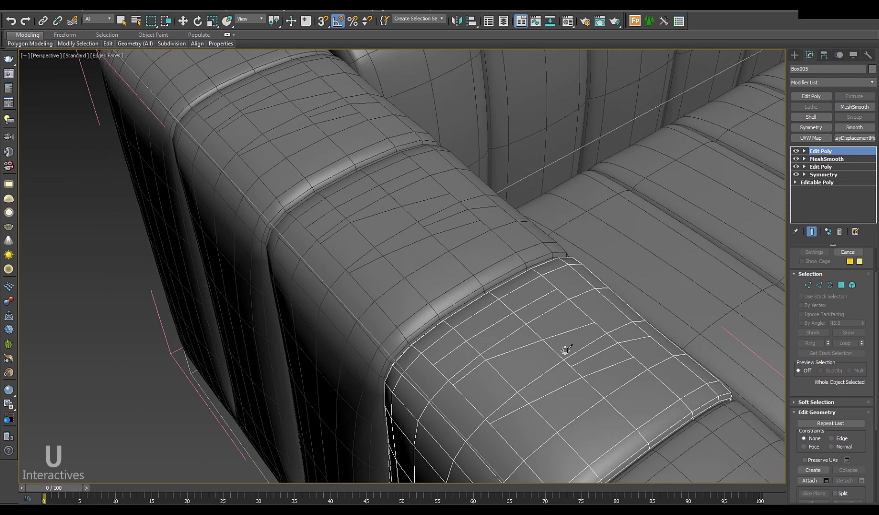
click(467, 400)
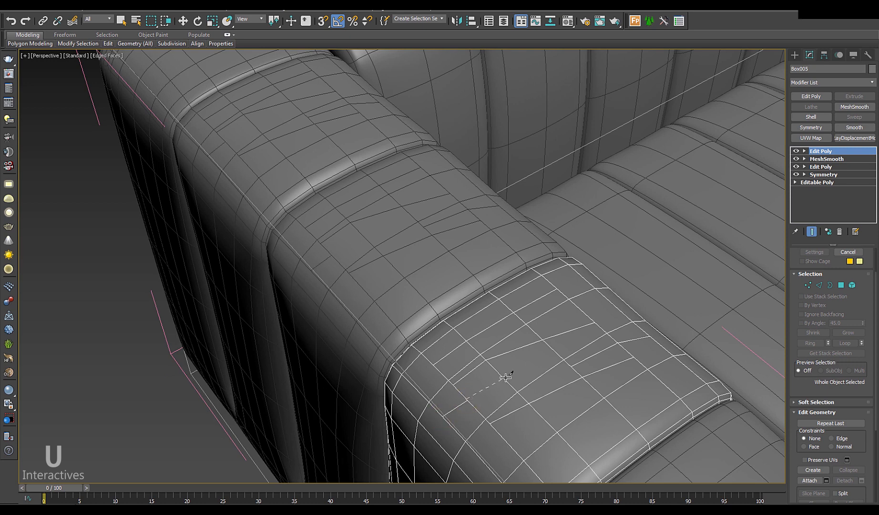
click(554, 350)
click(598, 328)
click(627, 312)
right_click(630, 310)
key(w)
alt+middle_drag(550, 381, 540, 318)
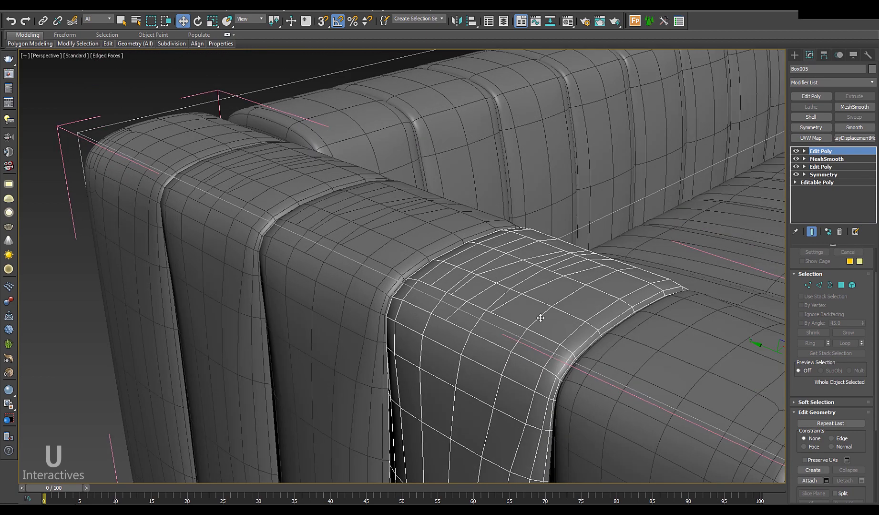
scroll(519, 279, up, 4)
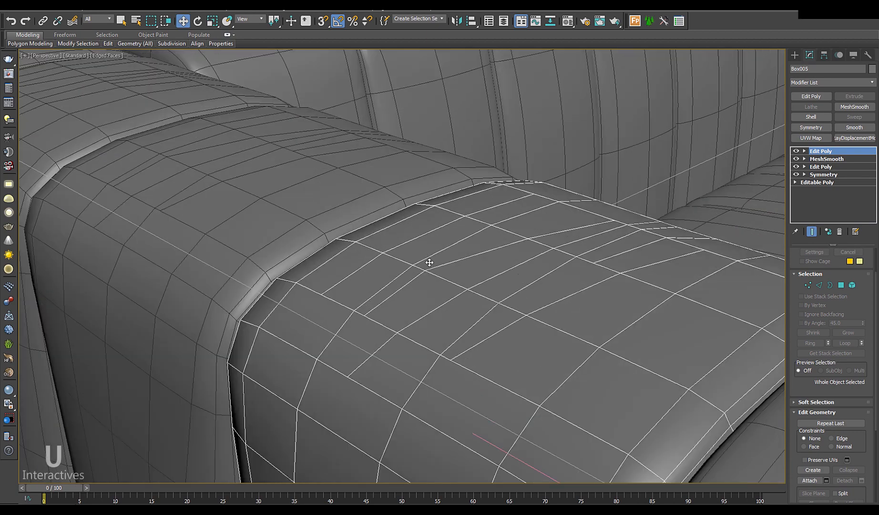
Step: In Edge mode, select seven wrinkle edges across the armrest top
key(2)
key(2)
key(2)
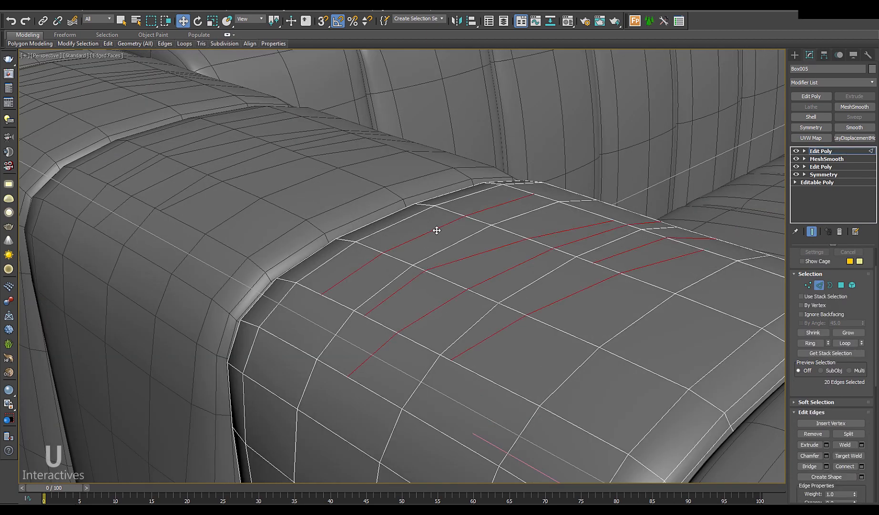
click(441, 237)
click(441, 227)
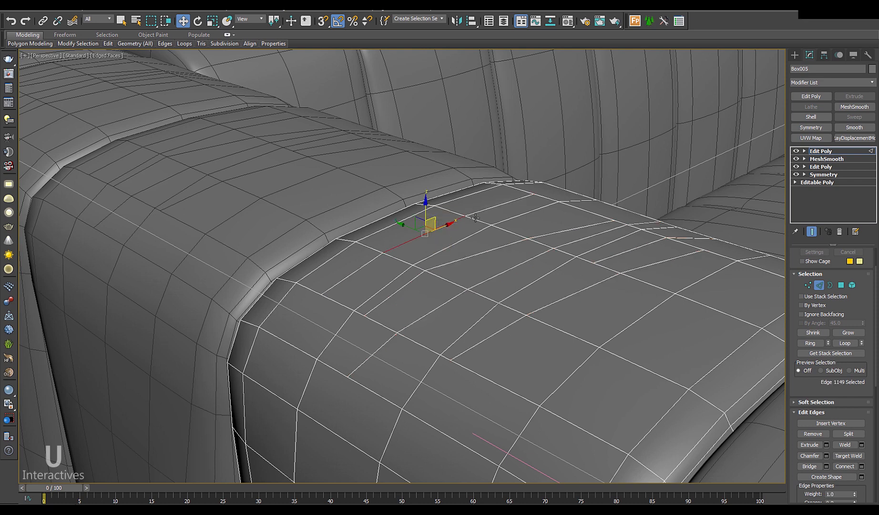
ctrl+click(492, 249)
ctrl+click(543, 235)
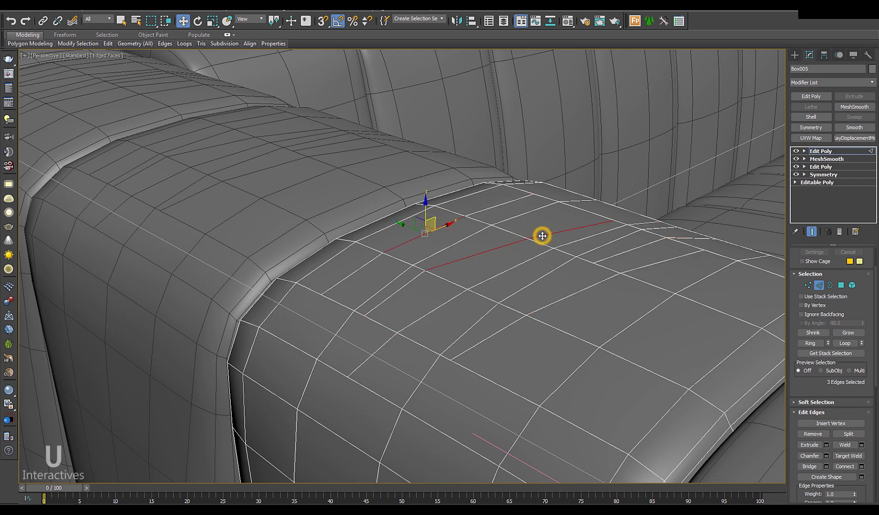
ctrl+click(561, 261)
ctrl+click(582, 249)
ctrl+click(604, 280)
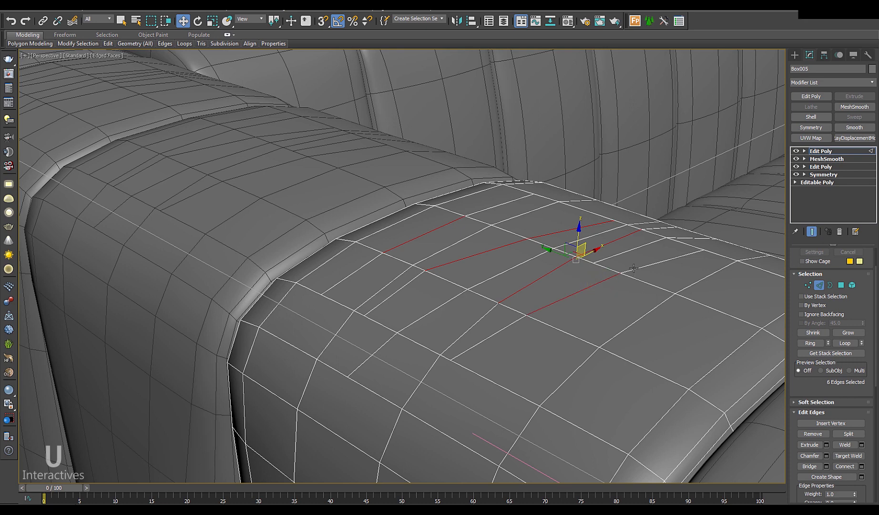
ctrl+click(633, 268)
Step: Push the selected edges slightly down into creases and add a MeshSmooth modifier on top
drag(577, 239, 576, 244)
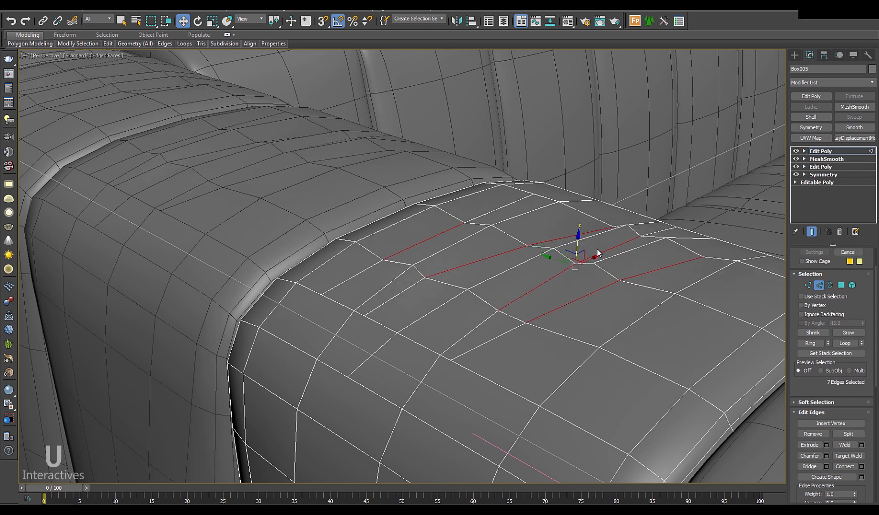
click(819, 285)
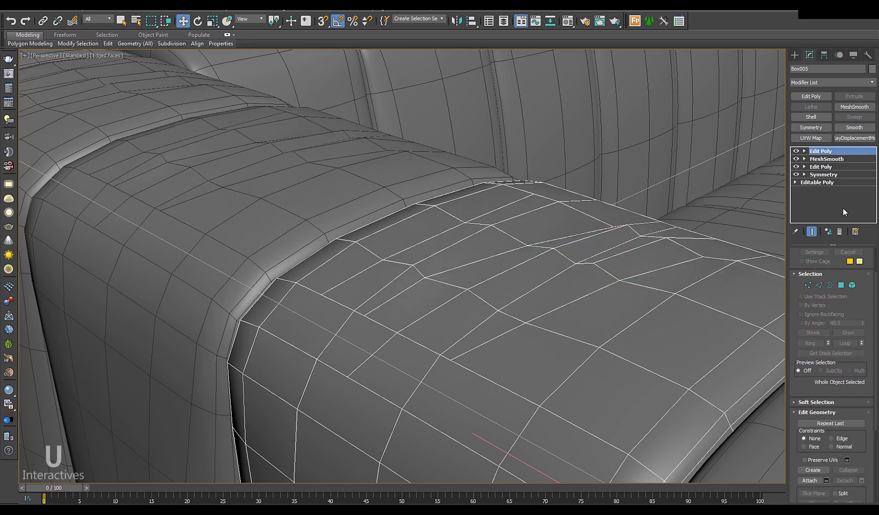
click(837, 105)
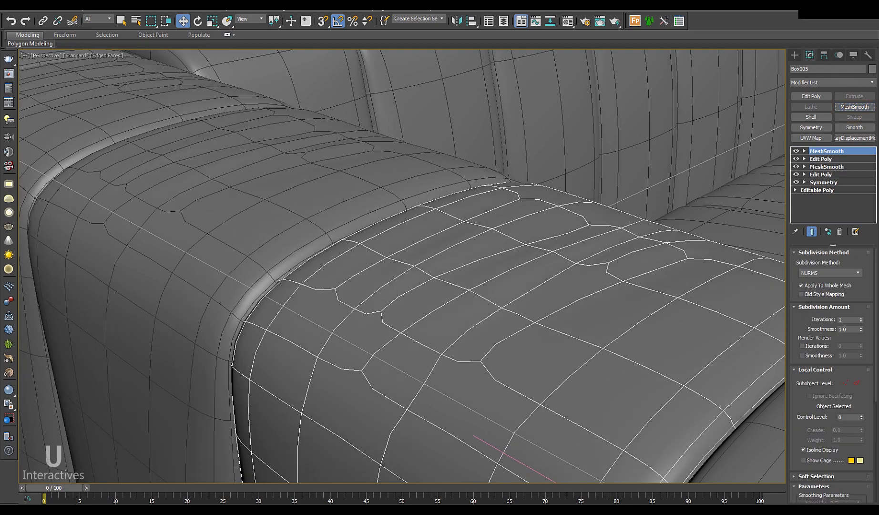
Step: Set the top MeshSmooth to 2 iterations and review the soft wrinkles with edges hidden
click(861, 318)
mouse_move(580, 308)
alt+middle_down()
mouse_move(542, 320)
mouse_move(579, 315)
alt+middle_up()
key(F4)
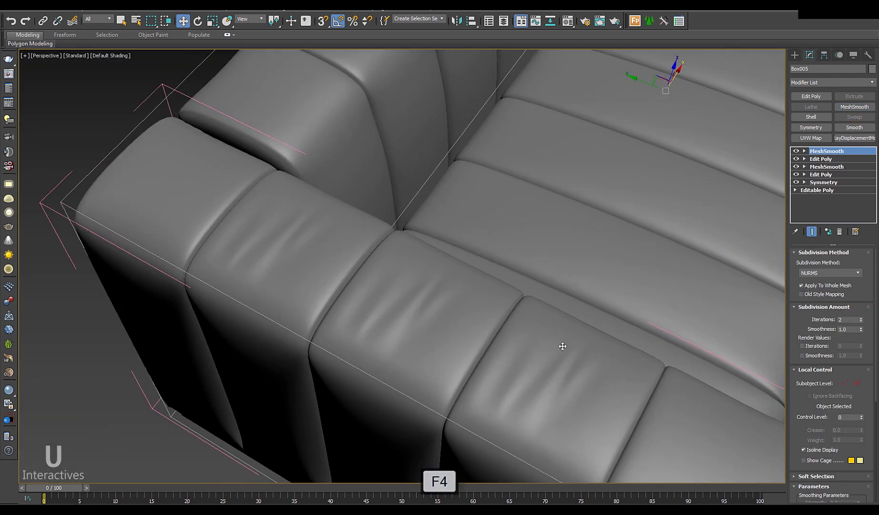
scroll(562, 346, down, 4)
alt+middle_drag(508, 316, 494, 275)
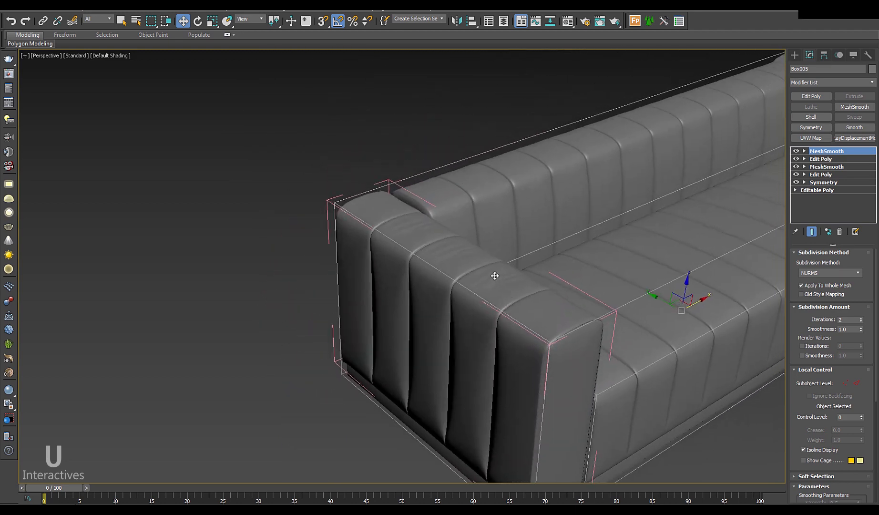
scroll(495, 276, up, 5)
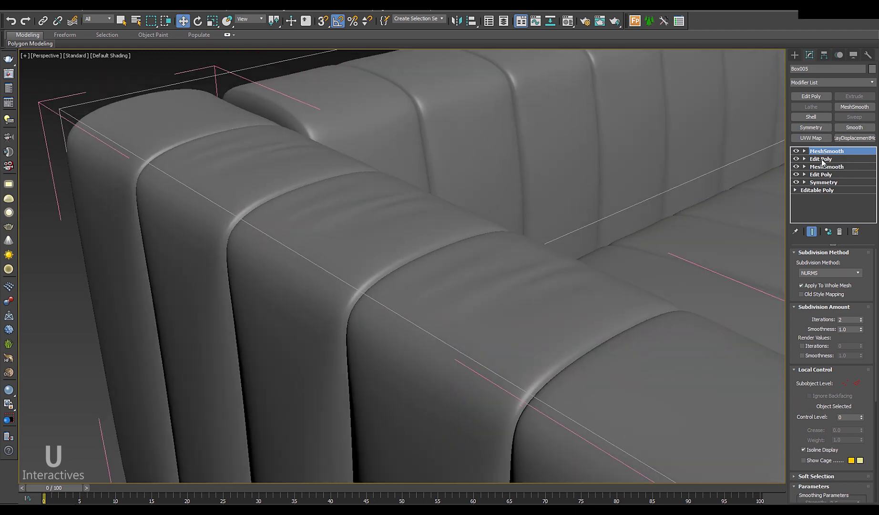
click(822, 160)
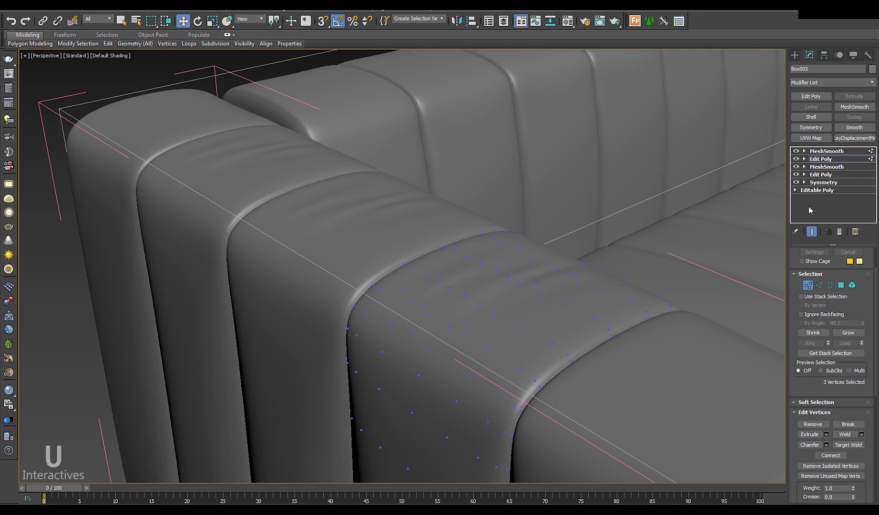
Step: Show edged faces and the smoothing cage, then switch into Vertex mode
key(F4)
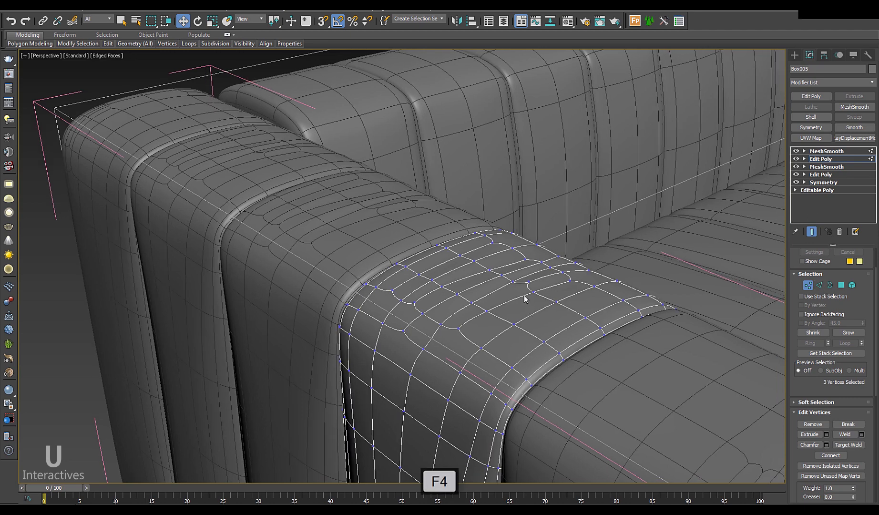
scroll(524, 295, up, 2)
click(816, 261)
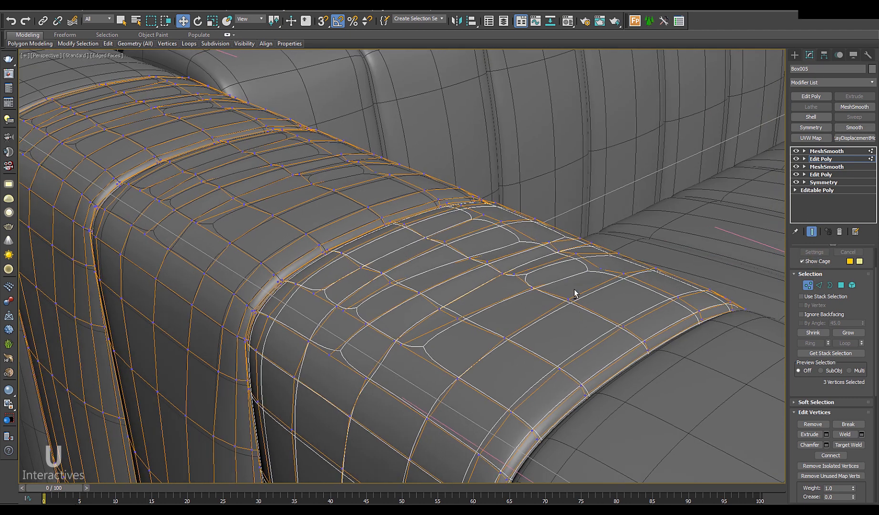
click(598, 268)
key(2)
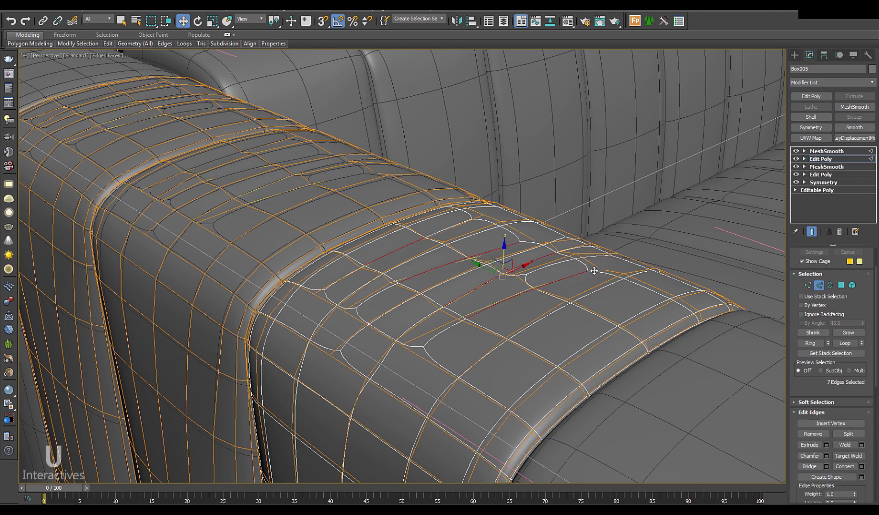
key(1)
Step: Select individual vertices along the armrest wrinkle lines while orbiting the cushion
click(597, 269)
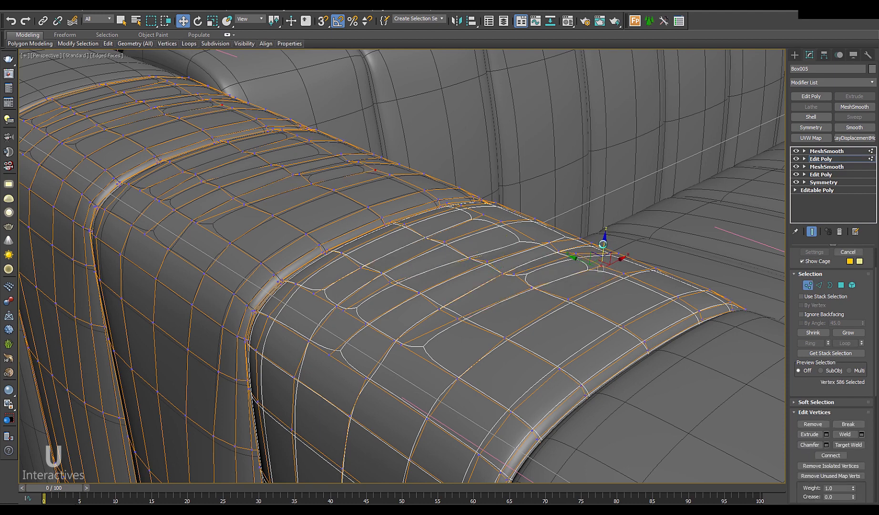
alt+middle_drag(529, 294, 533, 303)
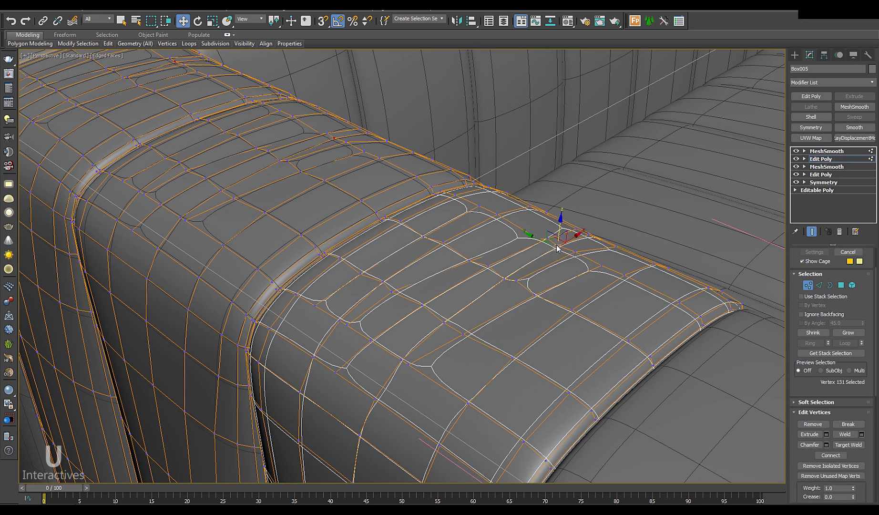
click(507, 280)
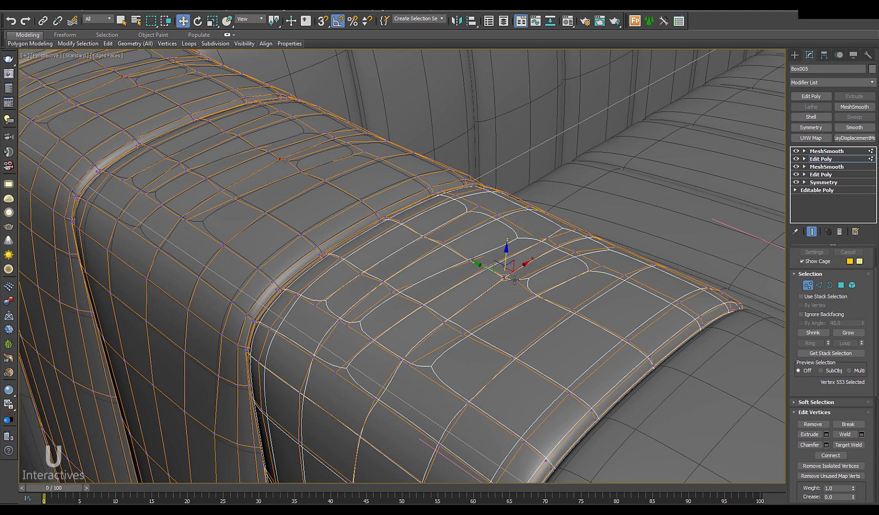
click(515, 284)
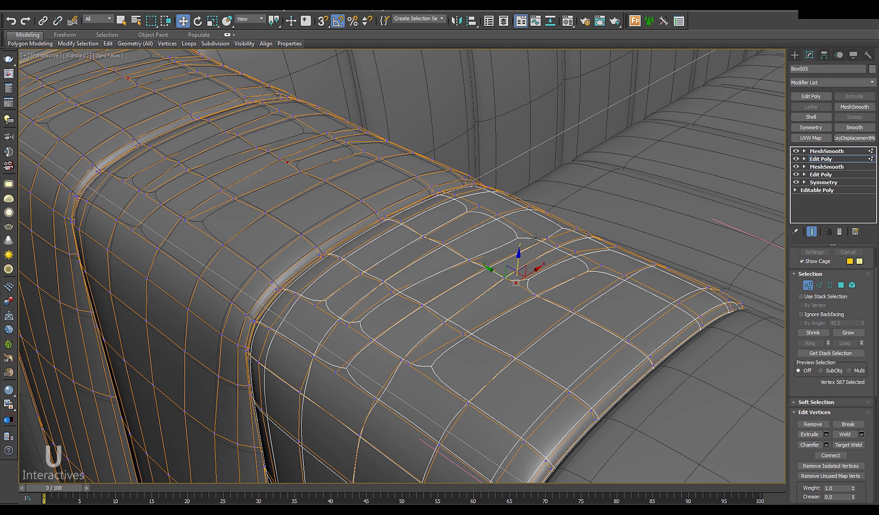
click(473, 261)
alt+middle_drag(479, 296, 456, 268)
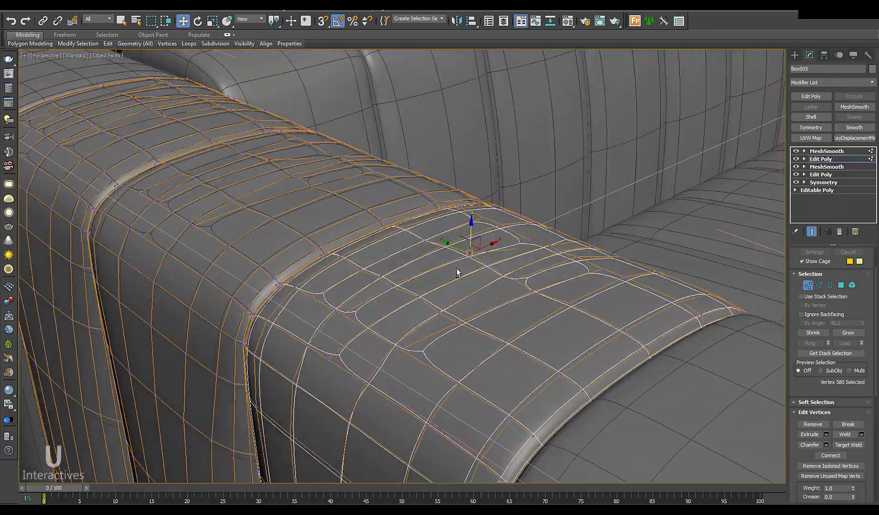
click(439, 313)
alt+middle_drag(439, 313, 641, 321)
Step: Exit Vertex mode and orbit around the sofa arm to its inner corner, reviewing the smoothed wrinkles
click(807, 285)
scroll(555, 358, down, 5)
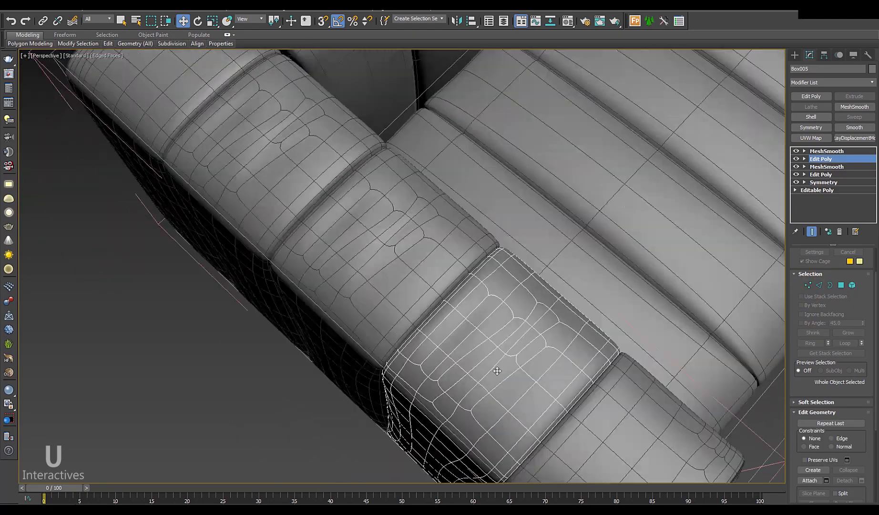
mouse_move(497, 371)
alt+middle_down()
mouse_move(492, 333)
mouse_move(539, 151)
mouse_move(572, 201)
mouse_move(631, 248)
alt+middle_up()
key(F4)
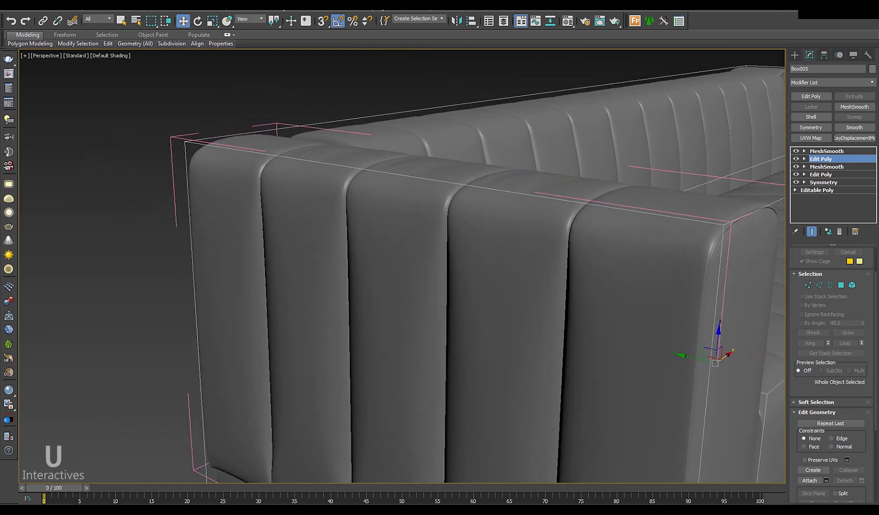
alt+middle_drag(548, 237, 438, 317)
scroll(466, 285, down, 2)
middle_drag(439, 317, 382, 369)
middle_drag(639, 377, 619, 340)
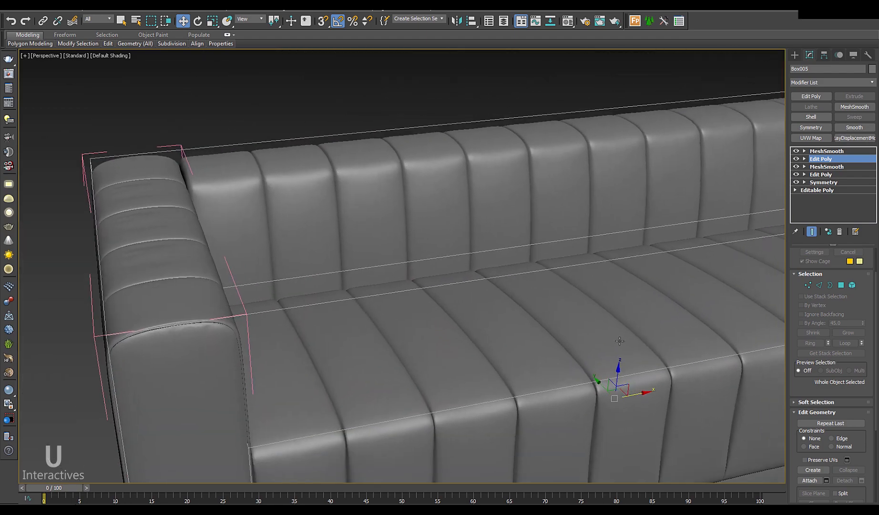
alt+middle_drag(697, 384, 452, 371)
middle_drag(424, 405, 572, 332)
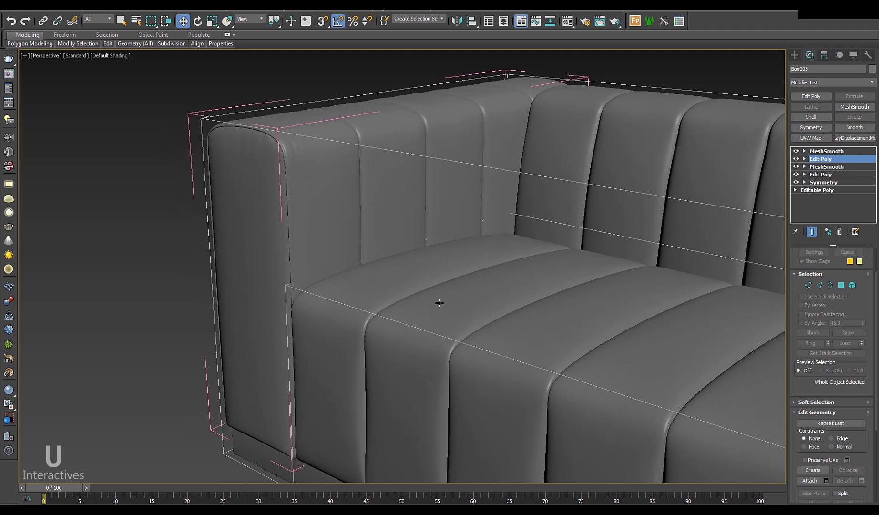
key(F4)
middle_drag(399, 338, 431, 334)
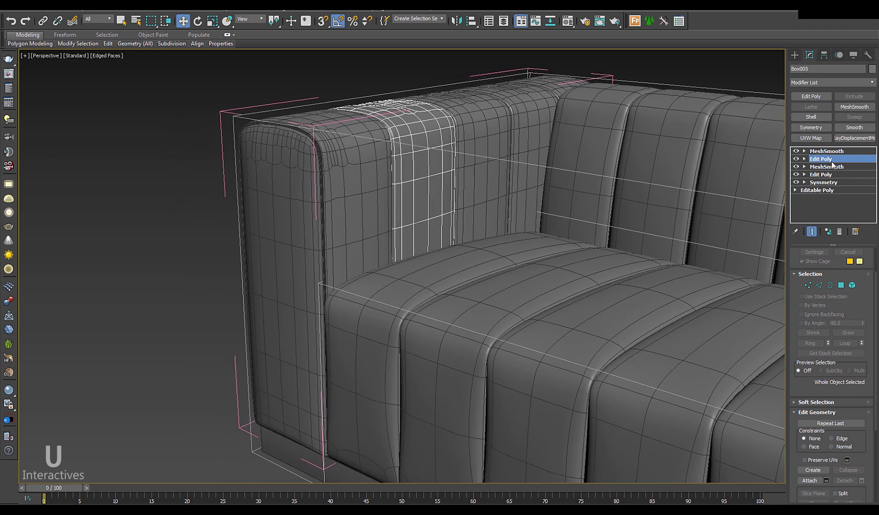
click(373, 316)
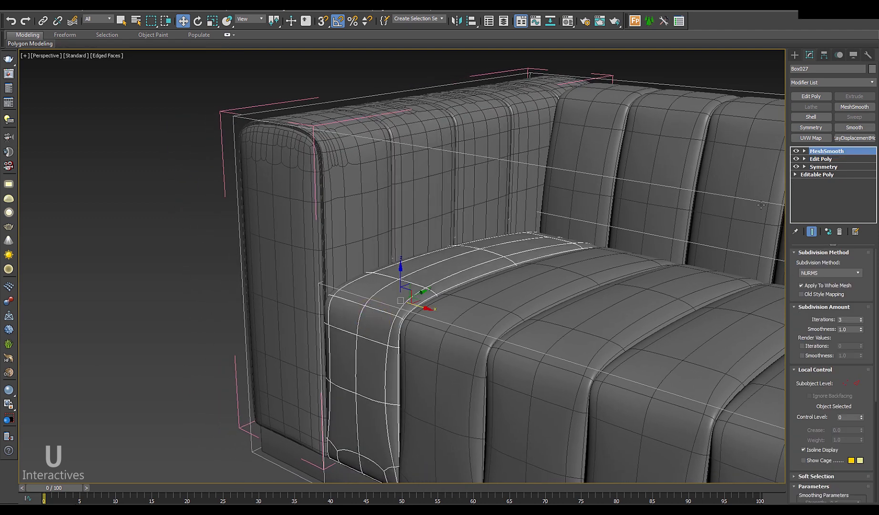
double_click(862, 322)
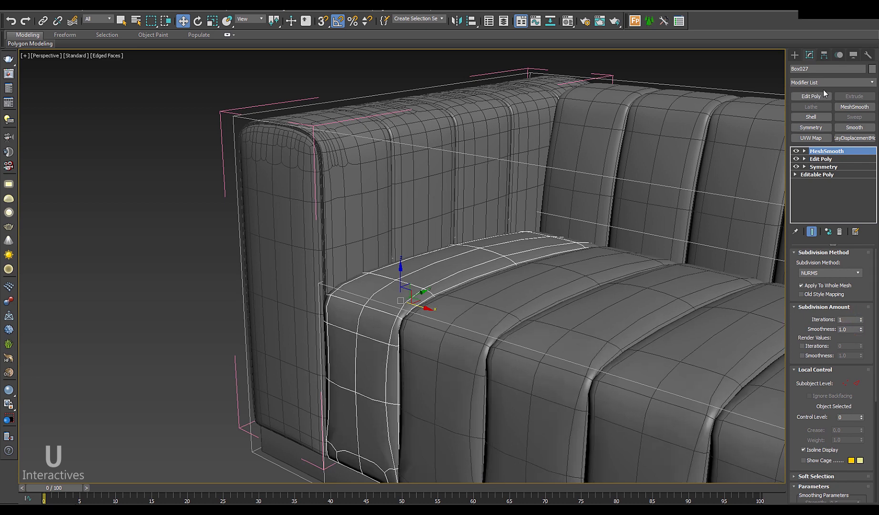
click(825, 95)
click(819, 285)
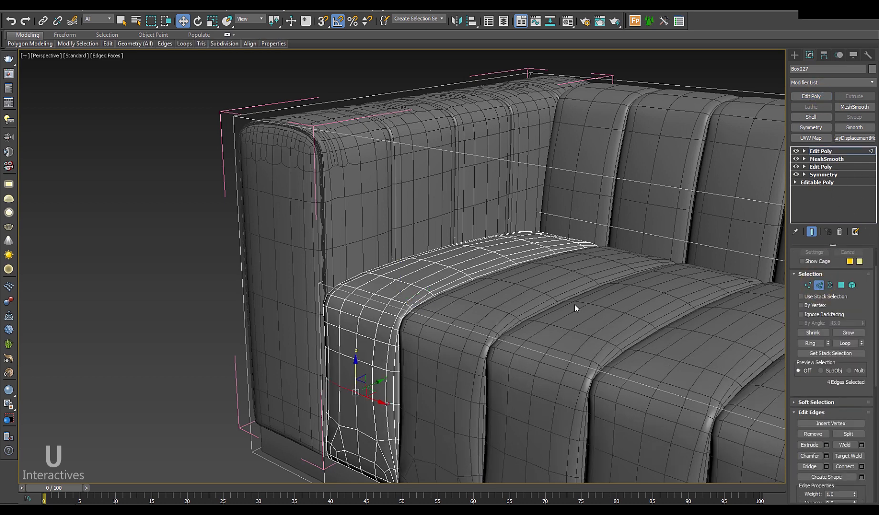
scroll(400, 301, up, 6)
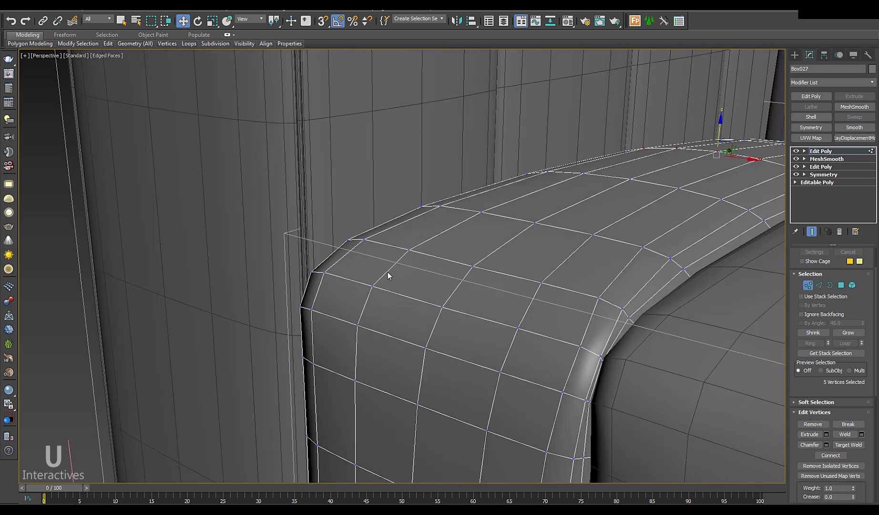
right_click(386, 262)
click(377, 184)
click(328, 366)
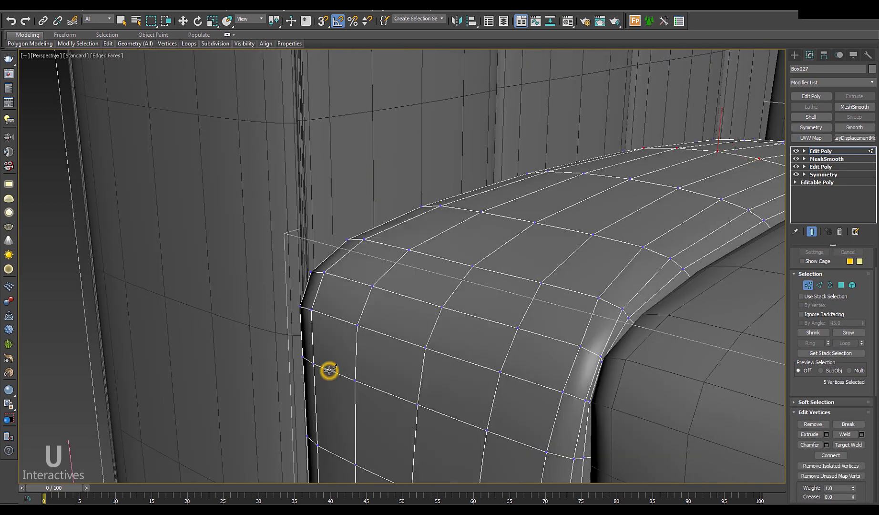
click(324, 314)
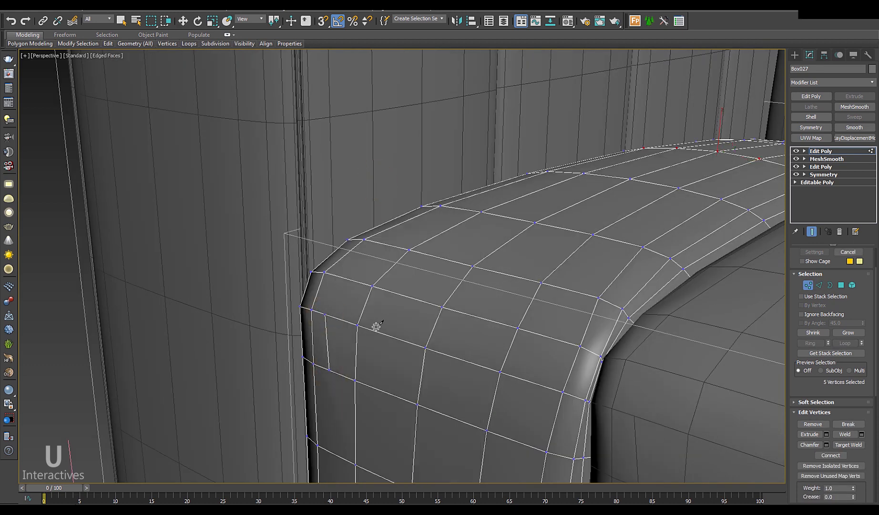
key(ctrl+z)
key(ctrl+z)
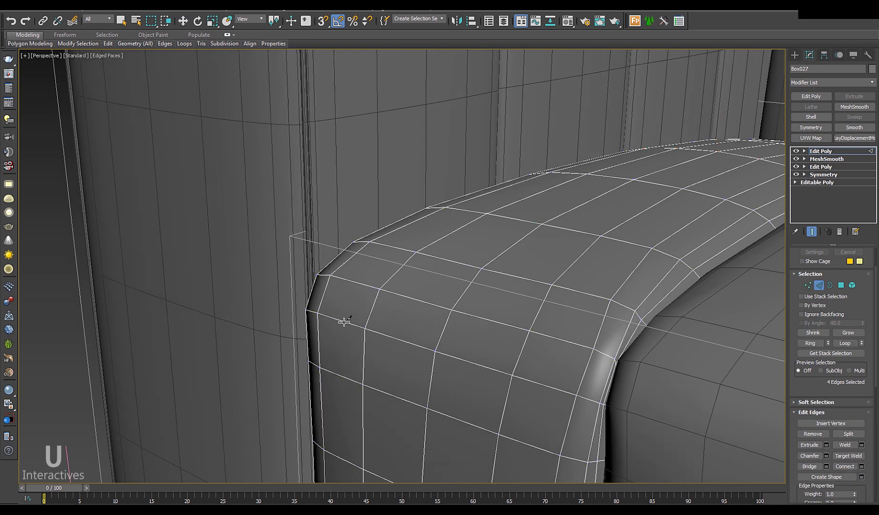
key(2)
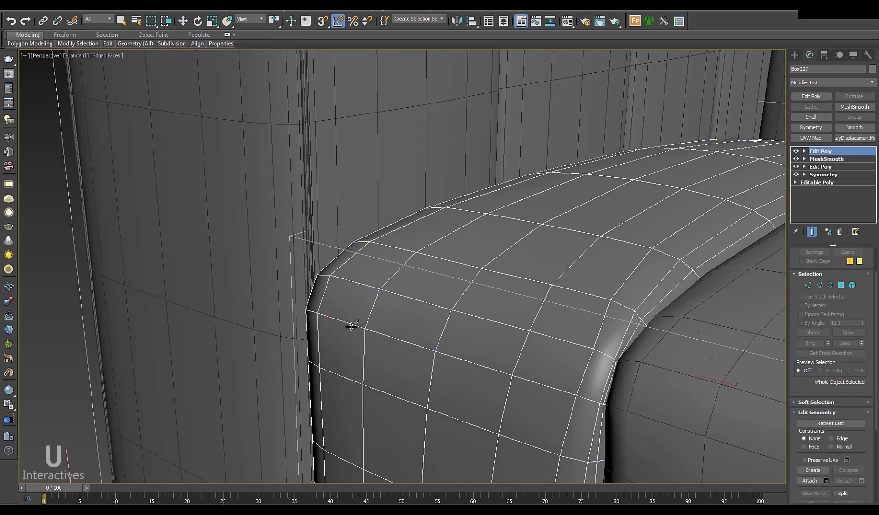
key(r)
Step: In Edge mode, select edges across the rows of Box027's rounded cushion corner
key(2)
click(349, 324)
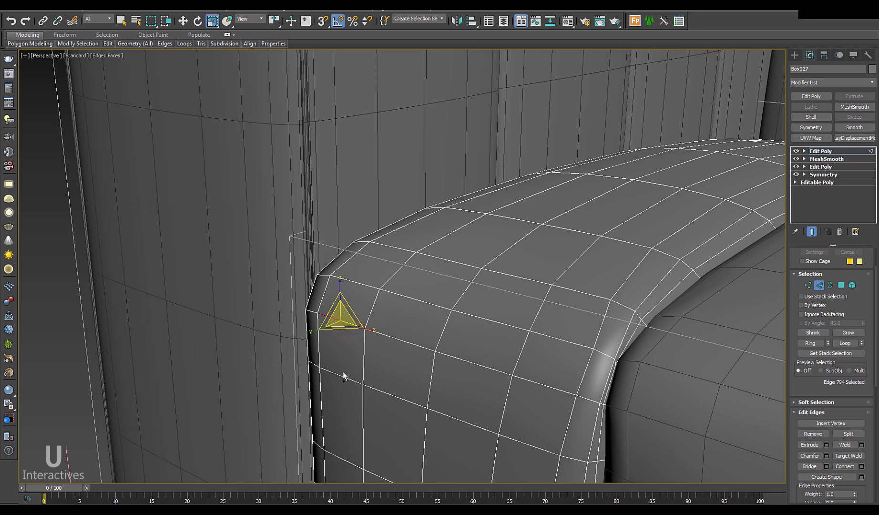
ctrl+click(340, 374)
ctrl+click(361, 283)
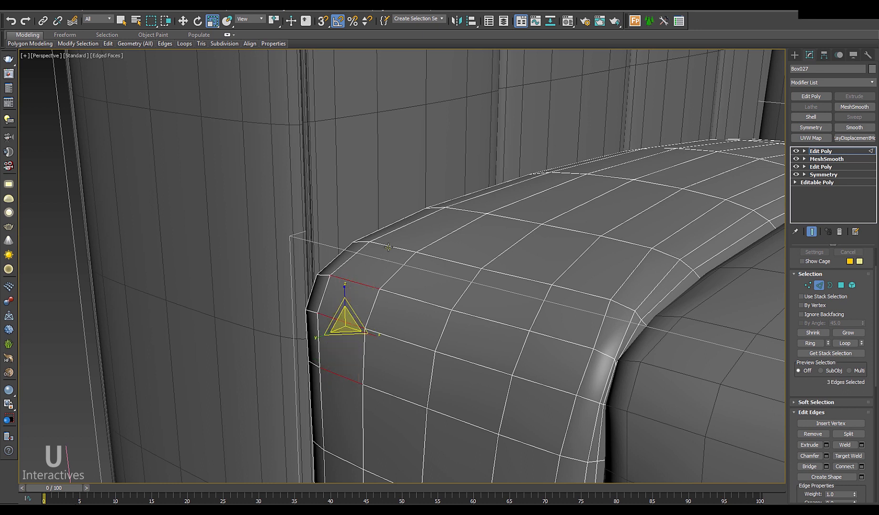
ctrl+click(388, 247)
ctrl+click(464, 209)
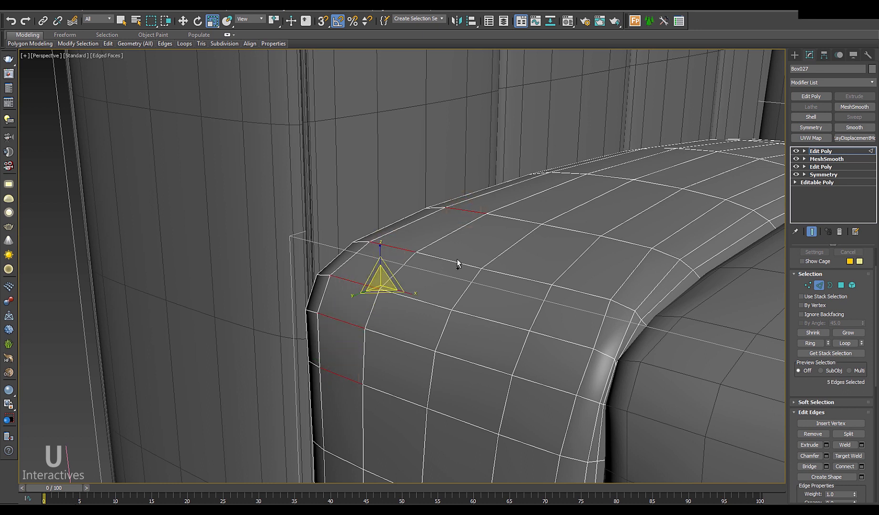
ctrl+click(454, 260)
ctrl+click(512, 221)
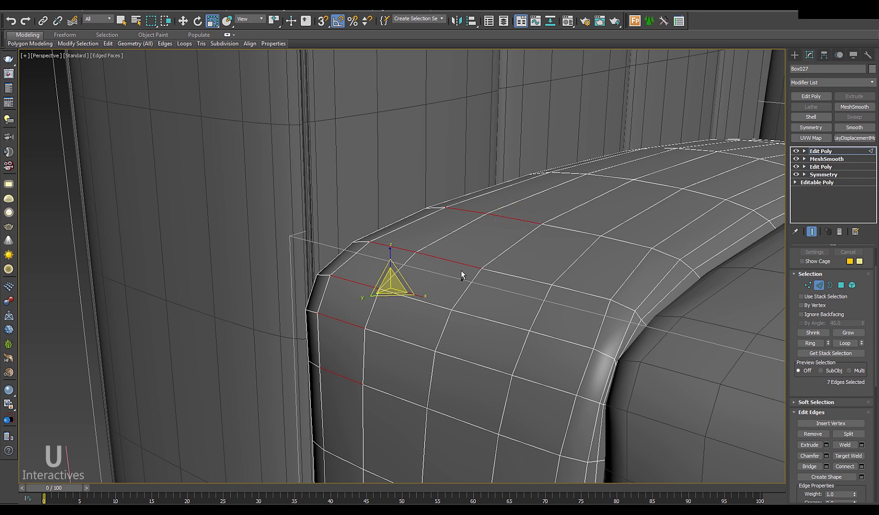
ctrl+click(422, 302)
ctrl+click(404, 341)
ctrl+click(399, 397)
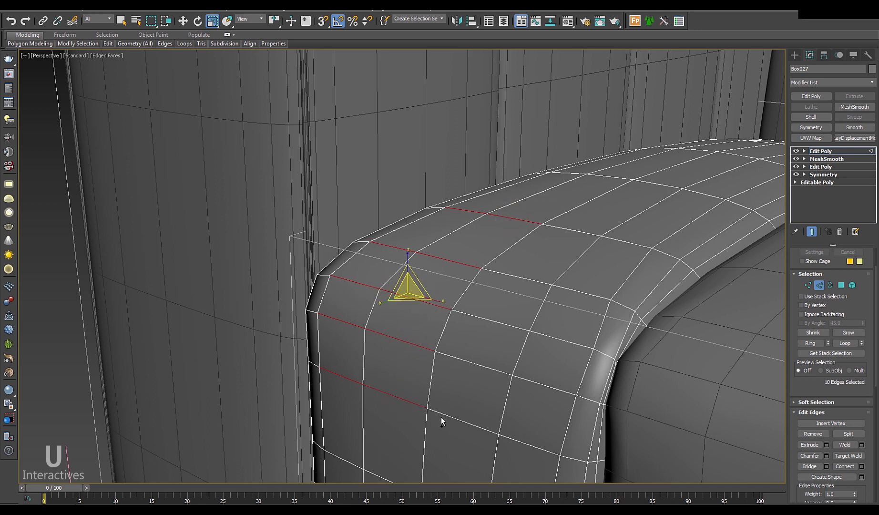
ctrl+click(442, 416)
Step: Add the remaining corner edges and connect them with one new edge each
key(q)
ctrl+click(477, 364)
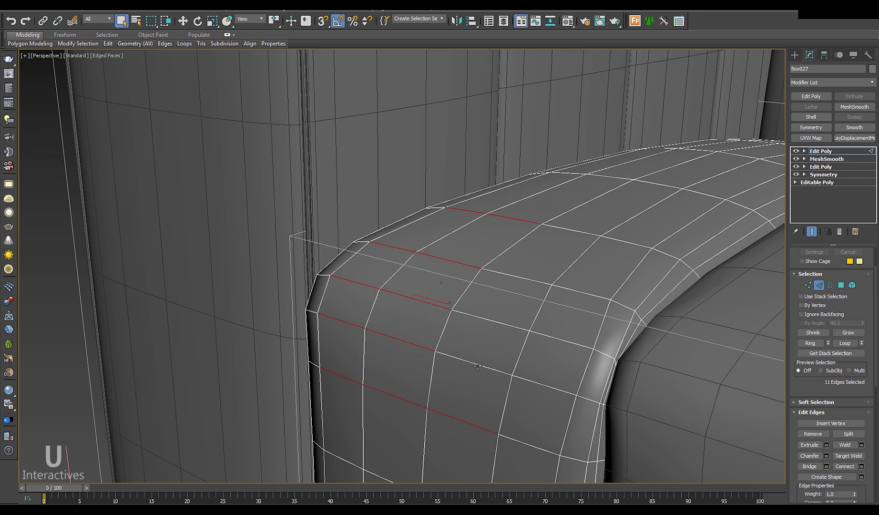
ctrl+click(495, 322)
ctrl+click(526, 279)
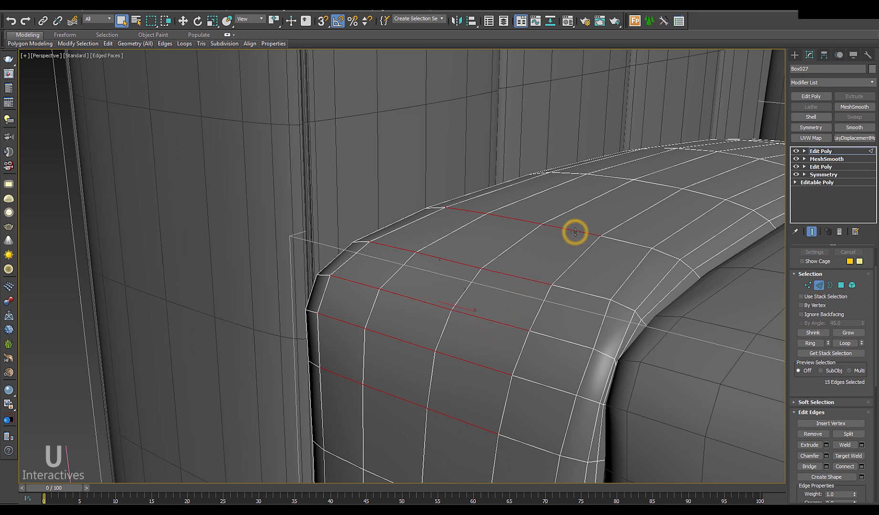
ctrl+click(622, 242)
ctrl+click(580, 292)
ctrl+click(543, 382)
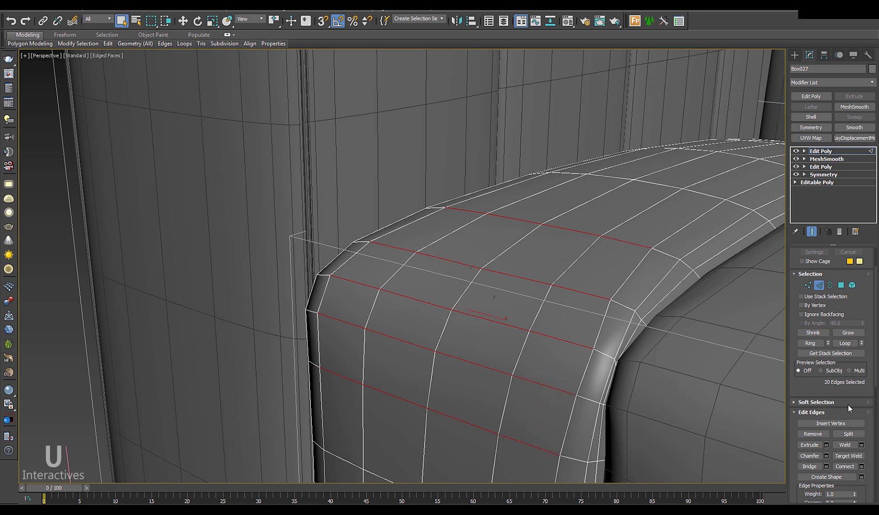
click(861, 466)
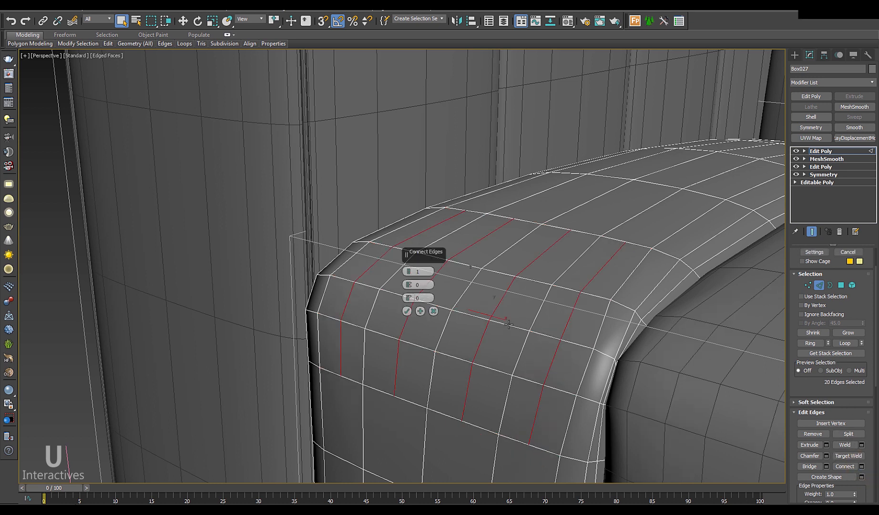
click(406, 311)
scroll(397, 337, up, 1)
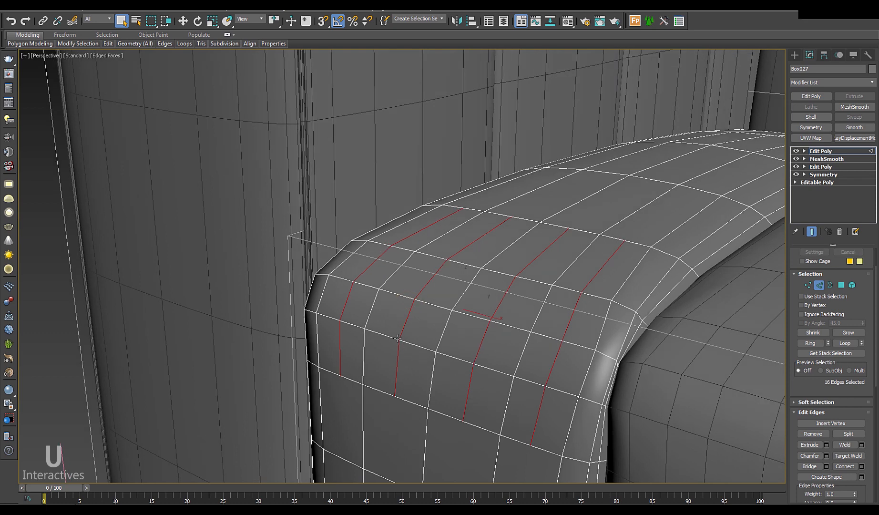
Step: Select a row of edges along the corner's top band
click(340, 278)
ctrl+click(363, 285)
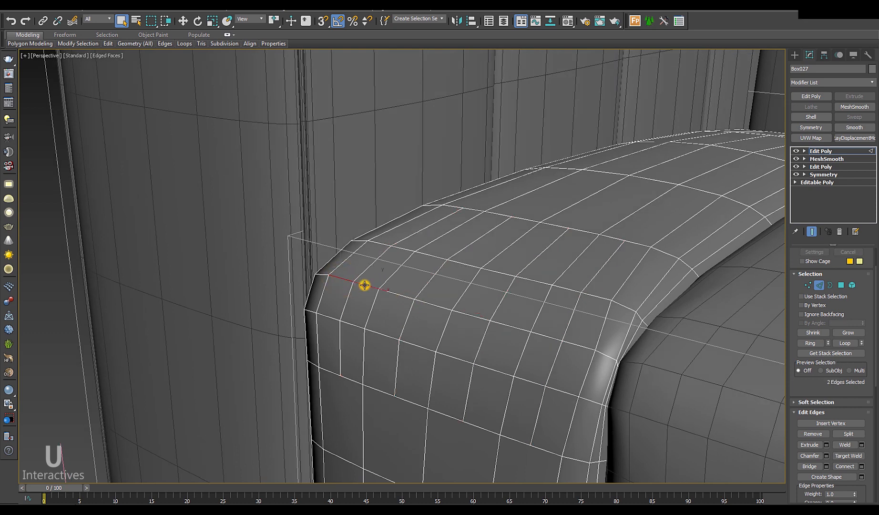
ctrl+click(393, 292)
ctrl+click(431, 304)
ctrl+click(468, 315)
ctrl+click(506, 323)
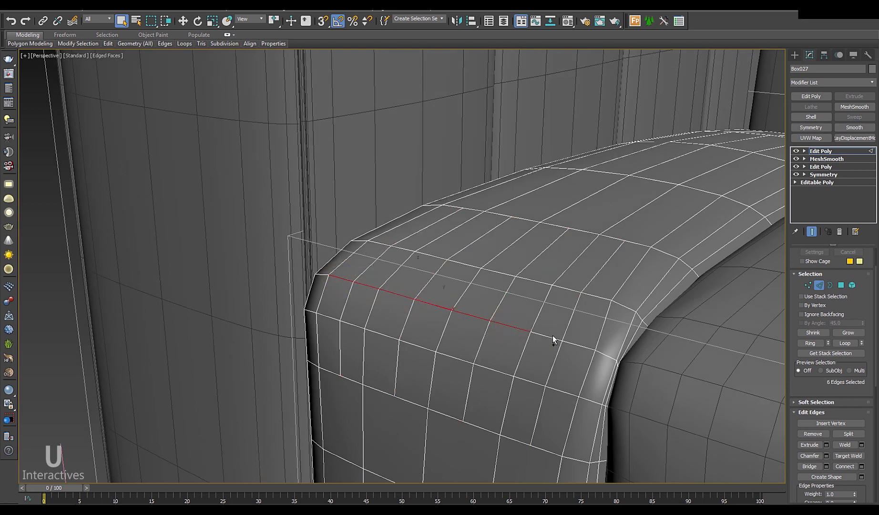
ctrl+click(551, 336)
Step: Finish the row and expand it to a ring of parallel edges, viewed in wireframe
ctrl+click(575, 344)
key(alt+r)
mouse_move(544, 339)
middle_down()
mouse_move(534, 337)
mouse_move(581, 362)
mouse_move(510, 347)
mouse_move(503, 359)
mouse_move(568, 351)
middle_up()
scroll(581, 362, down, 3)
key(F3)
key(F3)
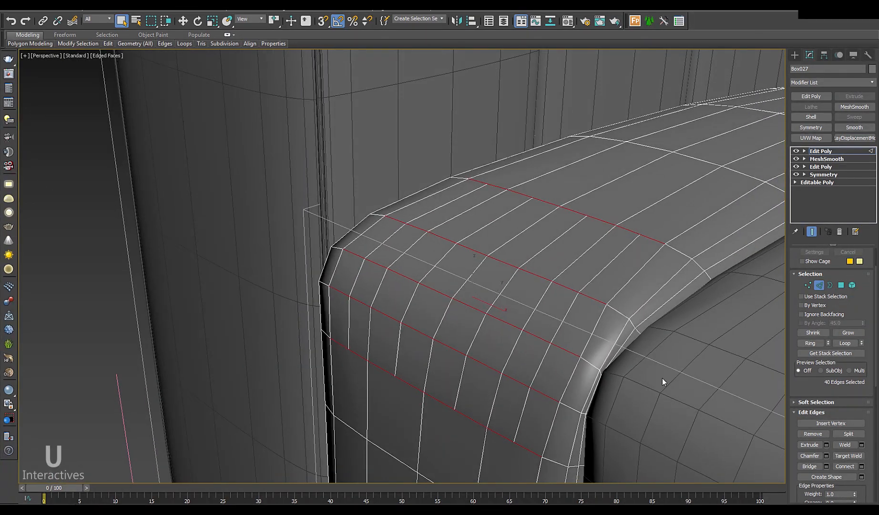
alt+middle_drag(662, 381, 534, 358)
alt+drag(652, 336, 590, 209)
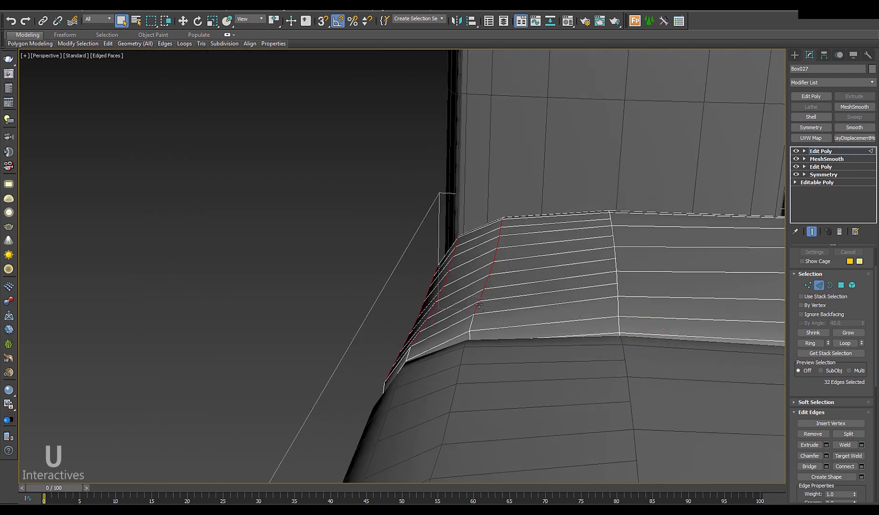
Step: Deselect the extra lower rows and preview one connecting edge through the 24 selected edges
alt+middle_drag(429, 277, 487, 291)
alt+drag(498, 425, 284, 362)
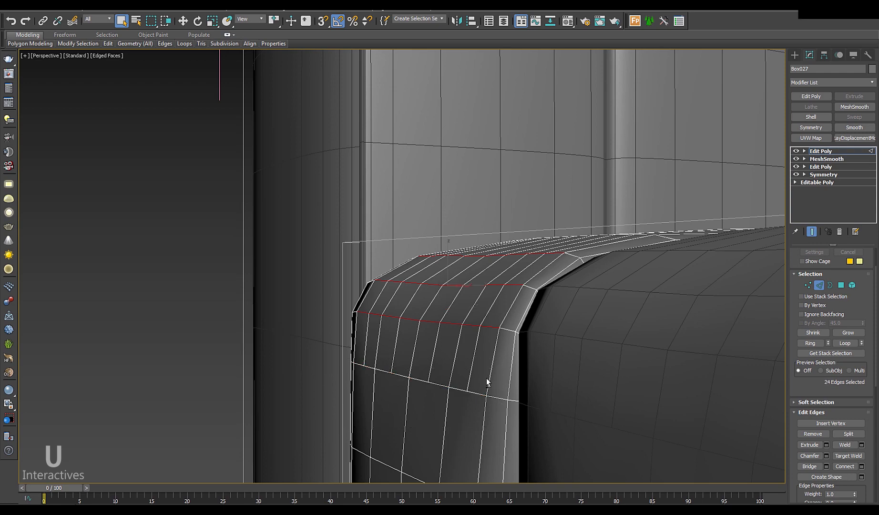
alt+middle_drag(488, 380, 519, 381)
click(861, 466)
alt+middle_drag(429, 336, 408, 334)
Step: Confirm the connecting edges, then cut a new edge from the upper to the lower edge of the cushion corner
click(407, 311)
key(1)
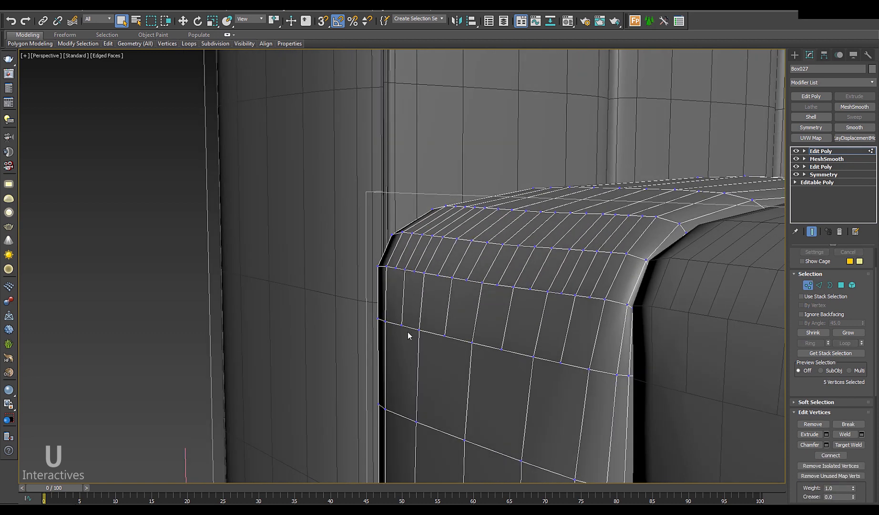
right_click(402, 338)
click(389, 228)
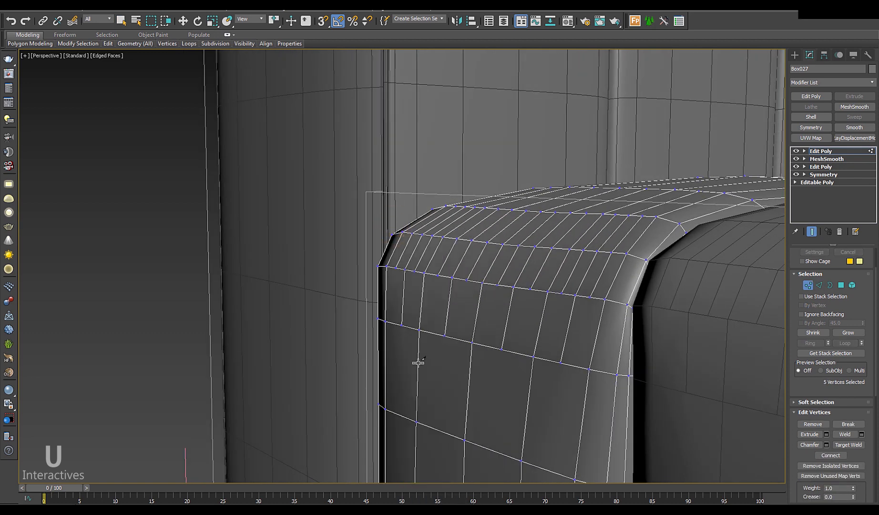
click(401, 326)
right_click(400, 414)
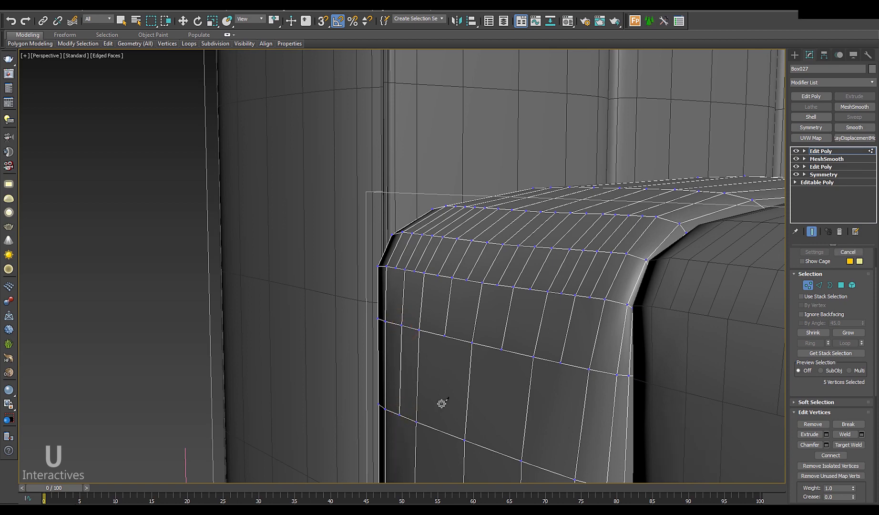
click(500, 349)
click(491, 449)
right_click(494, 450)
Step: Cut two new edges across the top of the cushion
alt+middle_drag(554, 395, 524, 423)
alt+middle_drag(495, 267, 488, 288)
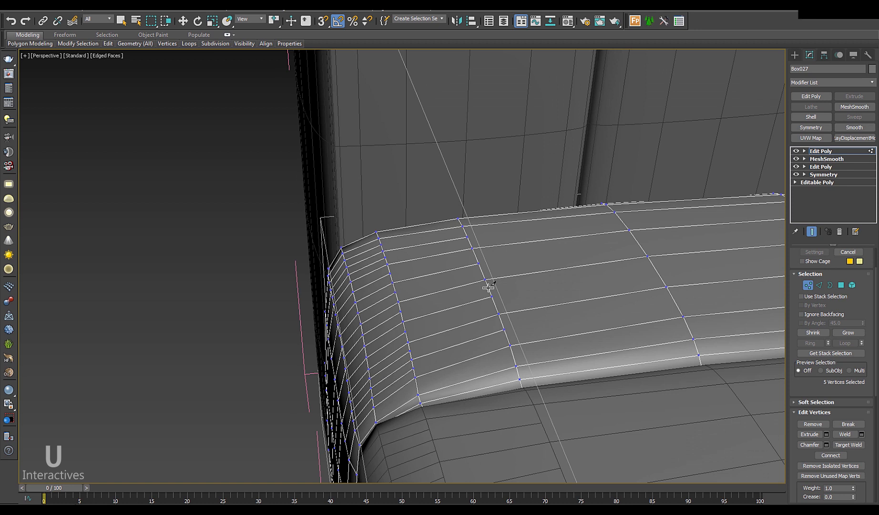
click(466, 237)
click(618, 217)
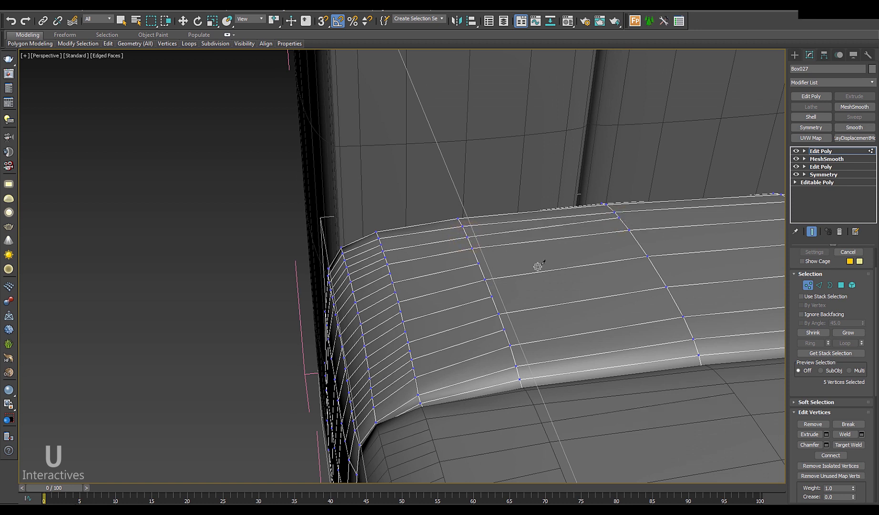
click(492, 296)
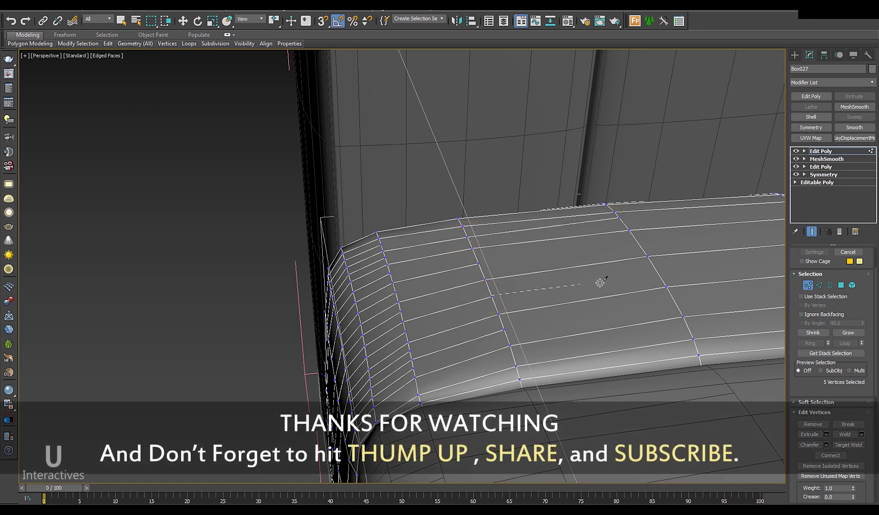
click(665, 271)
alt+middle_drag(511, 351, 514, 257)
right_click(513, 257)
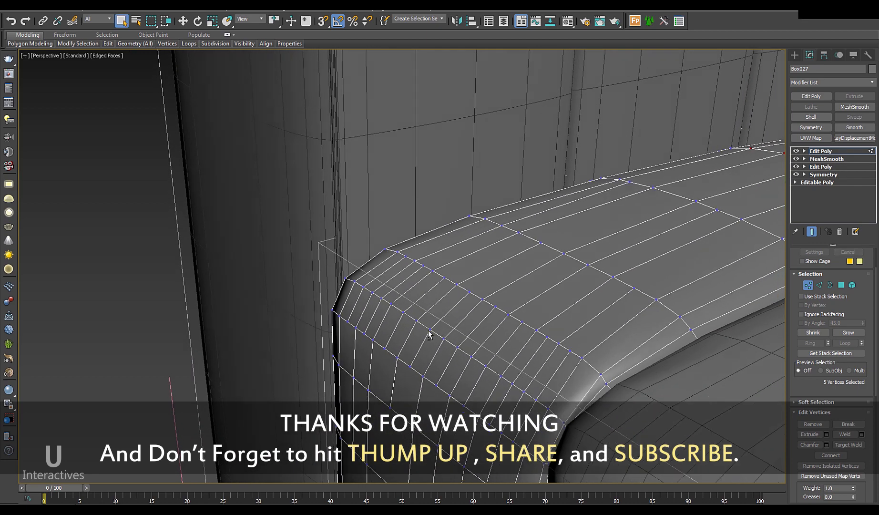
Step: Select edges on the cushion corner with the Move tool active
alt+middle_drag(429, 333, 365, 273)
key(2)
click(363, 281)
ctrl+click(374, 270)
key(w)
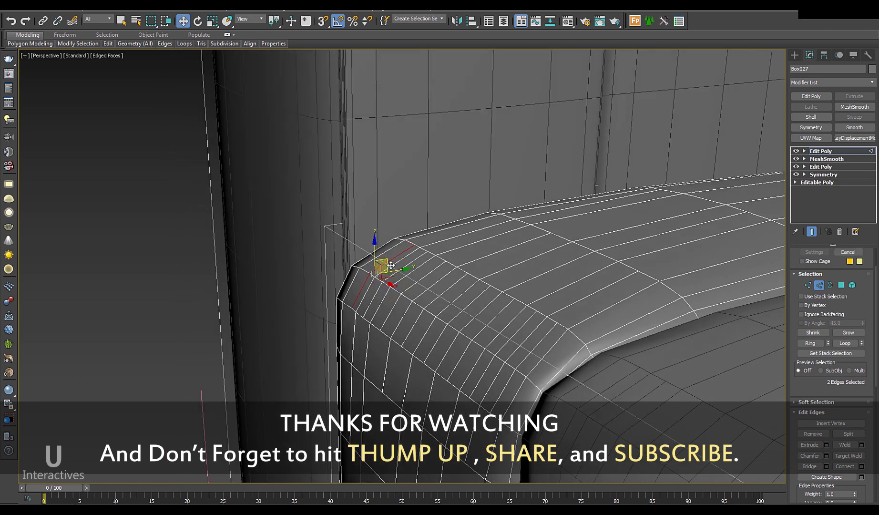
click(387, 296)
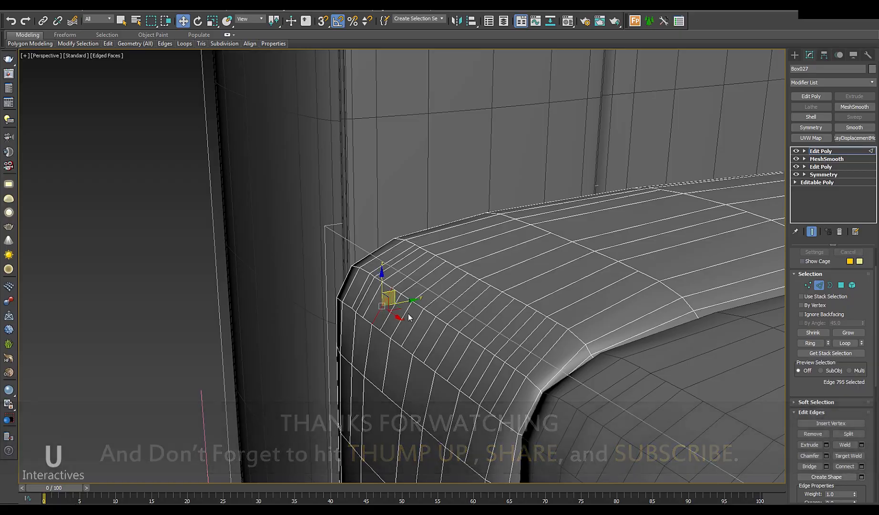